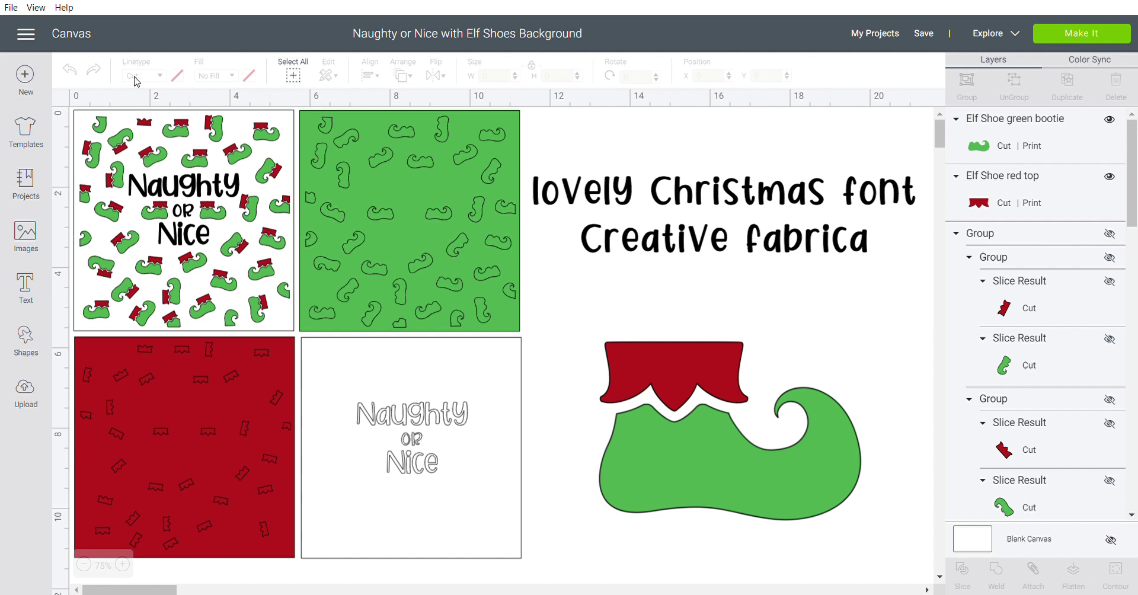
Start a new blank project and search the Free this Week images for 'christmas'
{"action": "left_click", "coordinate": [25, 79]}
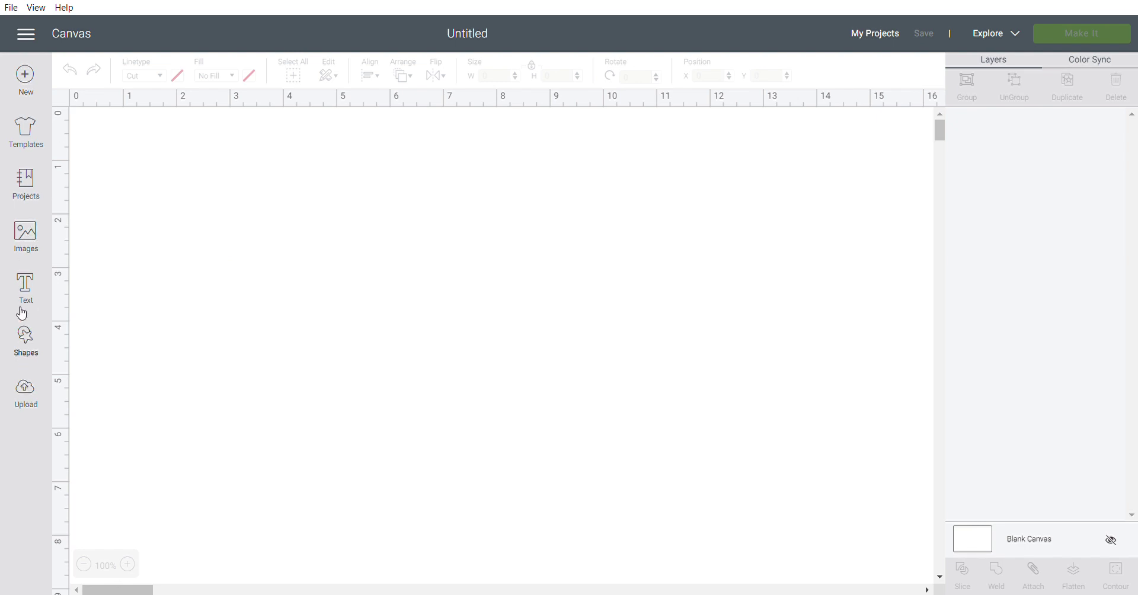
{"action": "left_click", "coordinate": [25, 242]}
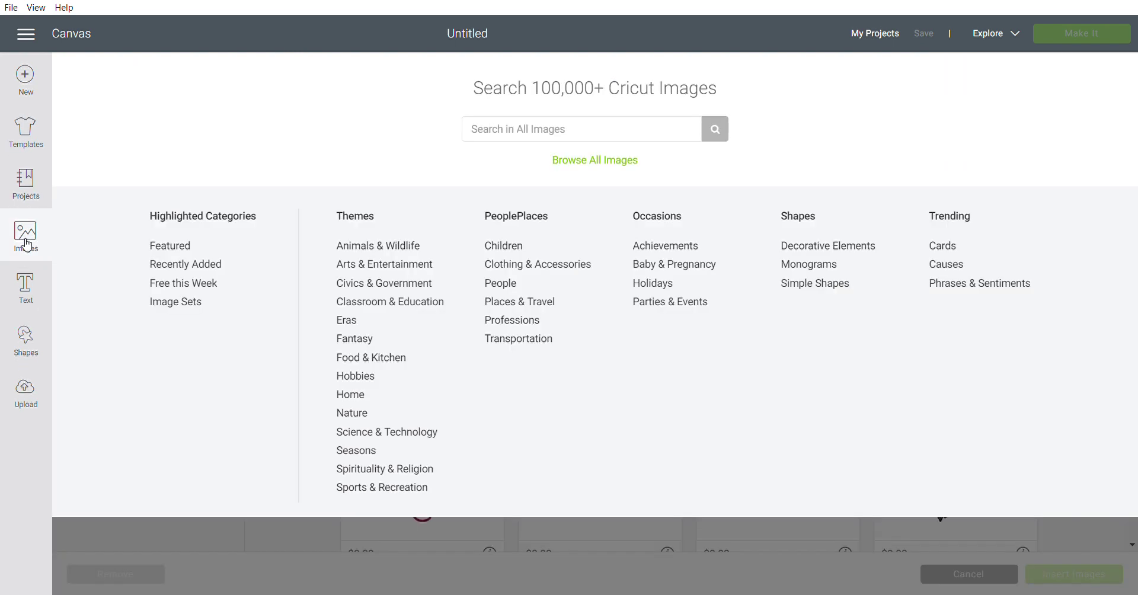
{"action": "left_click", "coordinate": [166, 286]}
{"action": "left_click", "coordinate": [335, 130]}
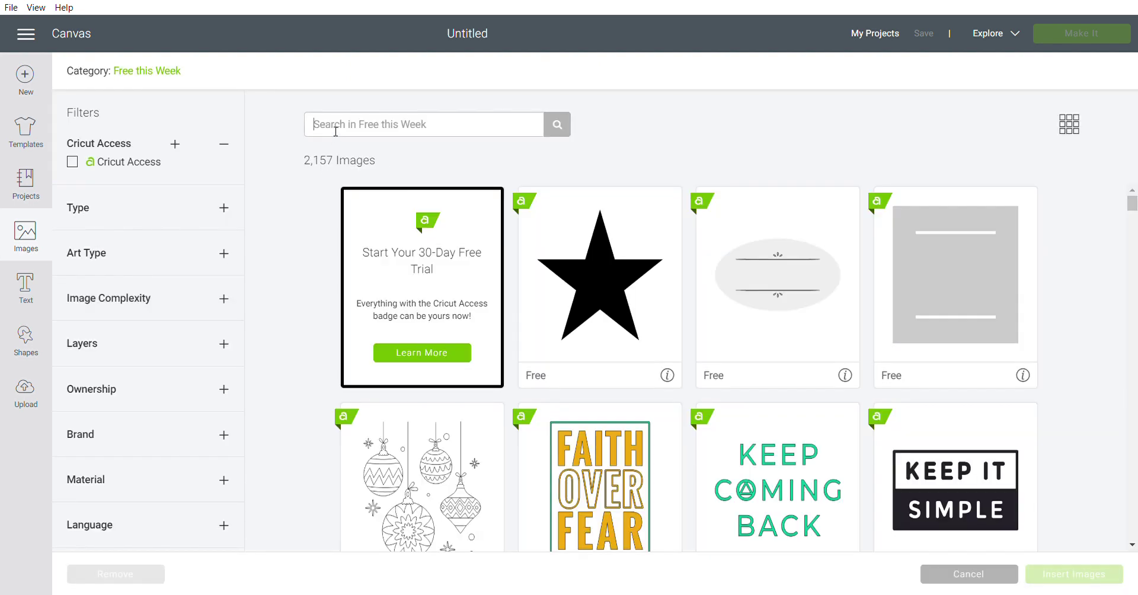
{"action": "type", "text": "christmas"}
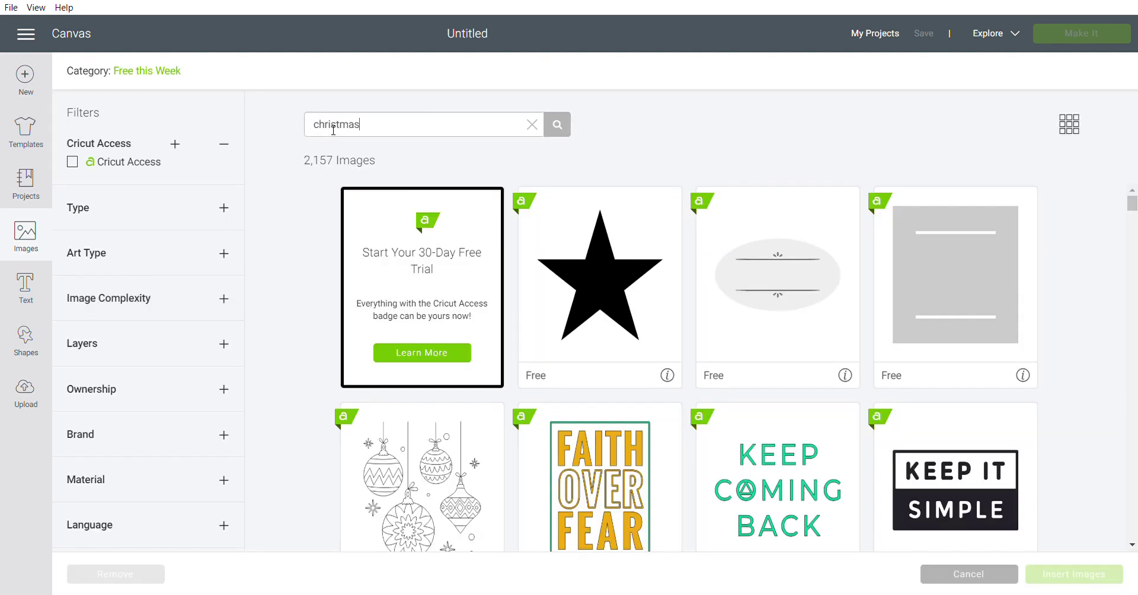
{"action": "key", "text": "Return"}
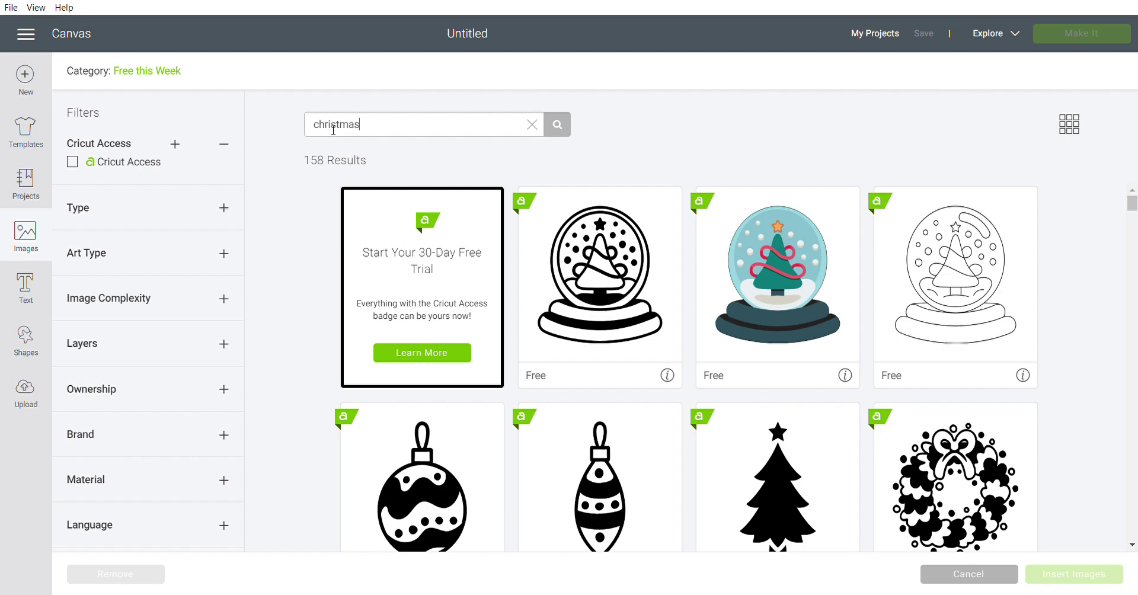
Insert the Elf Shoe image from the christmas results onto the canvas
{"action": "scroll", "coordinate": [769, 308], "scroll_direction": "down", "scroll_amount": 15}
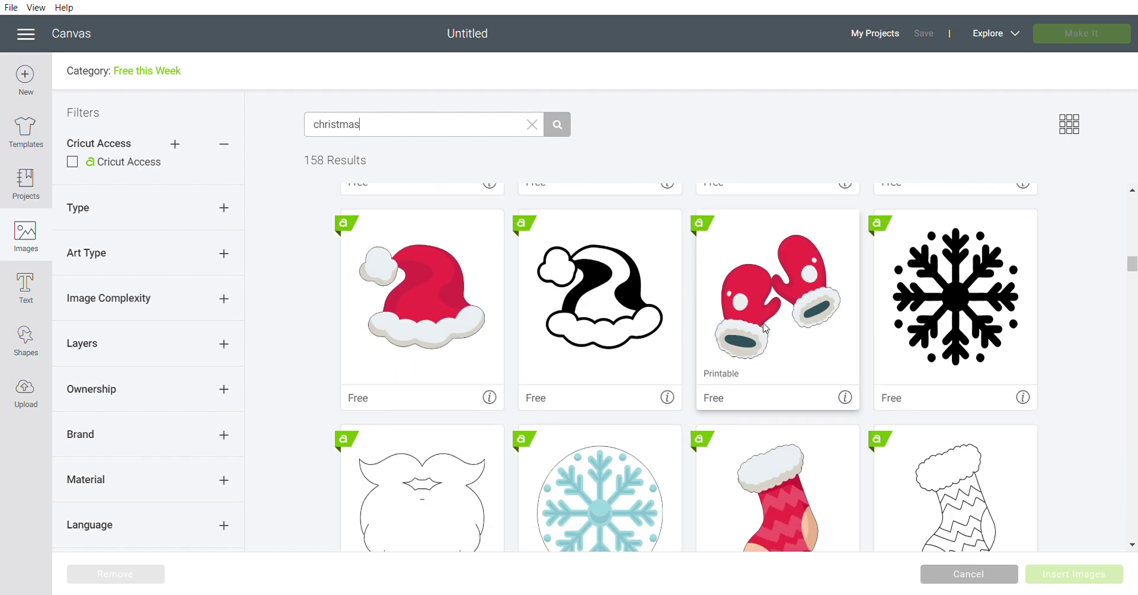
{"action": "scroll", "coordinate": [765, 328], "scroll_direction": "down", "scroll_amount": 15}
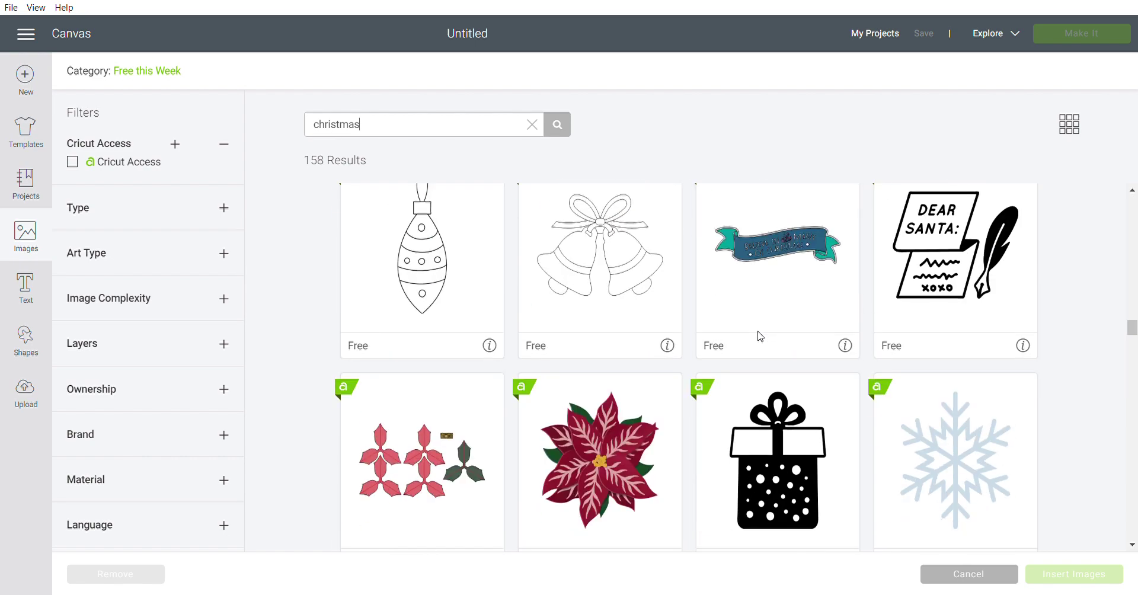
{"action": "scroll", "coordinate": [759, 332], "scroll_direction": "down", "scroll_amount": 15}
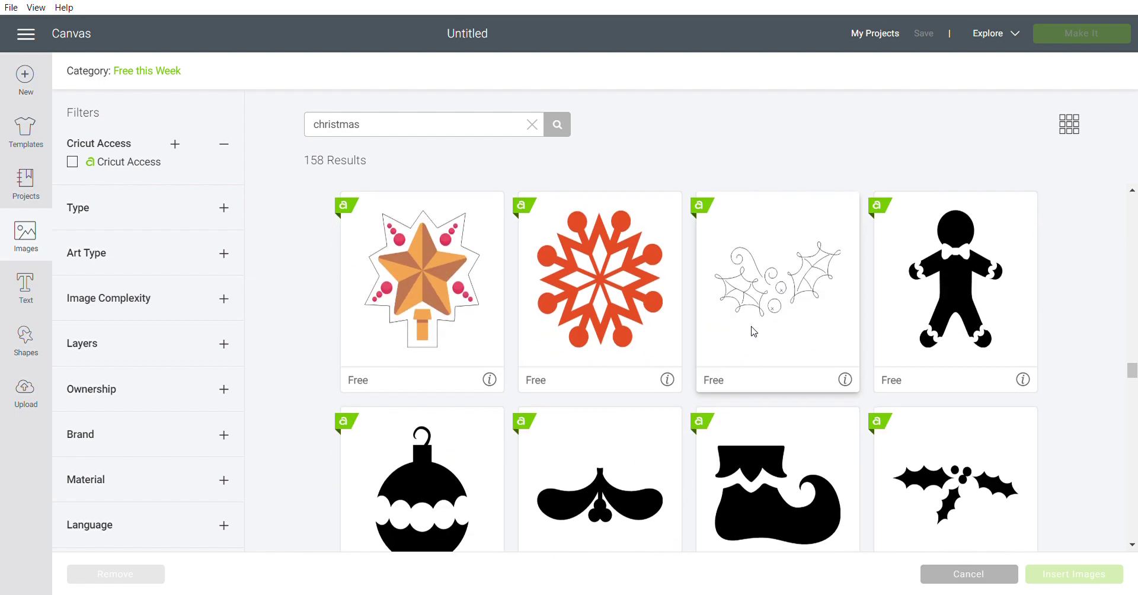
{"action": "scroll", "coordinate": [754, 332], "scroll_direction": "down", "scroll_amount": 2}
{"action": "left_click", "coordinate": [754, 332]}
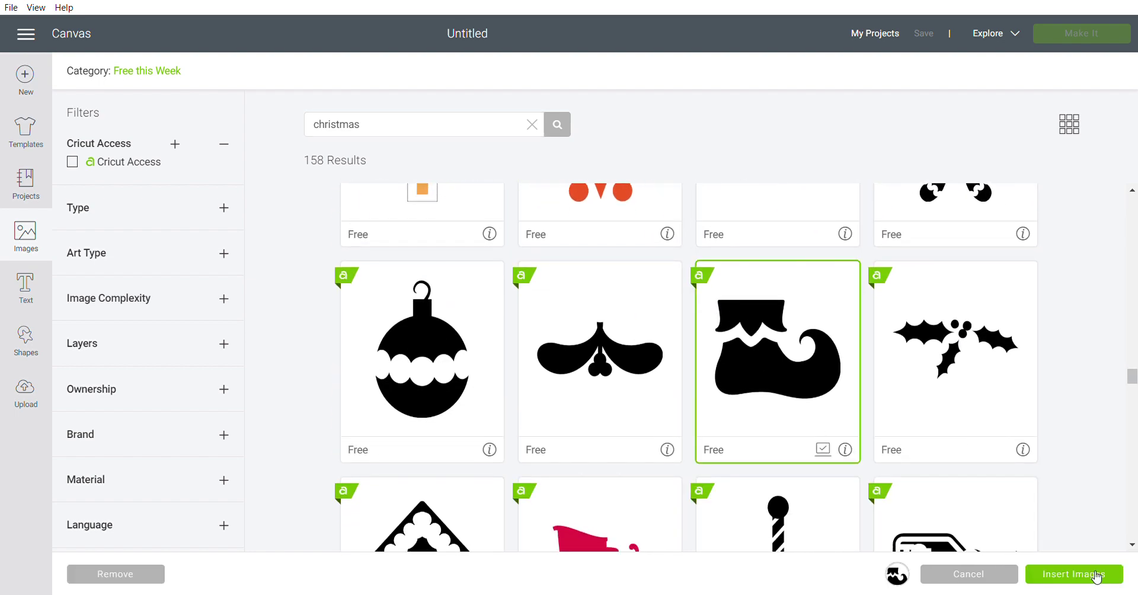
{"action": "left_click", "coordinate": [1096, 575]}
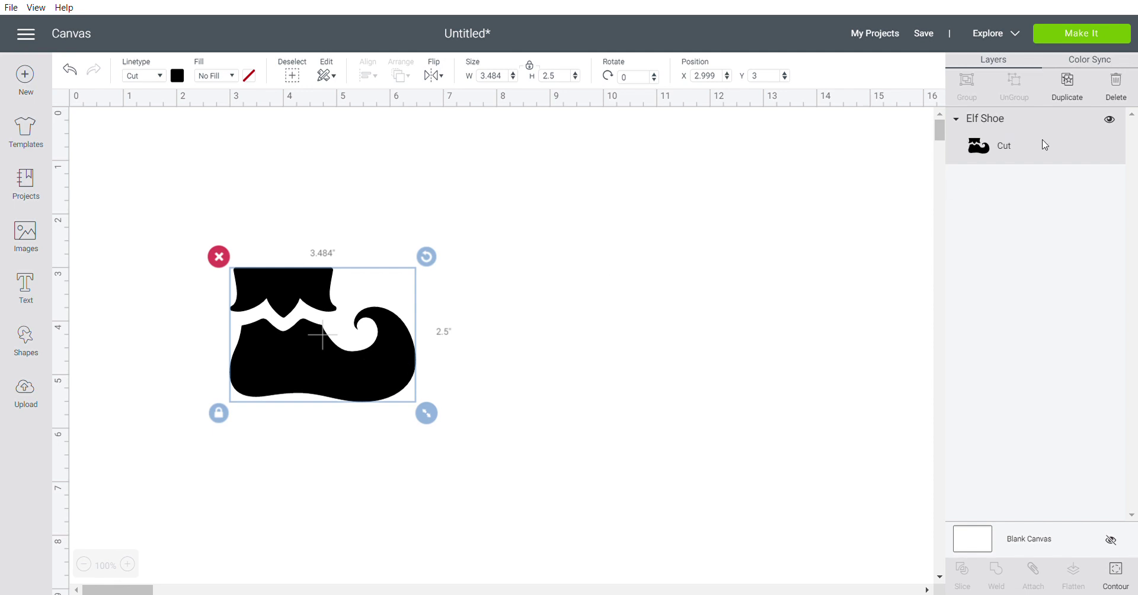
Reposition the elf shoe, then add a square and place it near the shoe
{"action": "left_click_drag", "start_coordinate": [335, 364], "coordinate": [404, 314]}
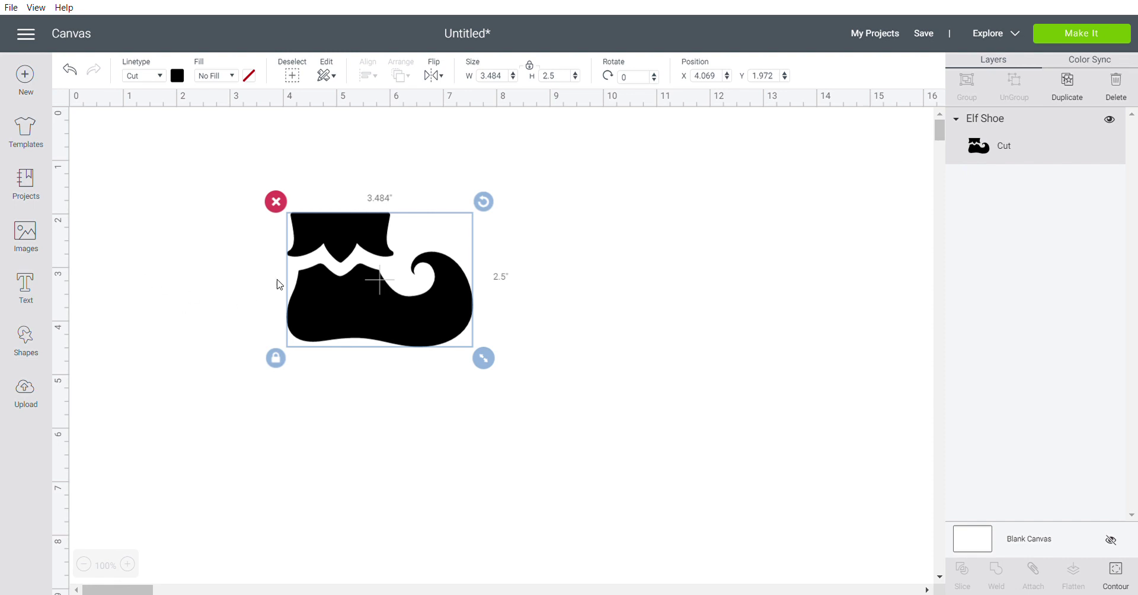
{"action": "left_click_drag", "start_coordinate": [334, 301], "coordinate": [343, 373]}
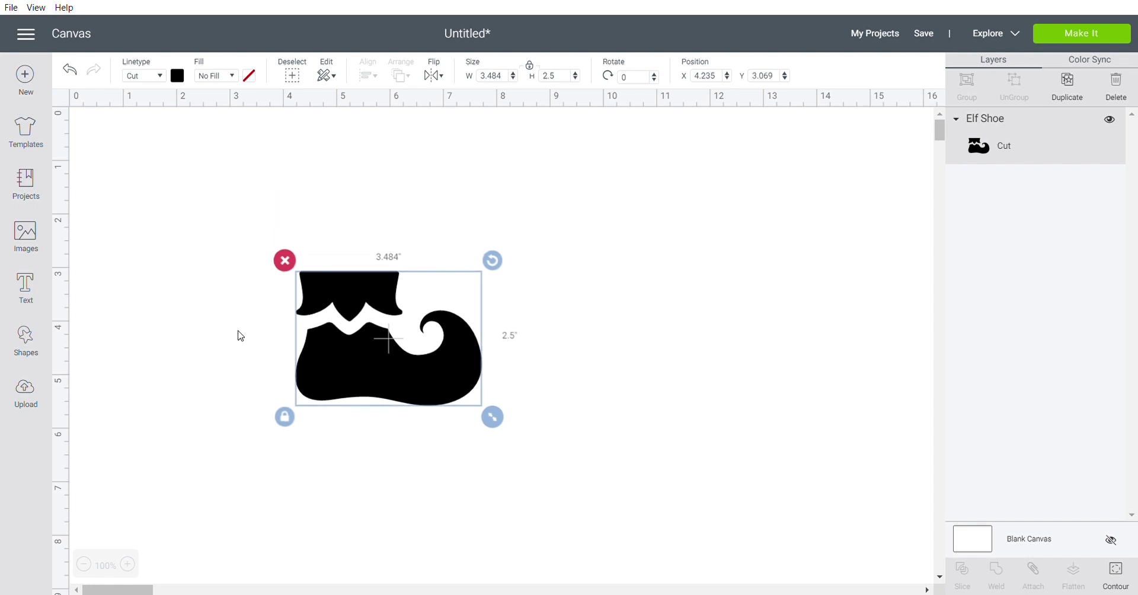
{"action": "left_click", "coordinate": [28, 340]}
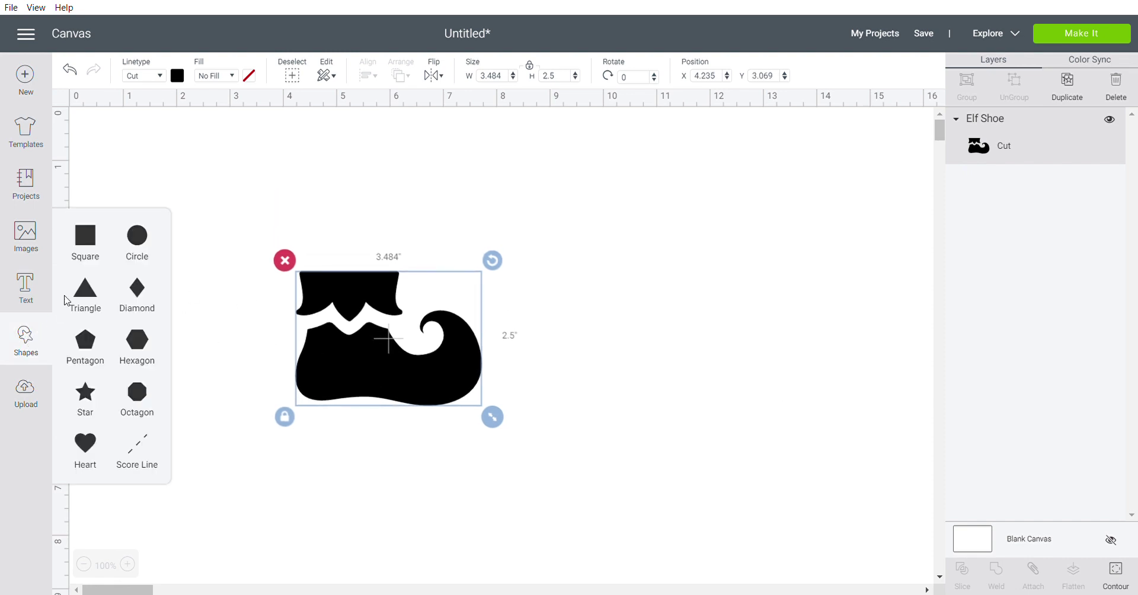
{"action": "left_click", "coordinate": [85, 237]}
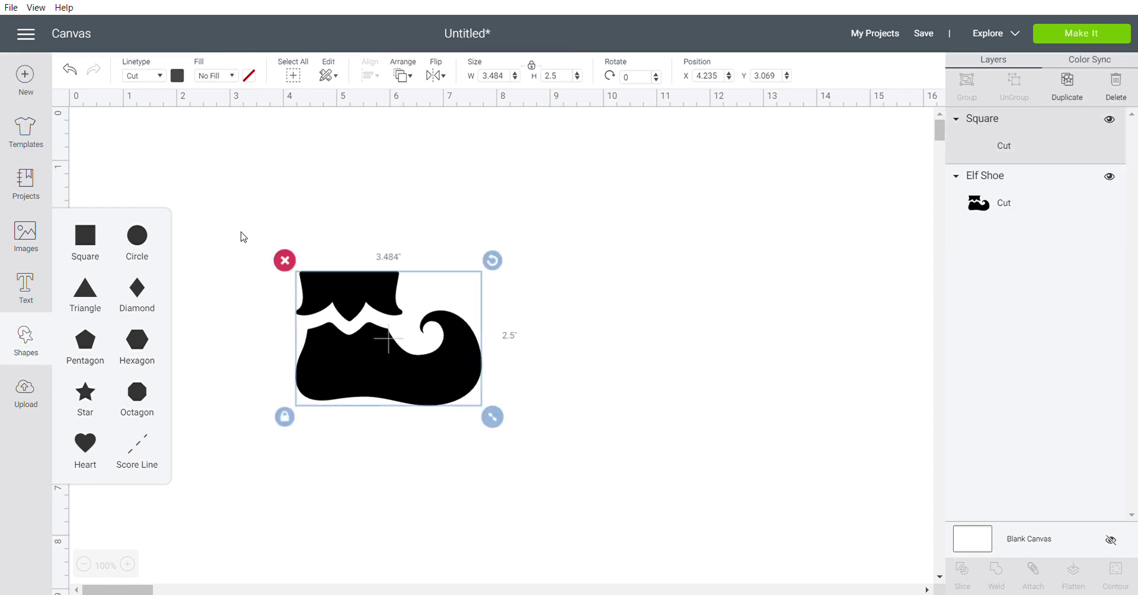
{"action": "left_click_drag", "start_coordinate": [352, 394], "coordinate": [340, 279]}
Enlarge the square and shoe together, then set the 4.901-inch square over the cuff
{"action": "left_click_drag", "start_coordinate": [480, 439], "coordinate": [322, 304]}
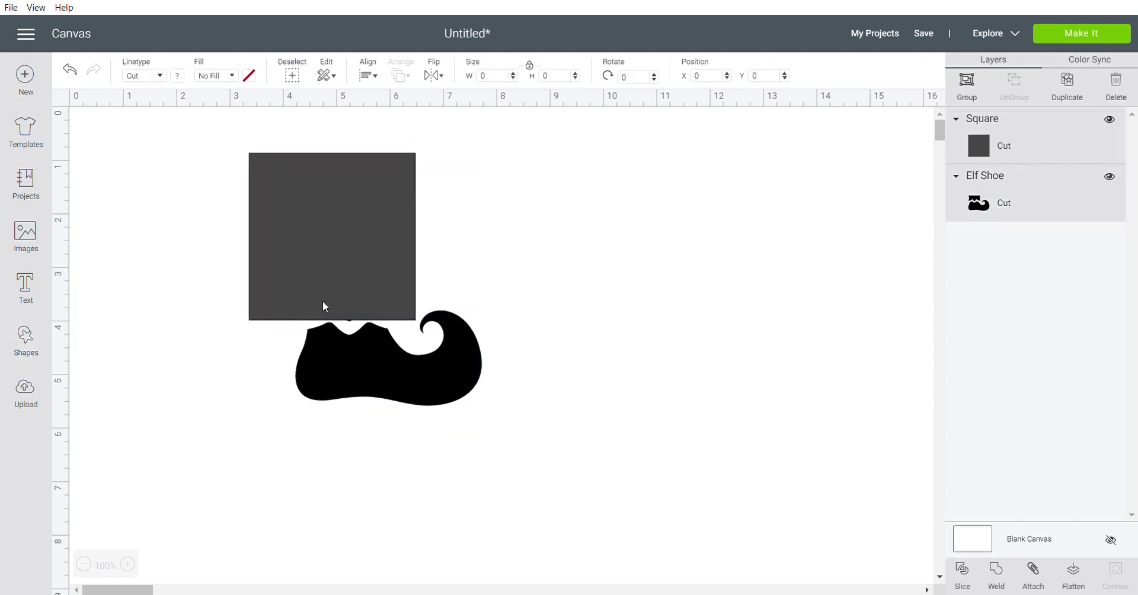
{"action": "left_click_drag", "start_coordinate": [507, 433], "coordinate": [656, 567]}
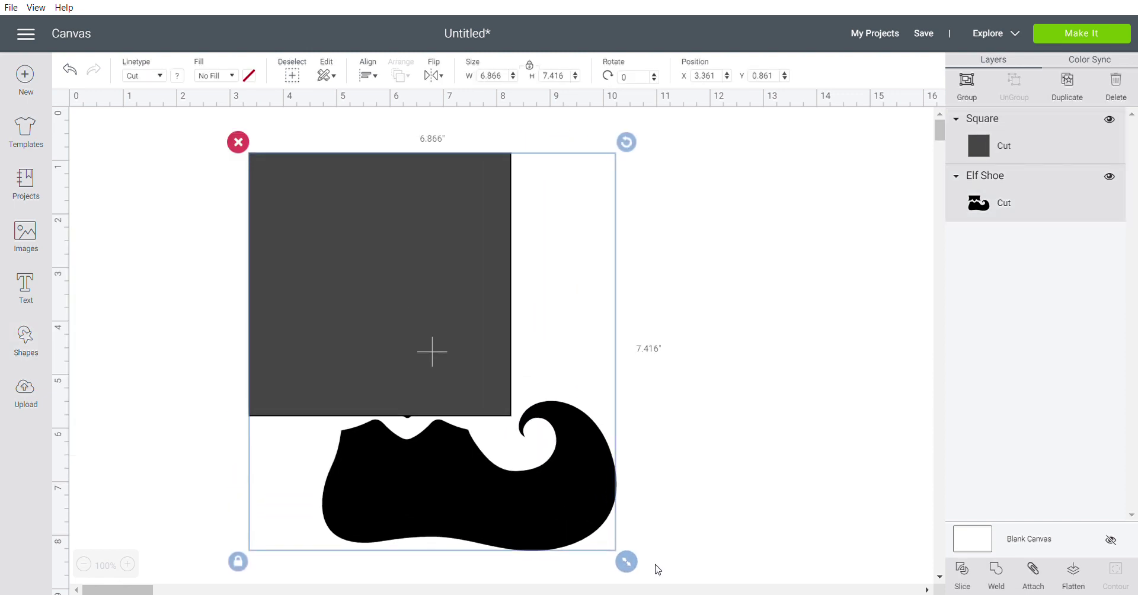
{"action": "left_click", "coordinate": [737, 437]}
{"action": "left_click_drag", "start_coordinate": [401, 326], "coordinate": [396, 330]}
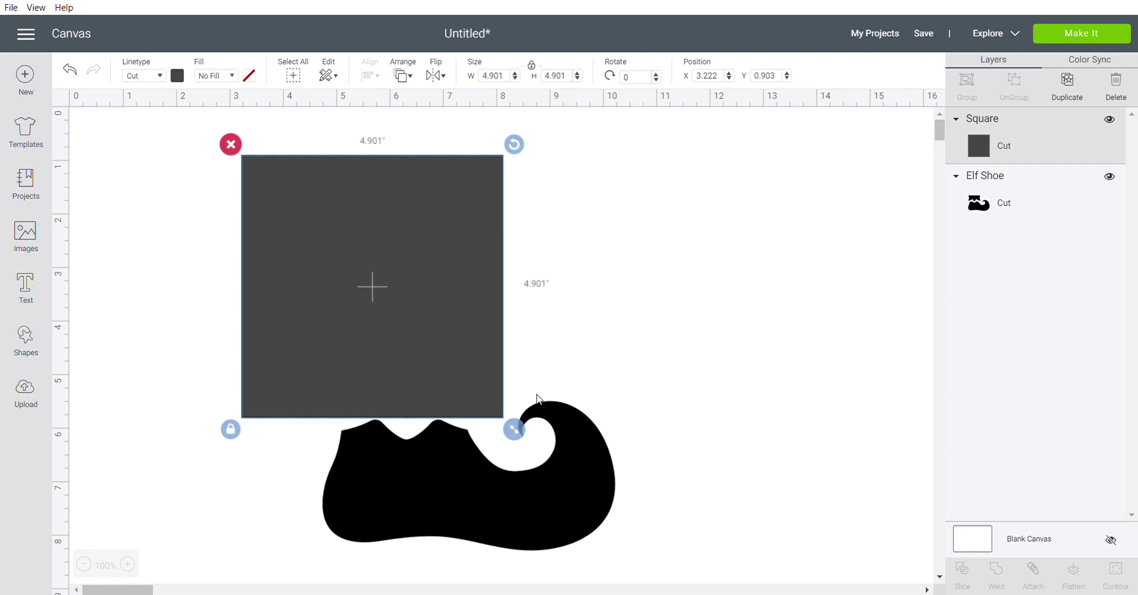
{"action": "left_click", "coordinate": [671, 452]}
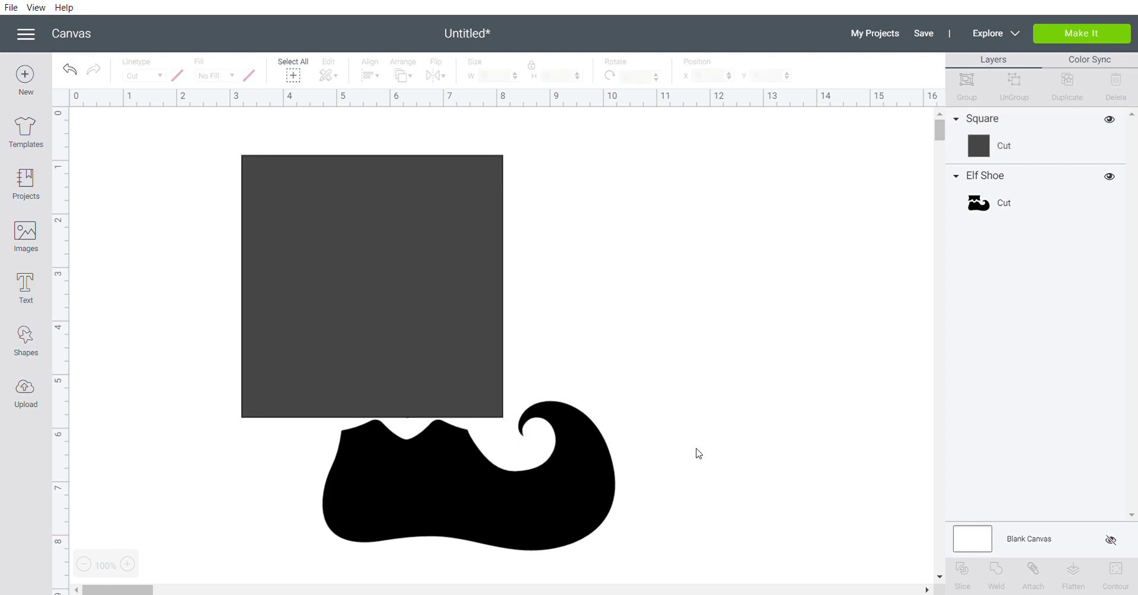
Slice the square against the shoe, delete the leftover square, and set the grey cuff aside
{"action": "left_click_drag", "start_coordinate": [656, 367], "coordinate": [252, 379]}
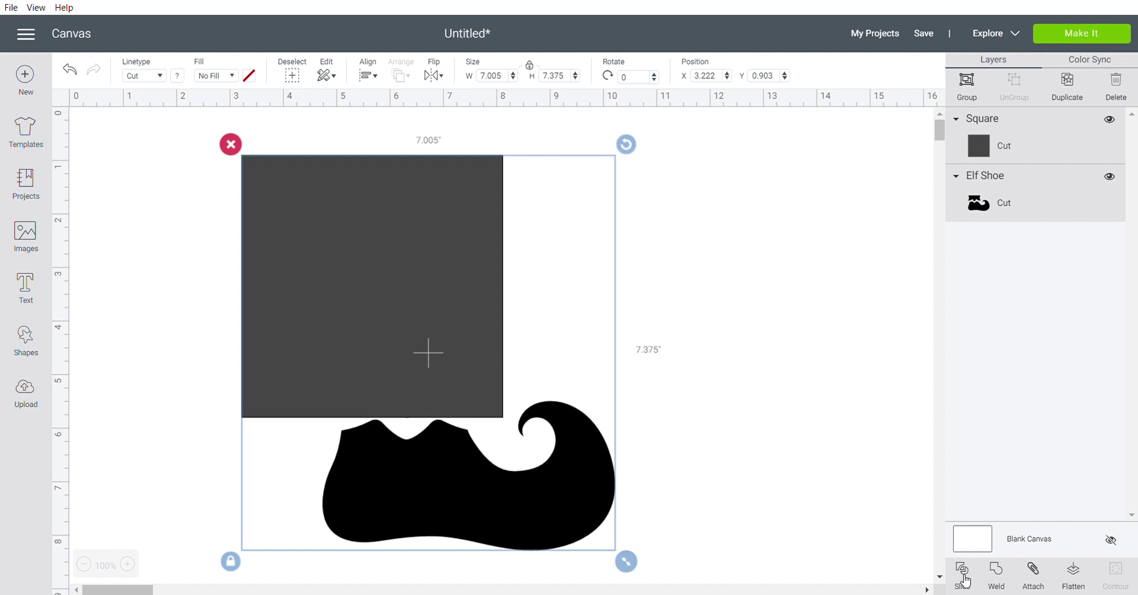
{"action": "left_click", "coordinate": [964, 573]}
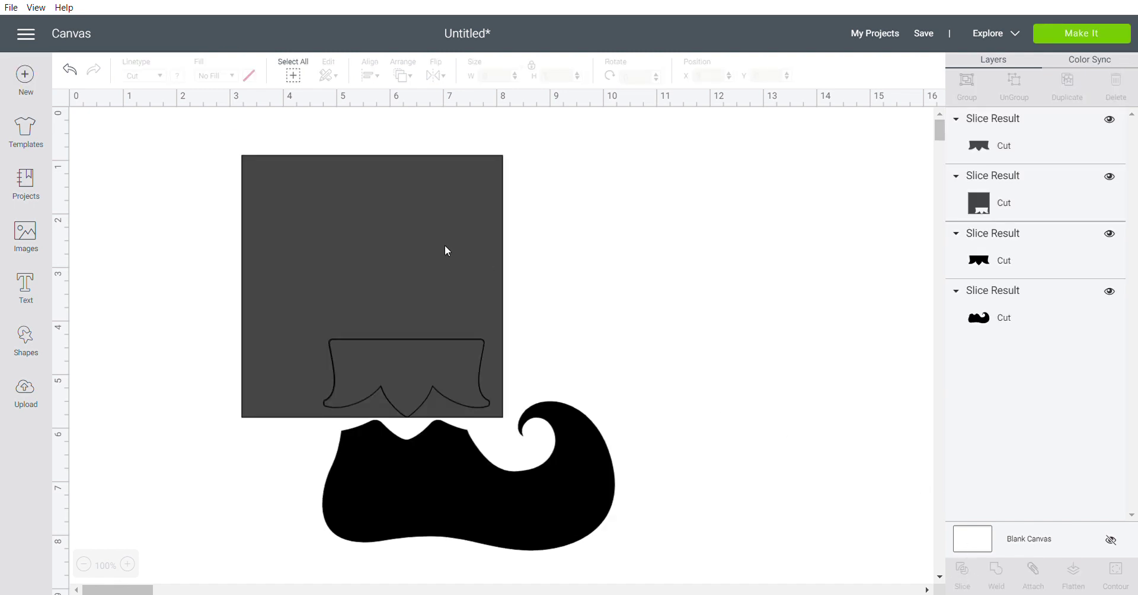
{"action": "left_click_drag", "start_coordinate": [277, 190], "coordinate": [647, 160]}
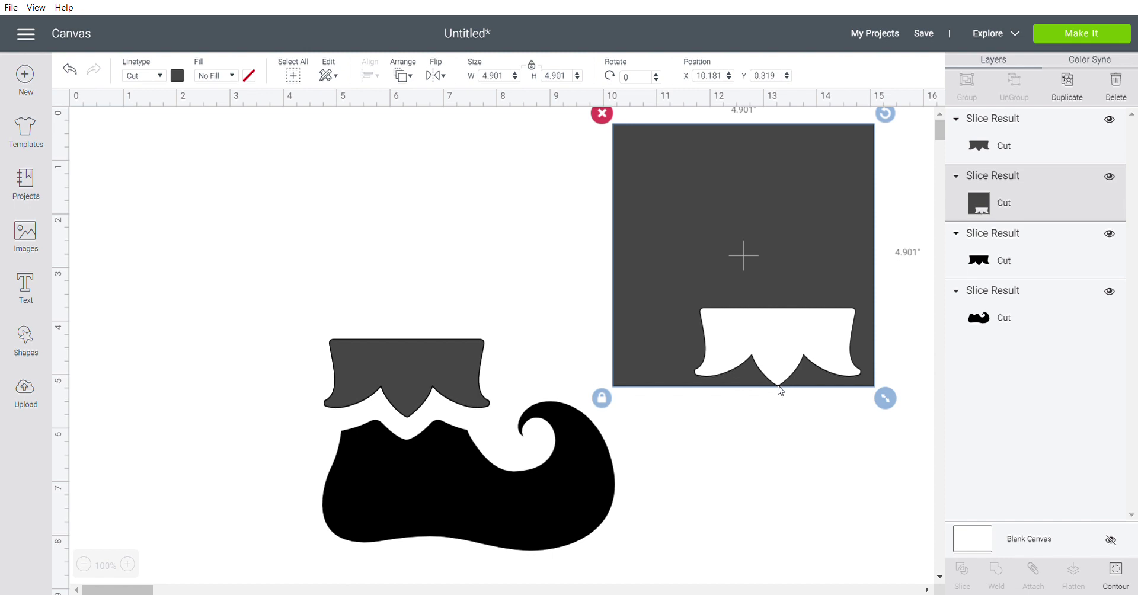
{"action": "left_click", "coordinate": [602, 113]}
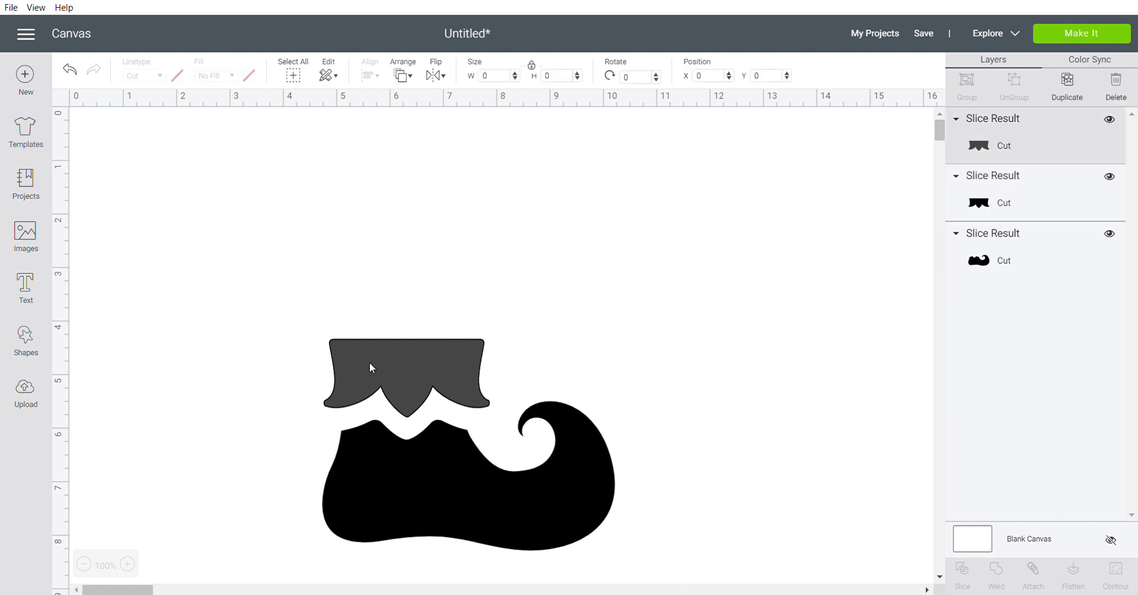
{"action": "left_click_drag", "start_coordinate": [371, 368], "coordinate": [720, 270]}
Delete the extra grey cuff piece, then colour the cuff red and the shoe green
{"action": "left_click", "coordinate": [665, 231]}
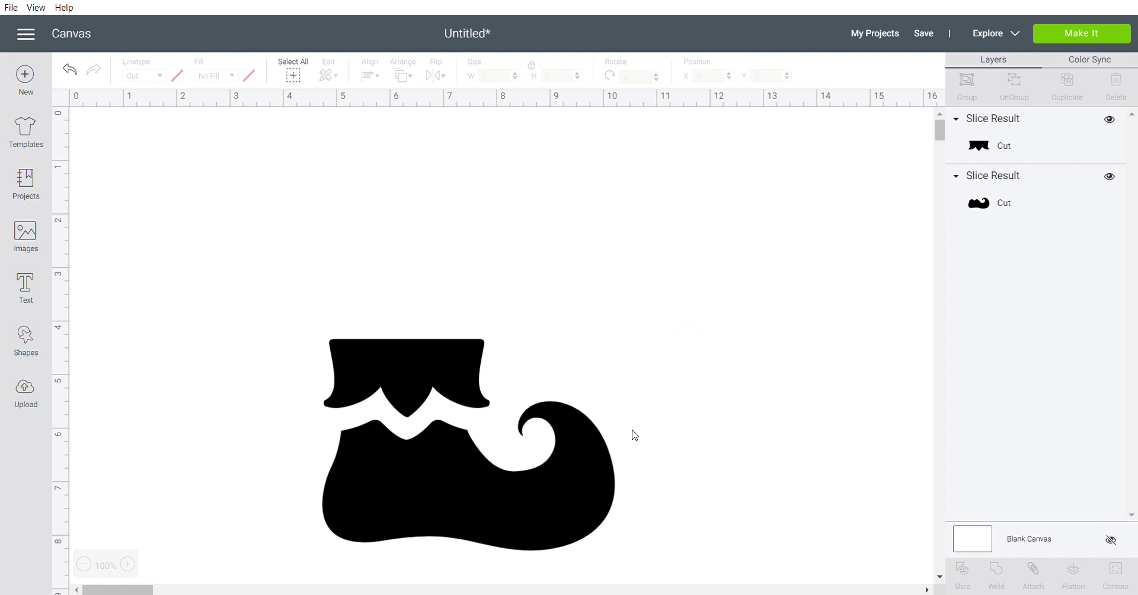
{"action": "left_click", "coordinate": [436, 362]}
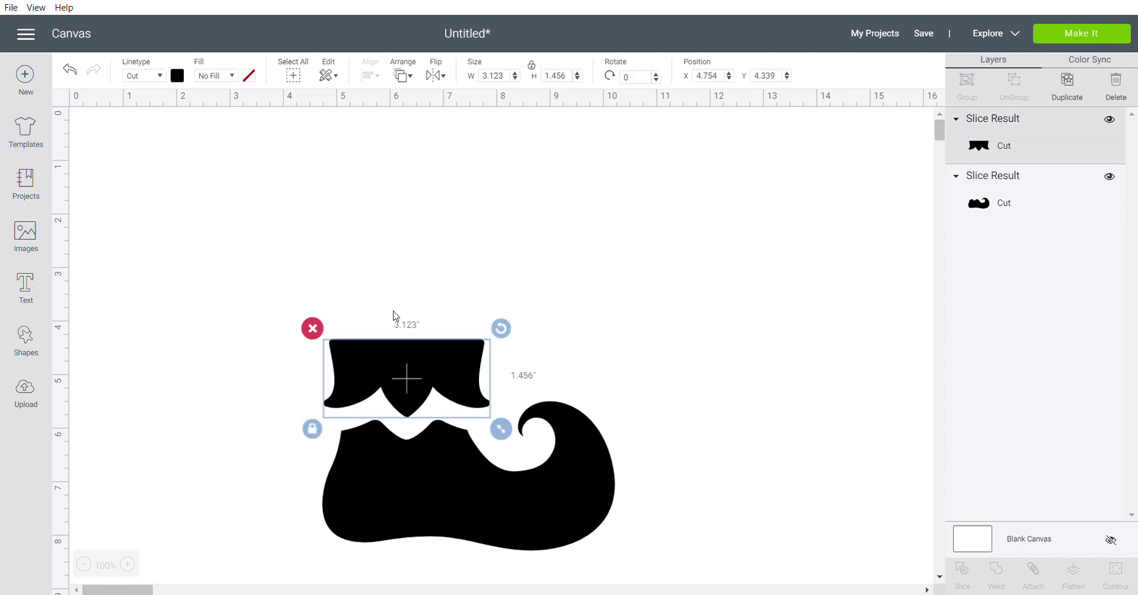
{"action": "left_click", "coordinate": [177, 76]}
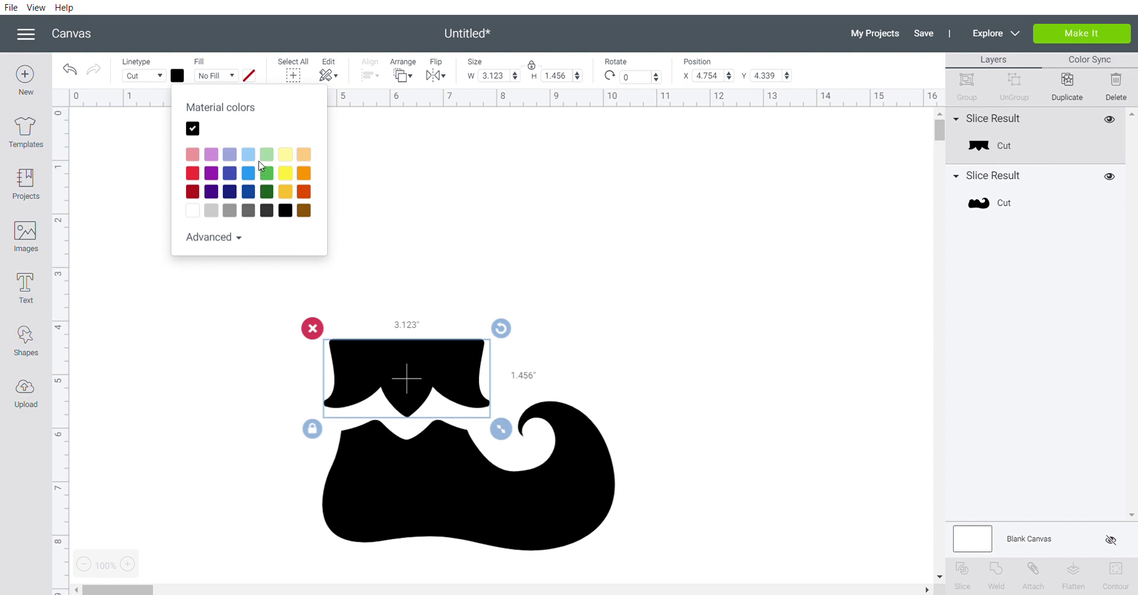
{"action": "left_click", "coordinate": [192, 192]}
{"action": "left_click", "coordinate": [407, 506]}
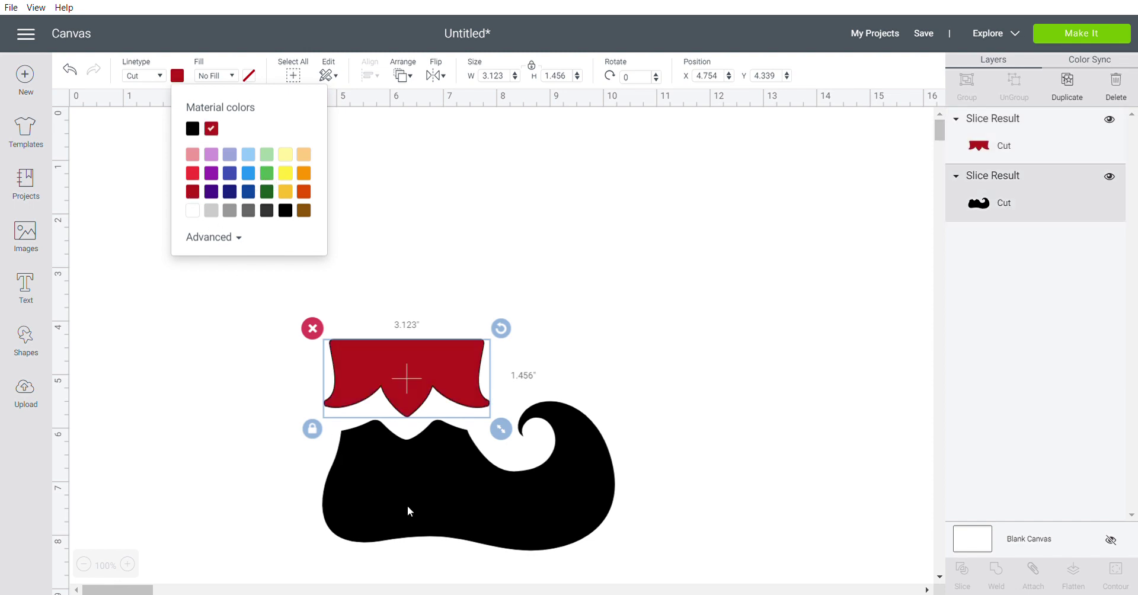
{"action": "left_click", "coordinate": [180, 79]}
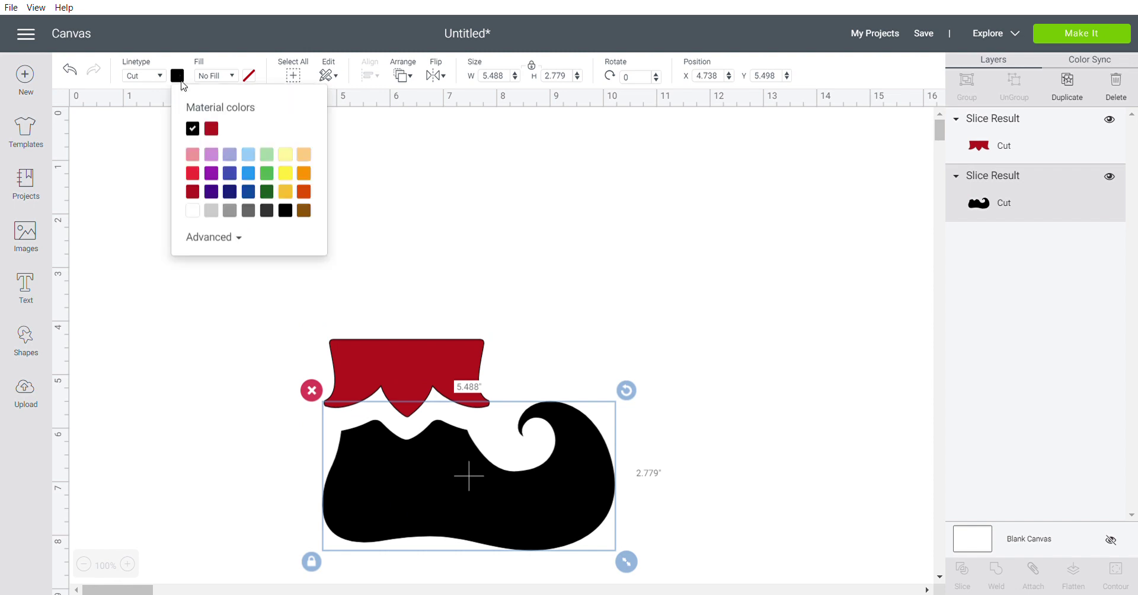
{"action": "left_click", "coordinate": [267, 173]}
{"action": "left_click", "coordinate": [652, 332]}
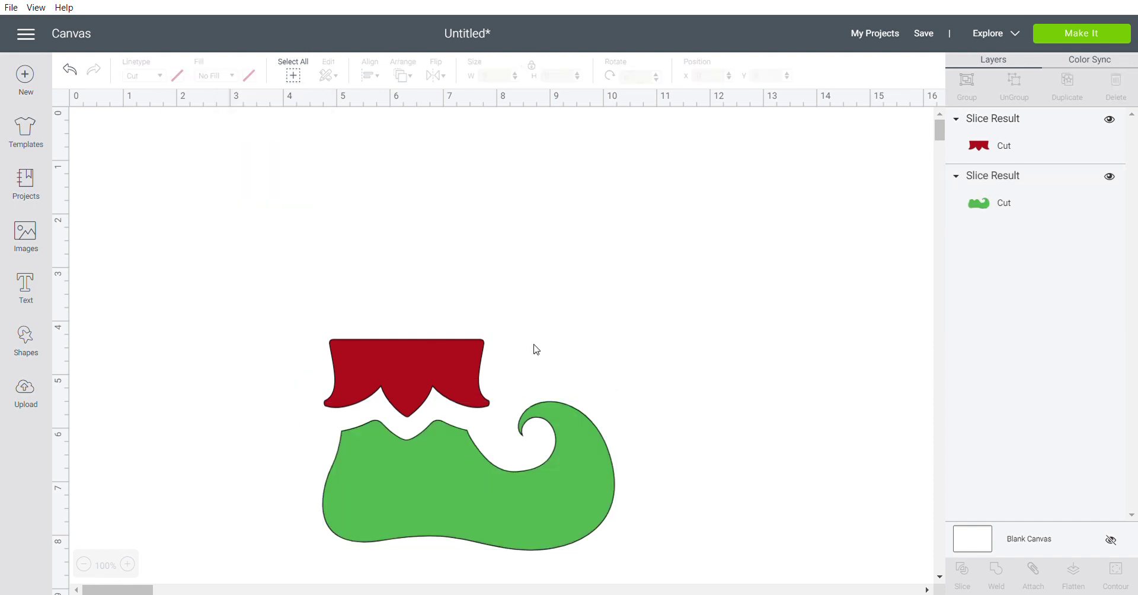
Raise the green shoe under the red cuff, group both, and move the group up-right
{"action": "left_click_drag", "start_coordinate": [422, 475], "coordinate": [607, 495]}
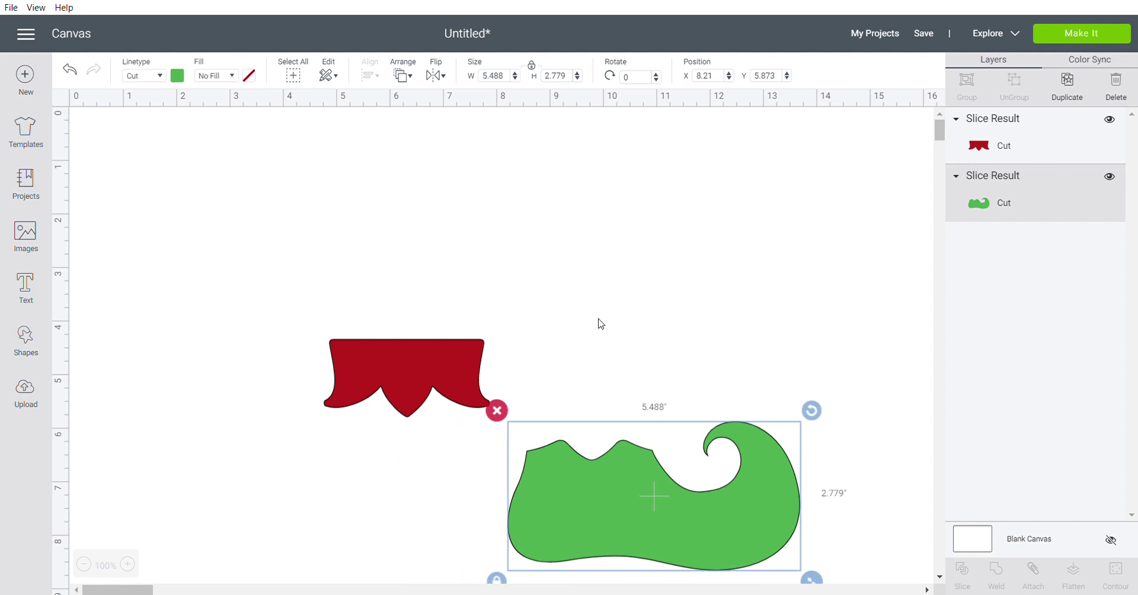
{"action": "left_click", "coordinate": [46, 72]}
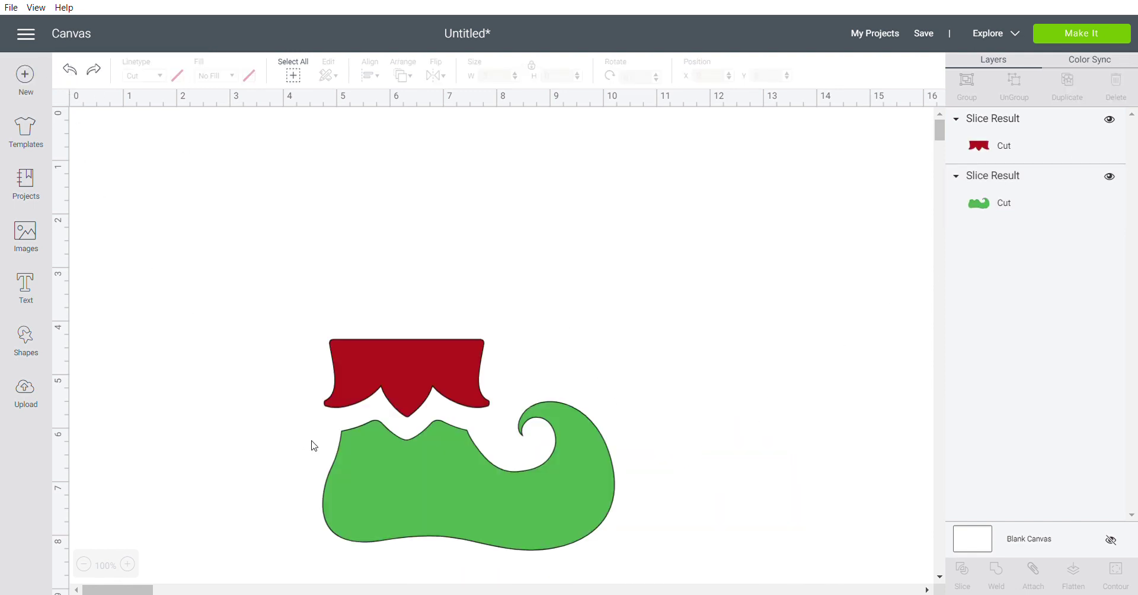
{"action": "left_click", "coordinate": [436, 514]}
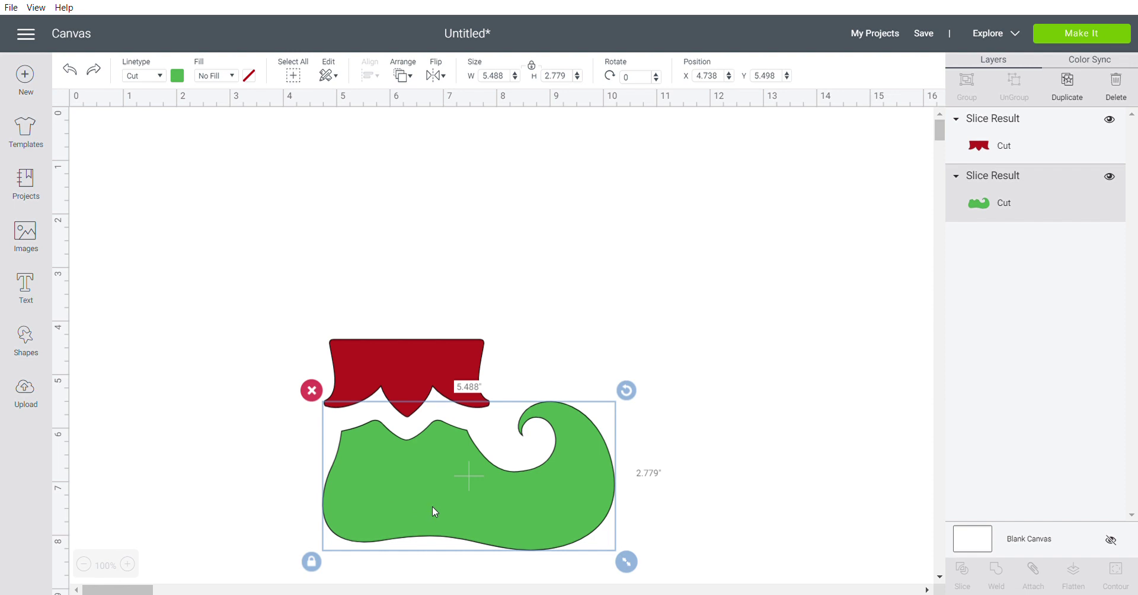
{"action": "left_click_drag", "start_coordinate": [433, 501], "coordinate": [432, 489]}
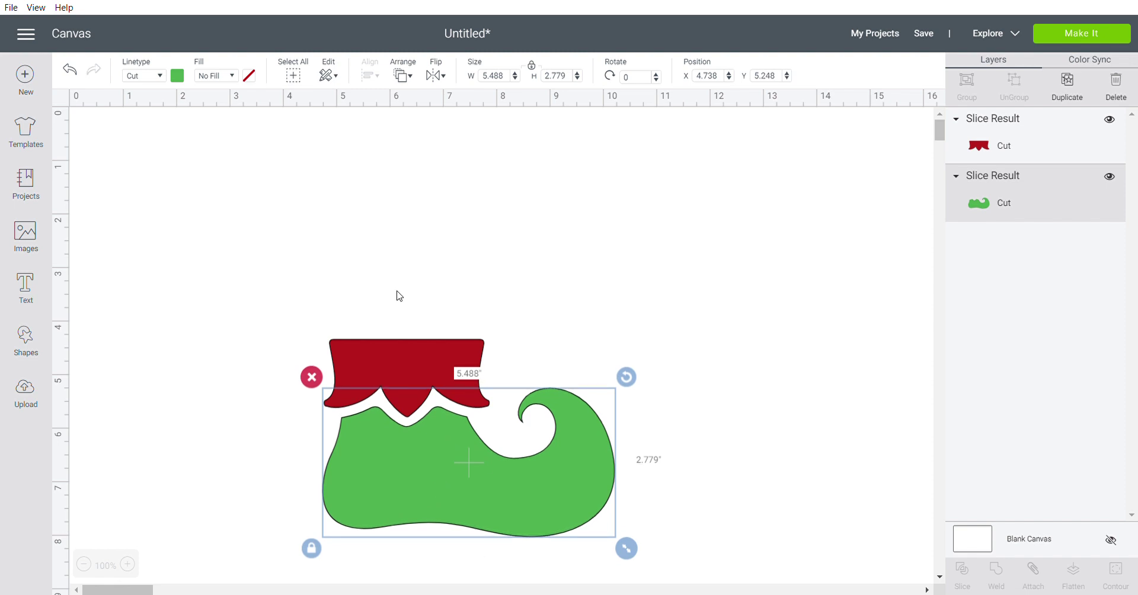
{"action": "left_click", "coordinate": [417, 304]}
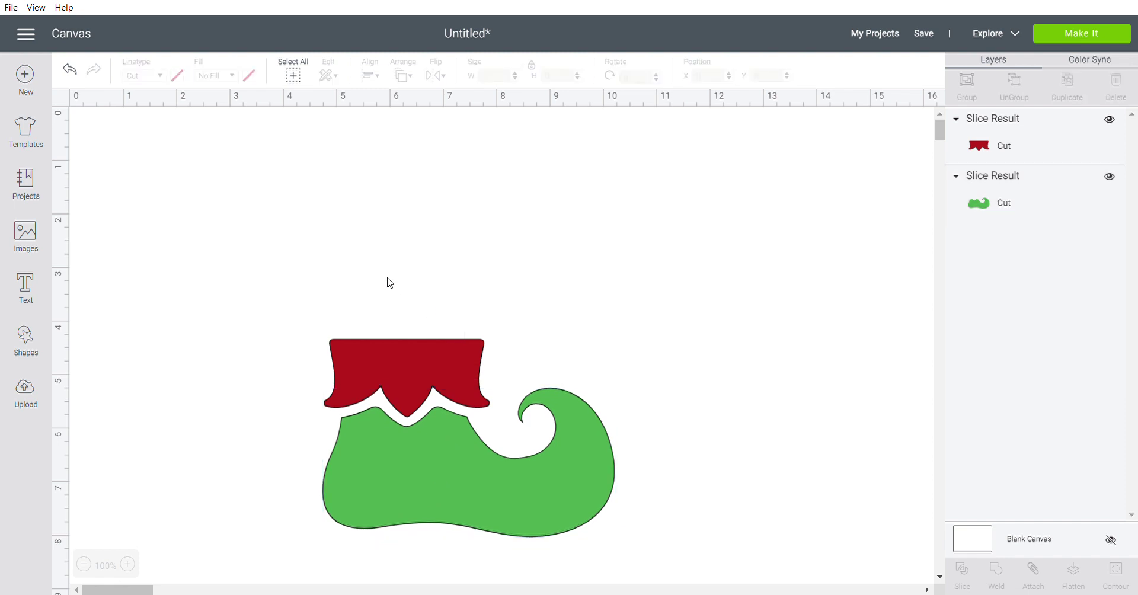
{"action": "left_click_drag", "start_coordinate": [387, 278], "coordinate": [419, 574]}
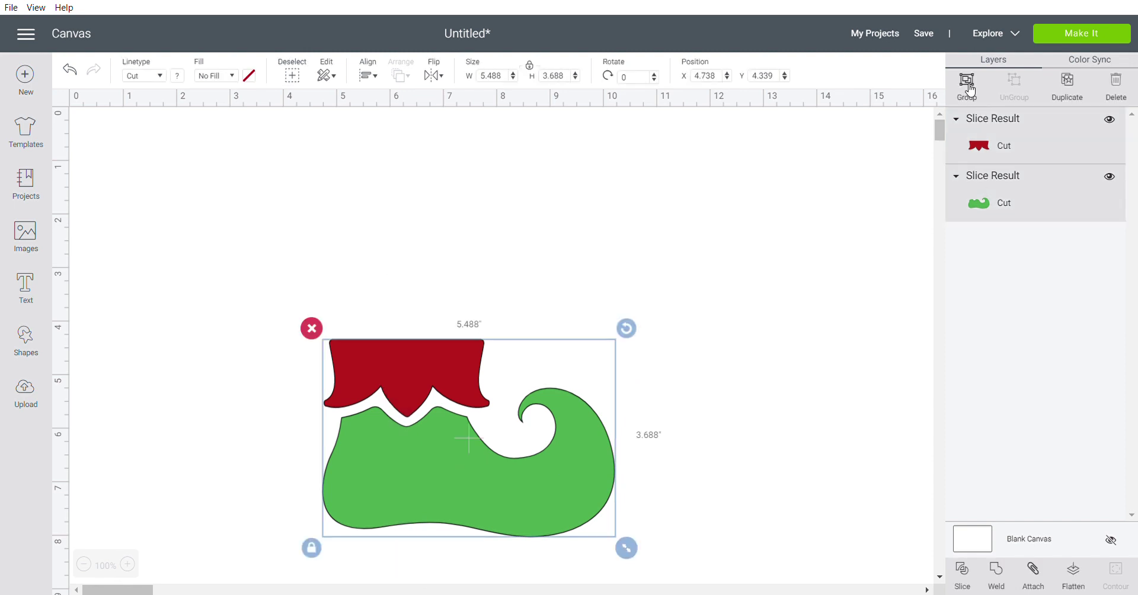
{"action": "left_click", "coordinate": [967, 83]}
{"action": "left_click_drag", "start_coordinate": [420, 370], "coordinate": [582, 259]}
Add a white square, set its width to 5.25 in, and place it at the upper left
{"action": "left_click", "coordinate": [28, 335]}
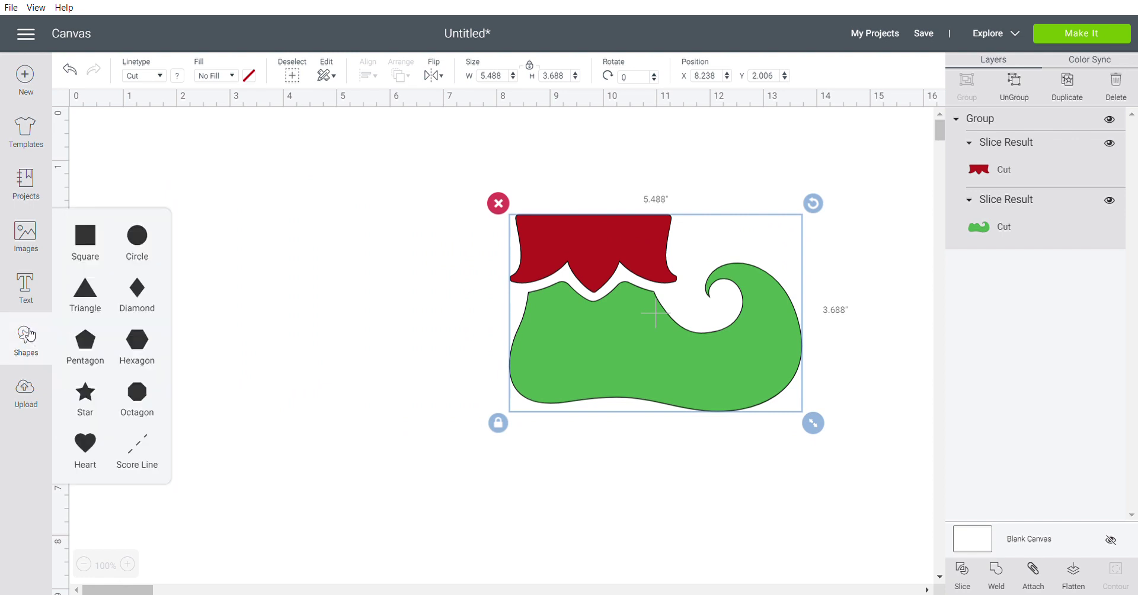
{"action": "left_click", "coordinate": [89, 237]}
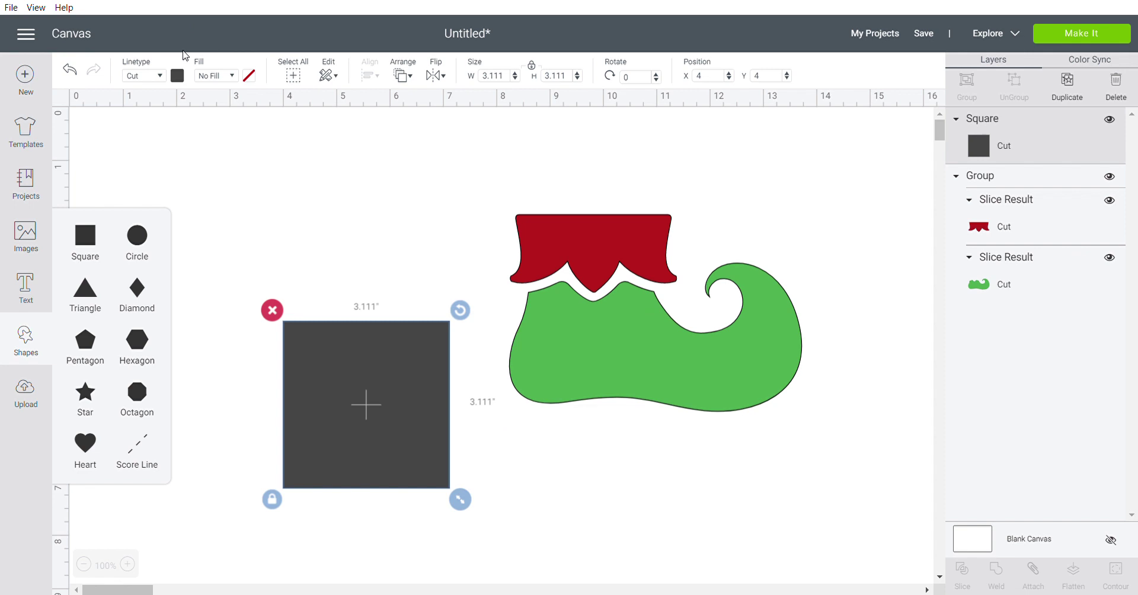
{"action": "left_click", "coordinate": [177, 76]}
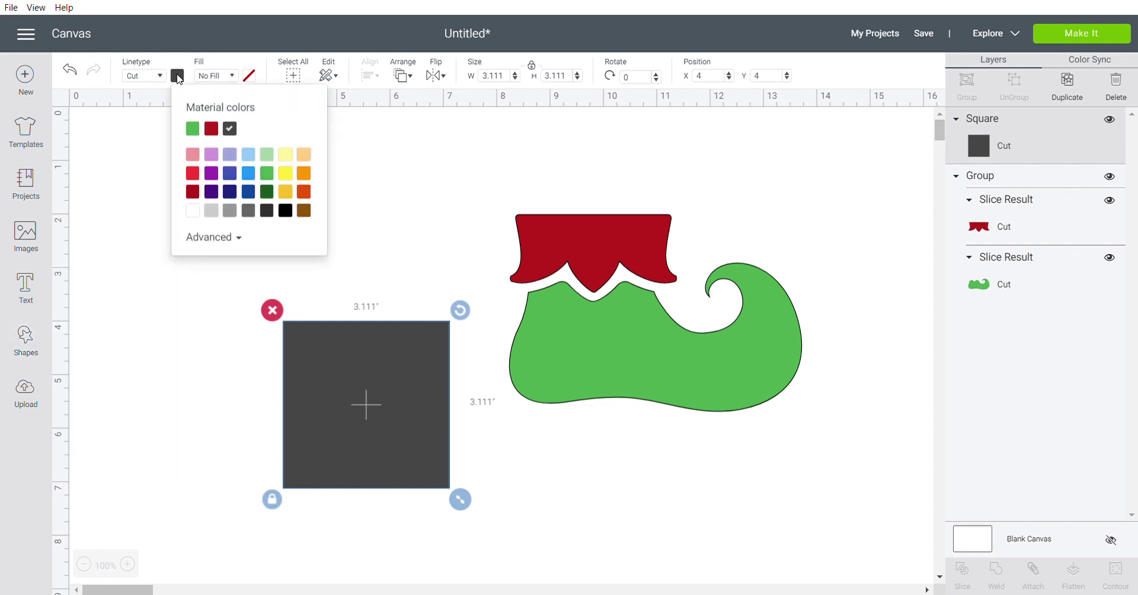
{"action": "left_click", "coordinate": [192, 210]}
{"action": "left_click_drag", "start_coordinate": [310, 358], "coordinate": [196, 249]}
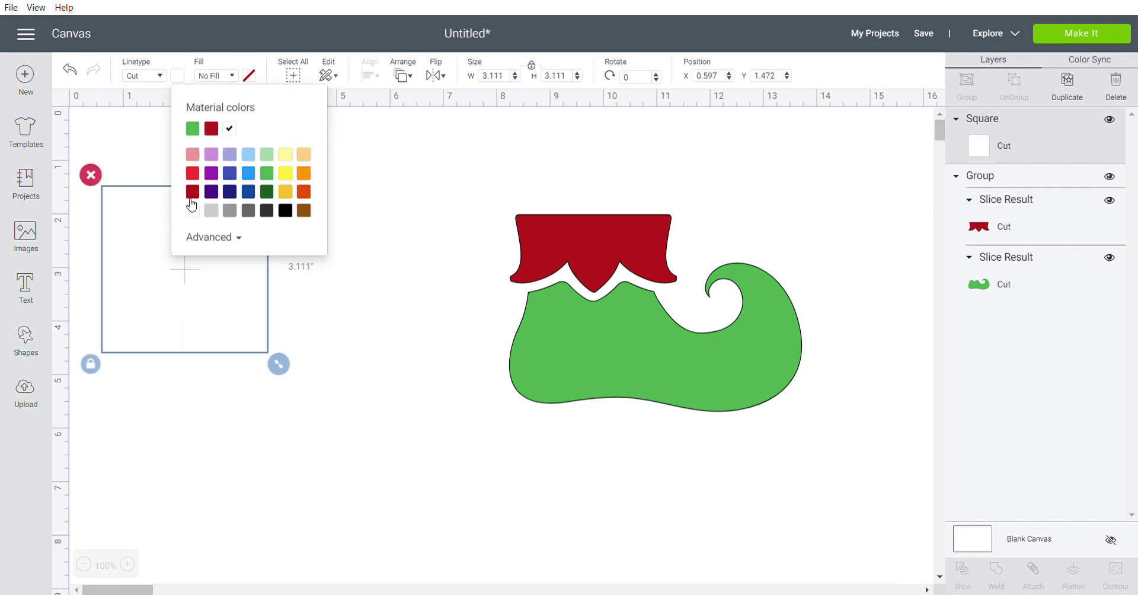
{"action": "left_click", "coordinate": [367, 160]}
{"action": "left_click", "coordinate": [194, 279]}
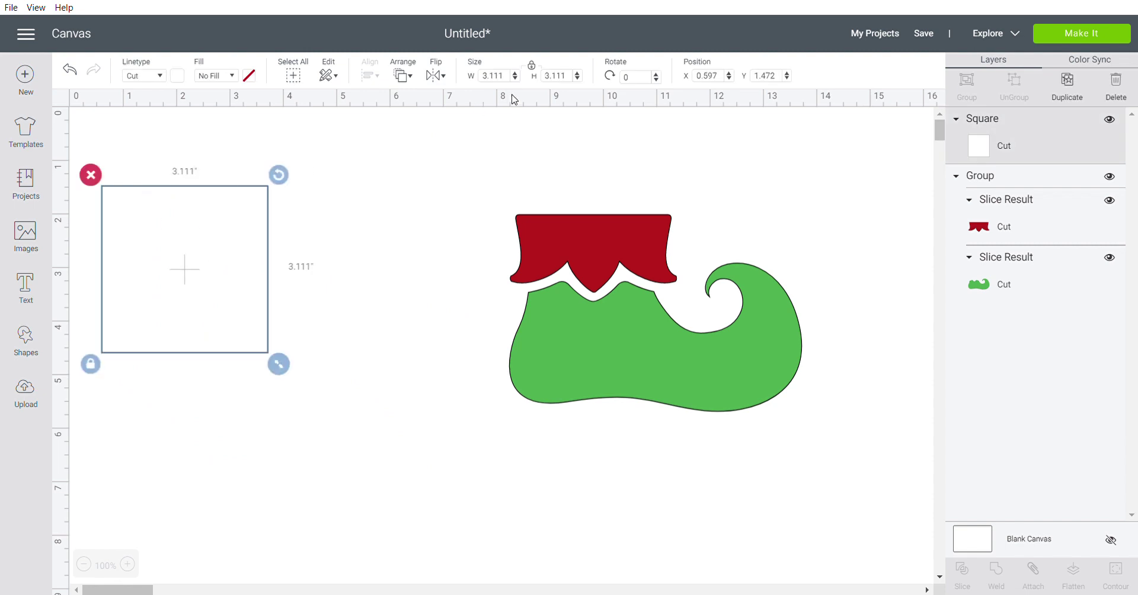
{"action": "left_click_drag", "start_coordinate": [512, 76], "coordinate": [462, 79]}
{"action": "type", "text": "5.25"}
{"action": "key", "text": "Return"}
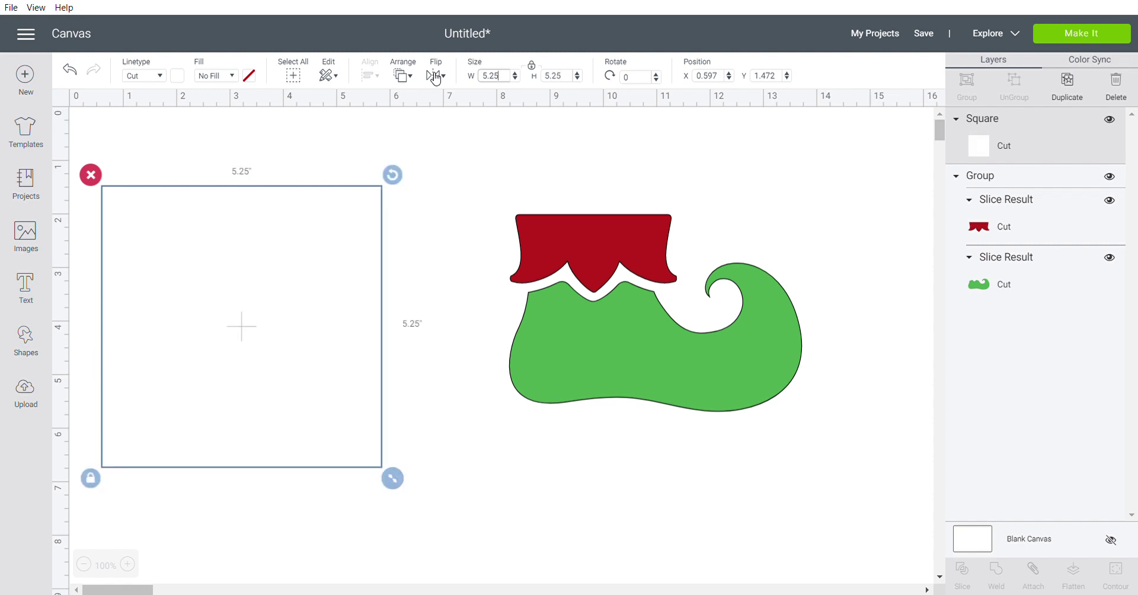
{"action": "left_click_drag", "start_coordinate": [310, 280], "coordinate": [323, 241]}
Shrink the elf-shoe group to 0.5 in wide and move it onto the white square
{"action": "left_click", "coordinate": [642, 319]}
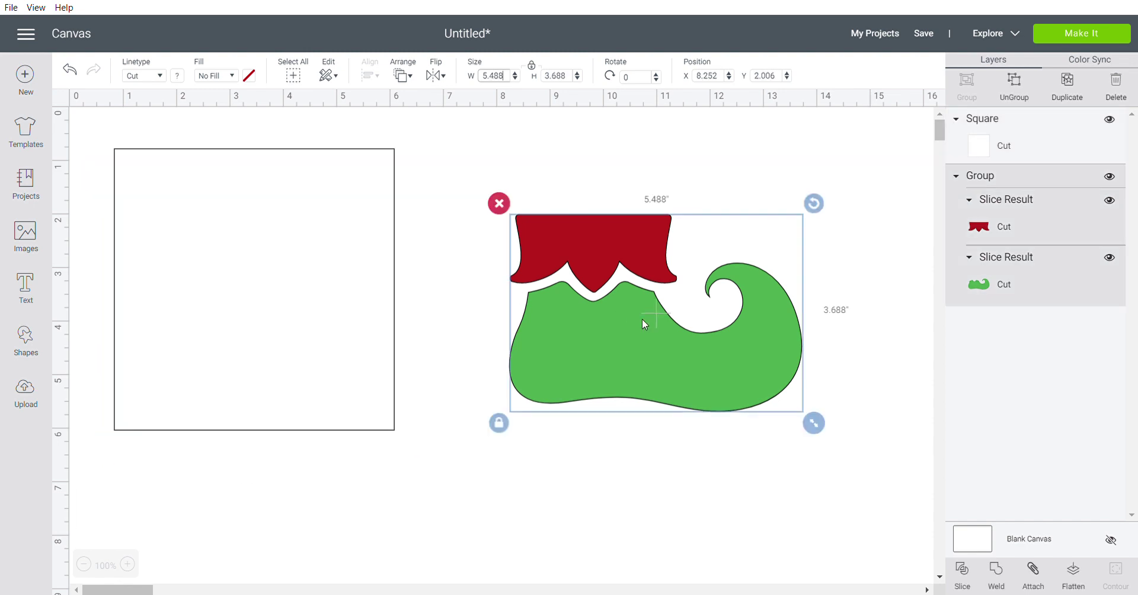
{"action": "left_click", "coordinate": [510, 77]}
{"action": "key", "text": "BackSpace"}
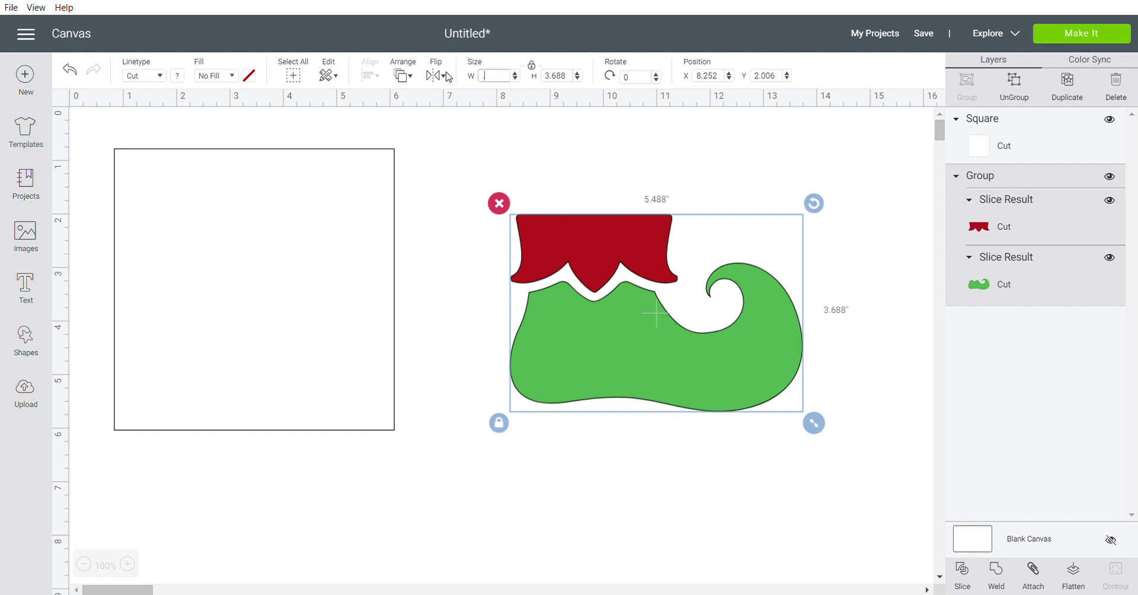
{"action": "type", "text": ".5"}
{"action": "key", "text": "Return"}
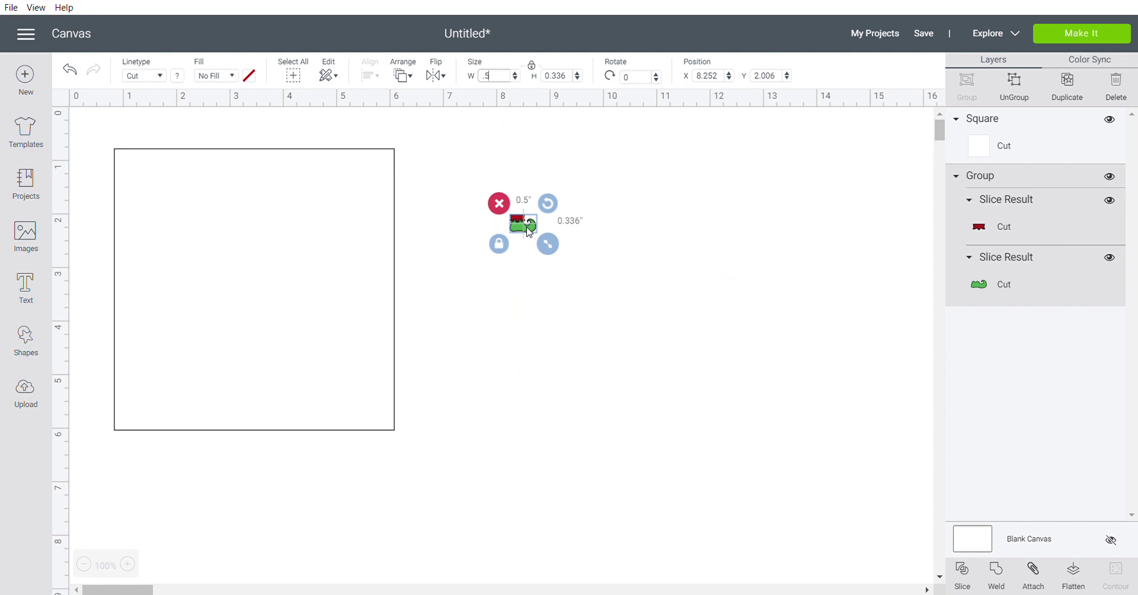
{"action": "left_click_drag", "start_coordinate": [529, 231], "coordinate": [249, 269]}
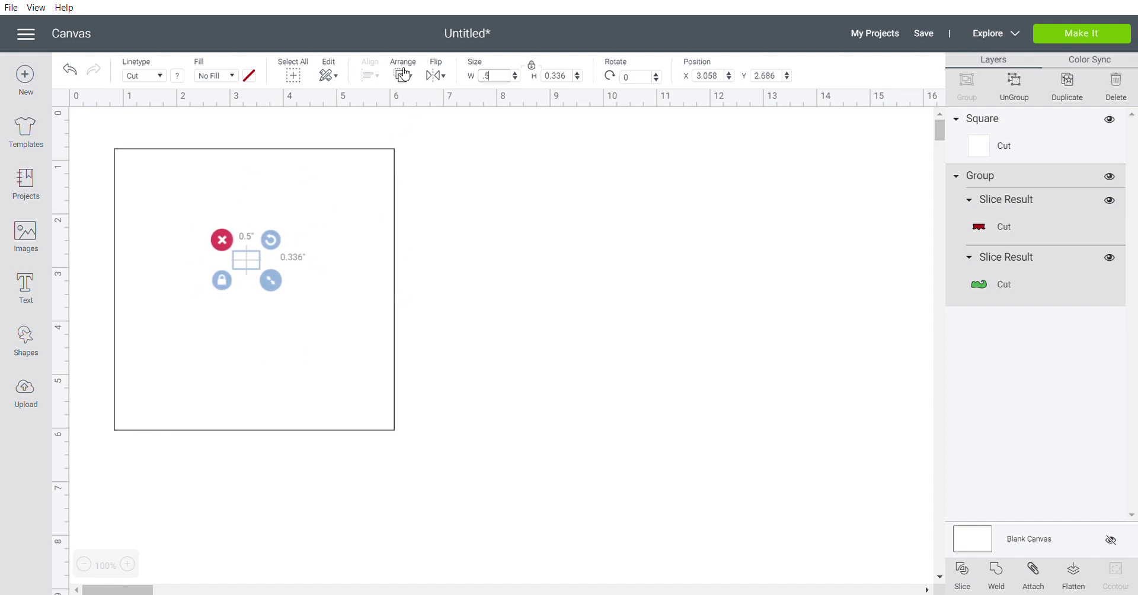
Send the white square to the back, behind the small elf shoe
{"action": "left_click", "coordinate": [375, 158]}
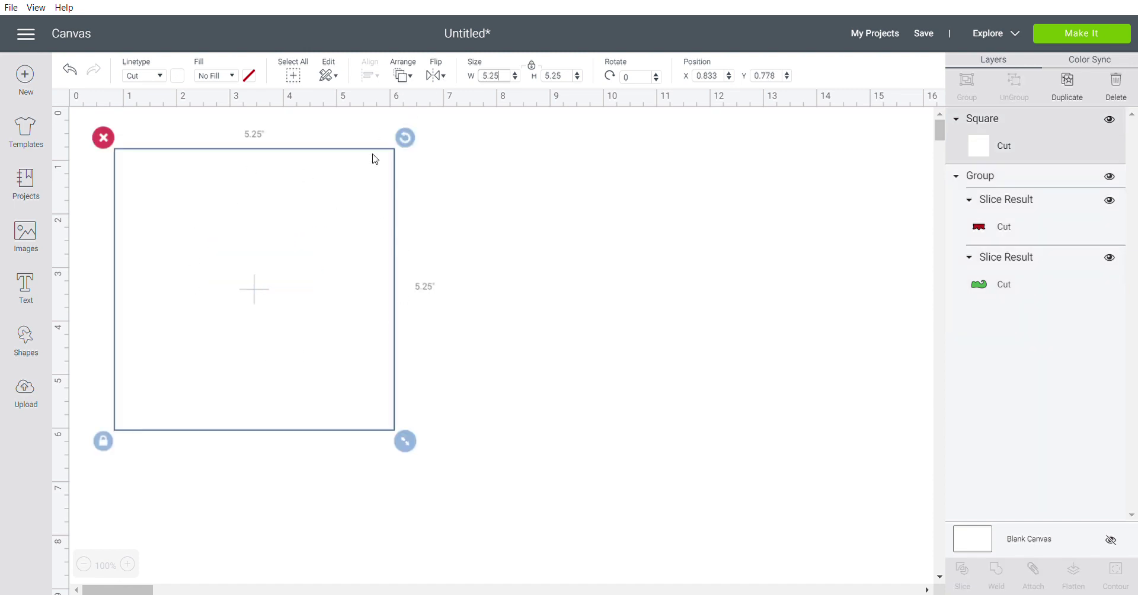
{"action": "left_click", "coordinate": [402, 71]}
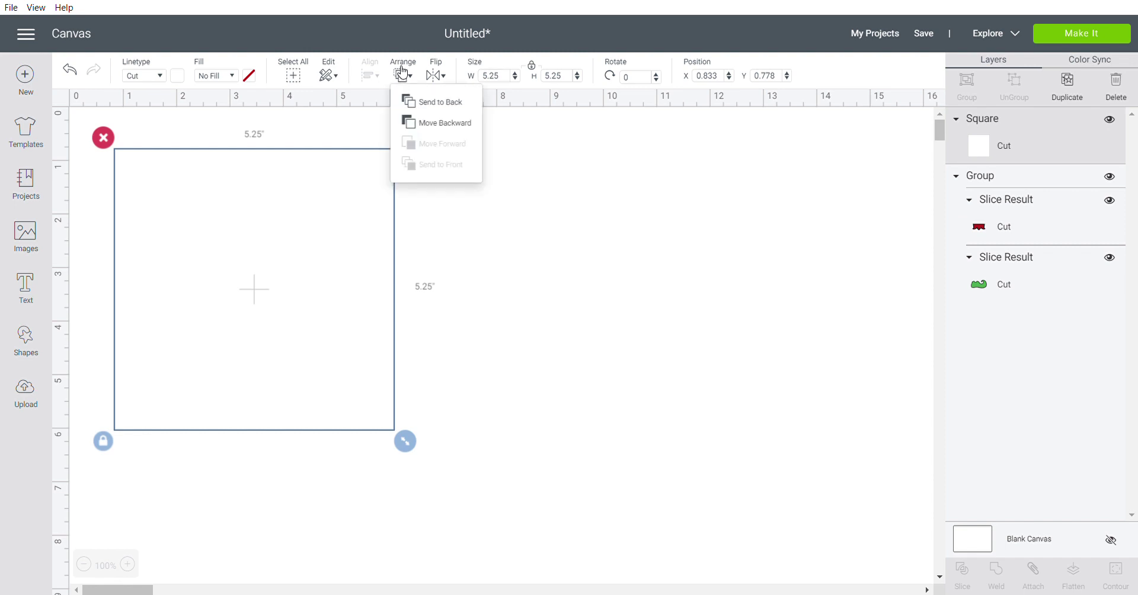
{"action": "left_click", "coordinate": [441, 102]}
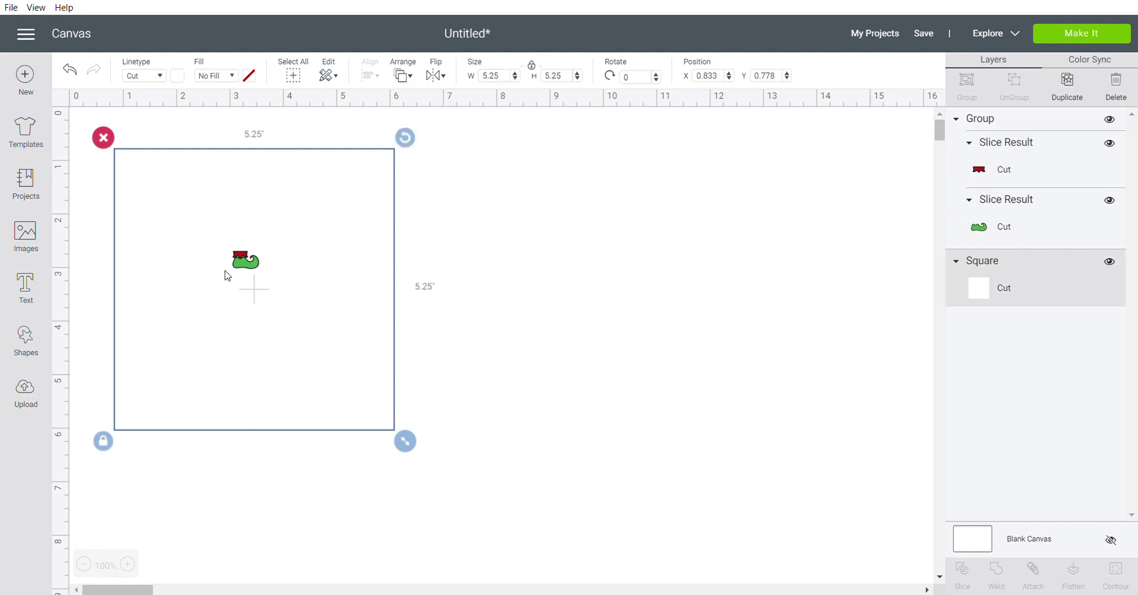
{"action": "left_click", "coordinate": [250, 261]}
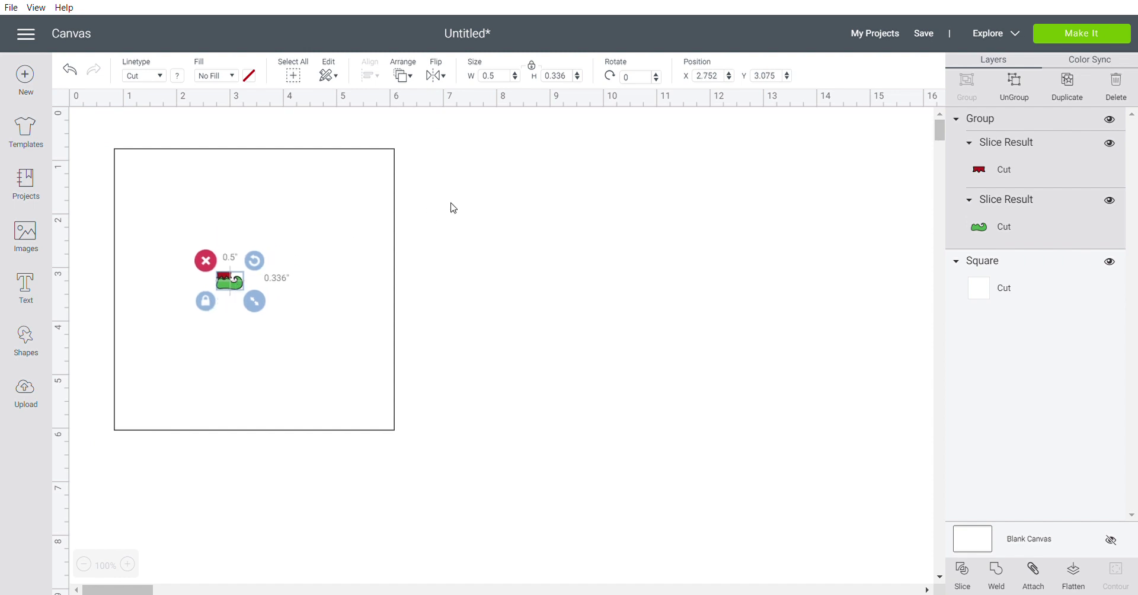
Duplicate the elf shoe, move the copy to the upper right, and make several more copies
{"action": "left_click", "coordinate": [1067, 83]}
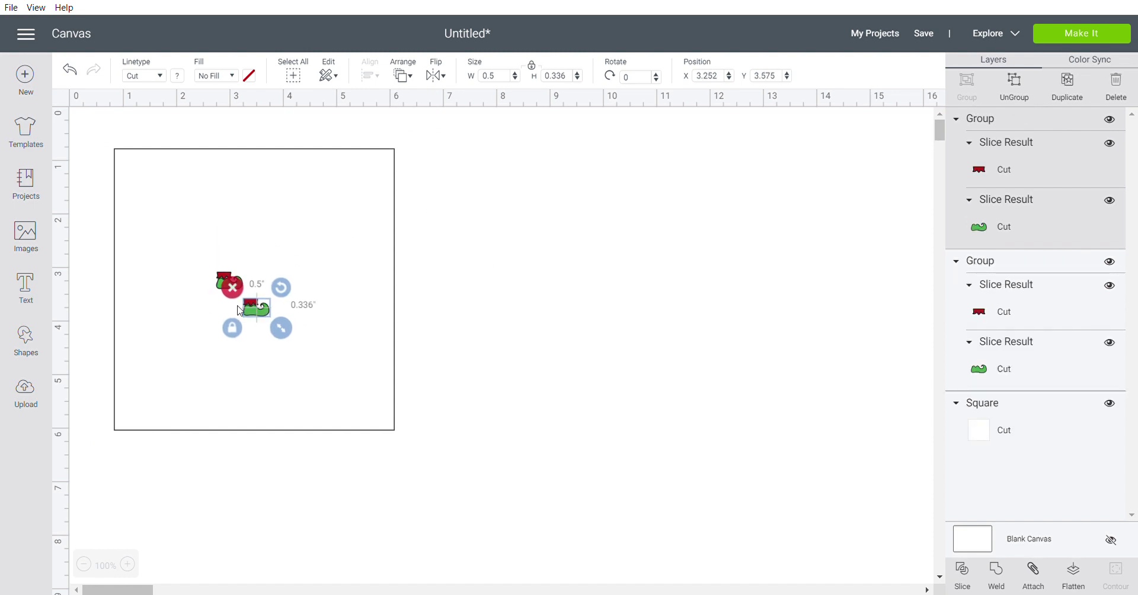
{"action": "left_click_drag", "start_coordinate": [240, 310], "coordinate": [435, 166]}
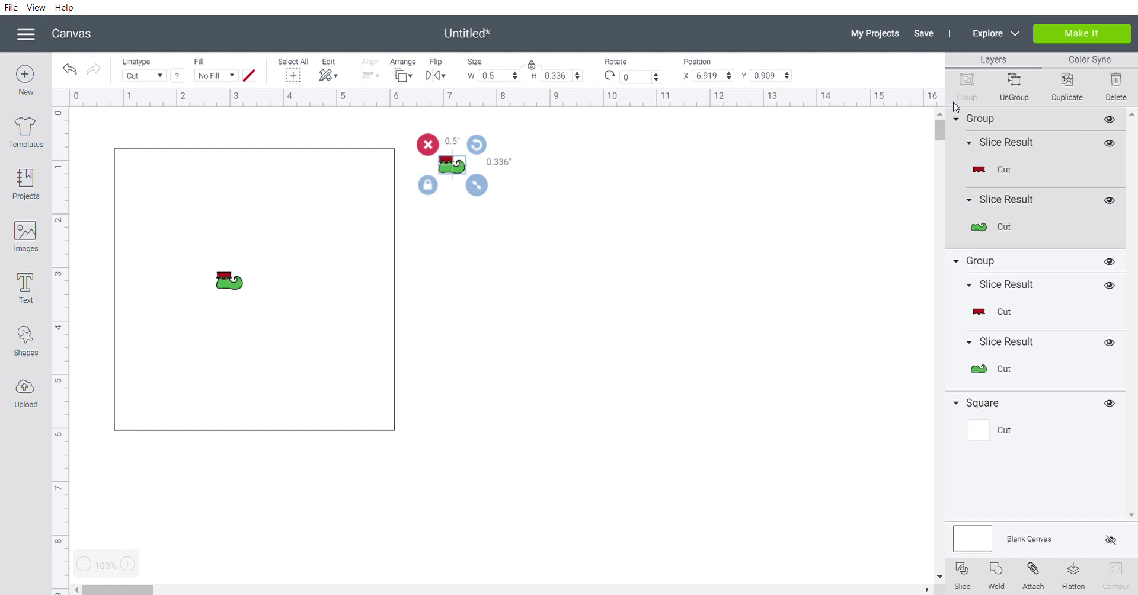
{"action": "left_click", "coordinate": [1067, 89]}
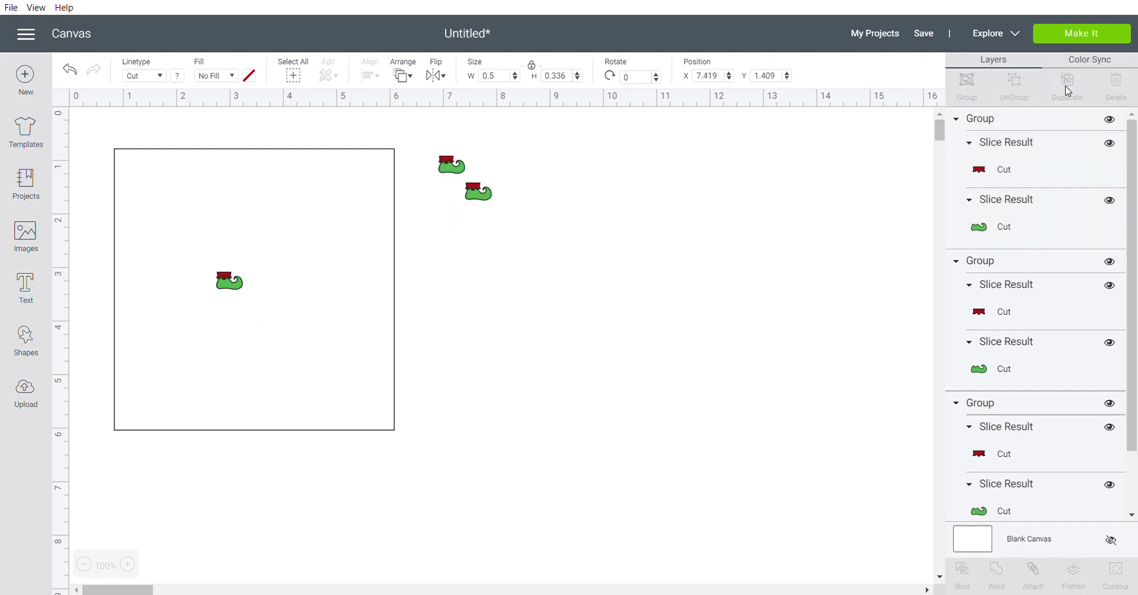
{"action": "left_click", "coordinate": [1067, 89]}
{"action": "left_click", "coordinate": [1066, 89]}
{"action": "left_click", "coordinate": [1066, 89]}
{"action": "left_click", "coordinate": [1067, 89]}
{"action": "left_click", "coordinate": [1067, 89]}
{"action": "left_click", "coordinate": [1066, 89]}
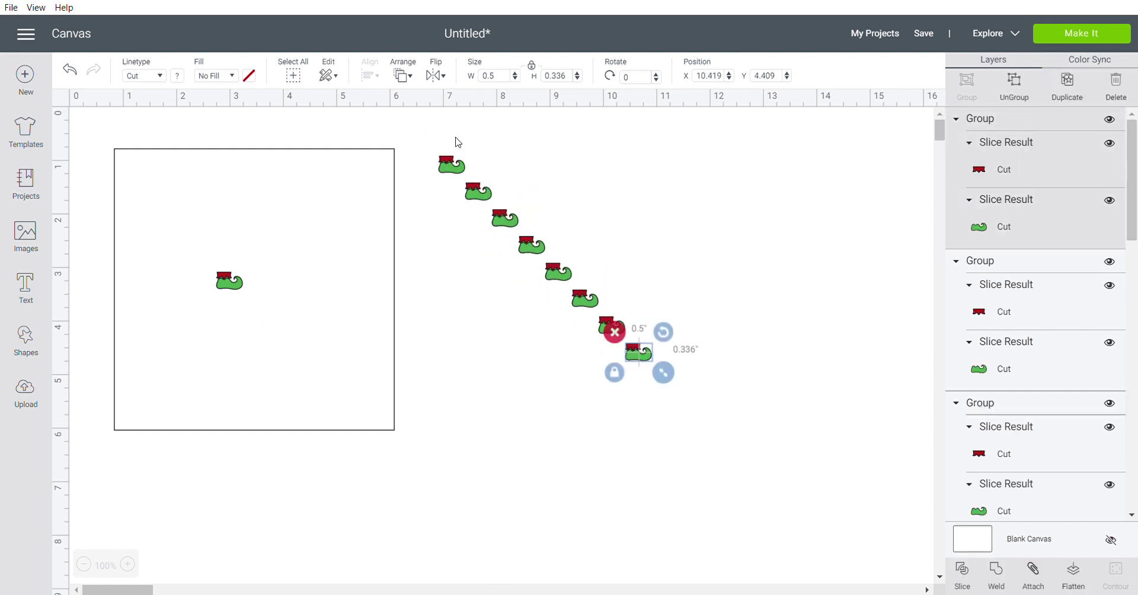
Flip one copy horizontally, move it right, and duplicate it into a second row
{"action": "left_click", "coordinate": [454, 166]}
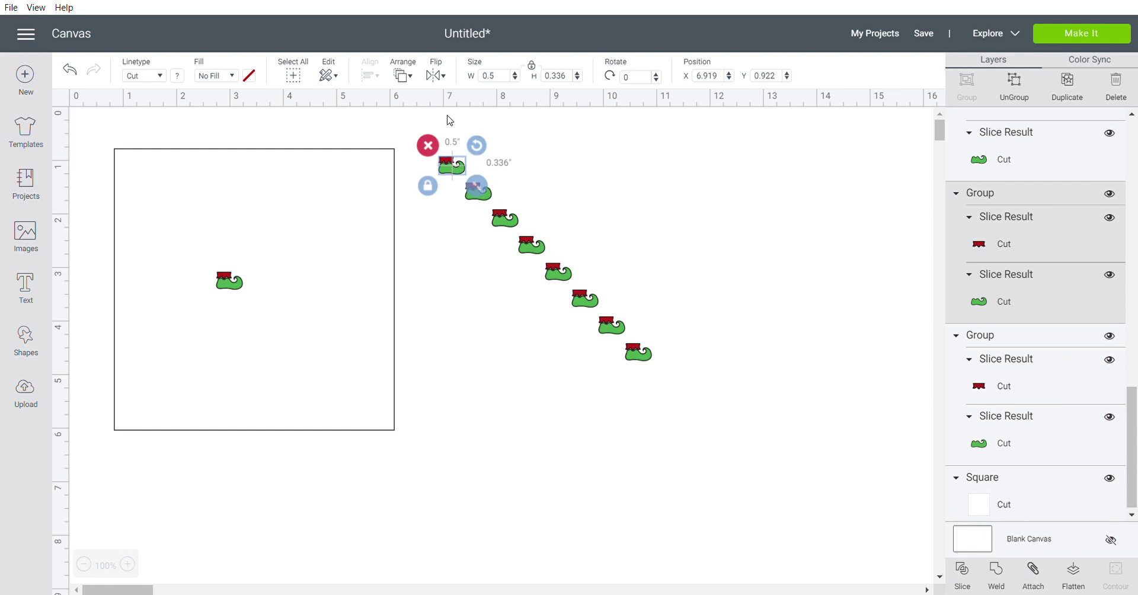
{"action": "left_click", "coordinate": [442, 77]}
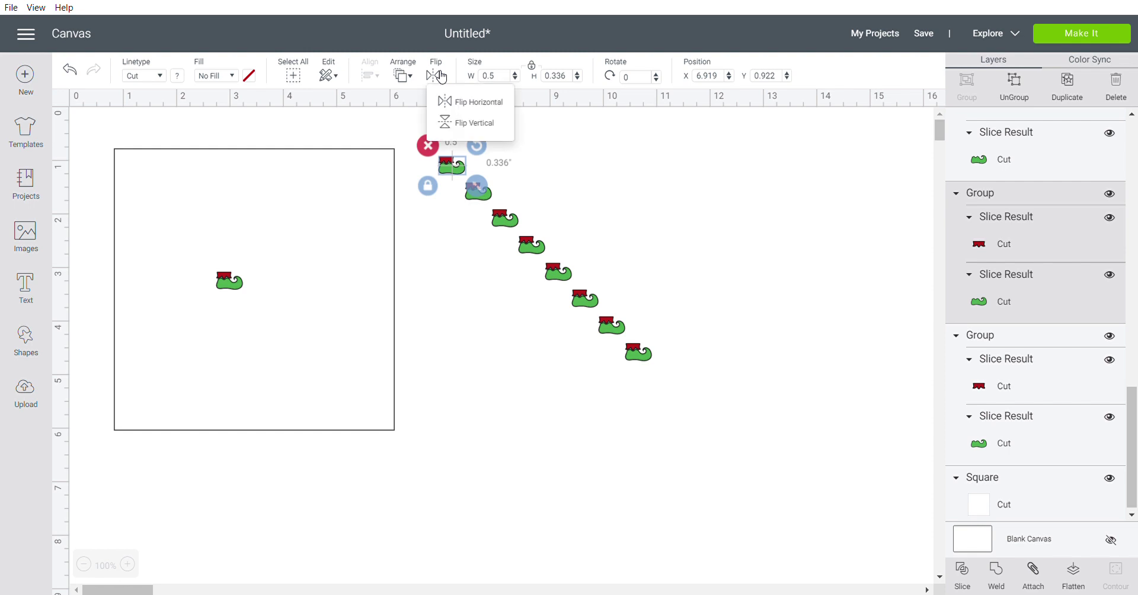
{"action": "left_click", "coordinate": [478, 102]}
{"action": "left_click_drag", "start_coordinate": [460, 172], "coordinate": [577, 186]}
{"action": "left_click", "coordinate": [1067, 96]}
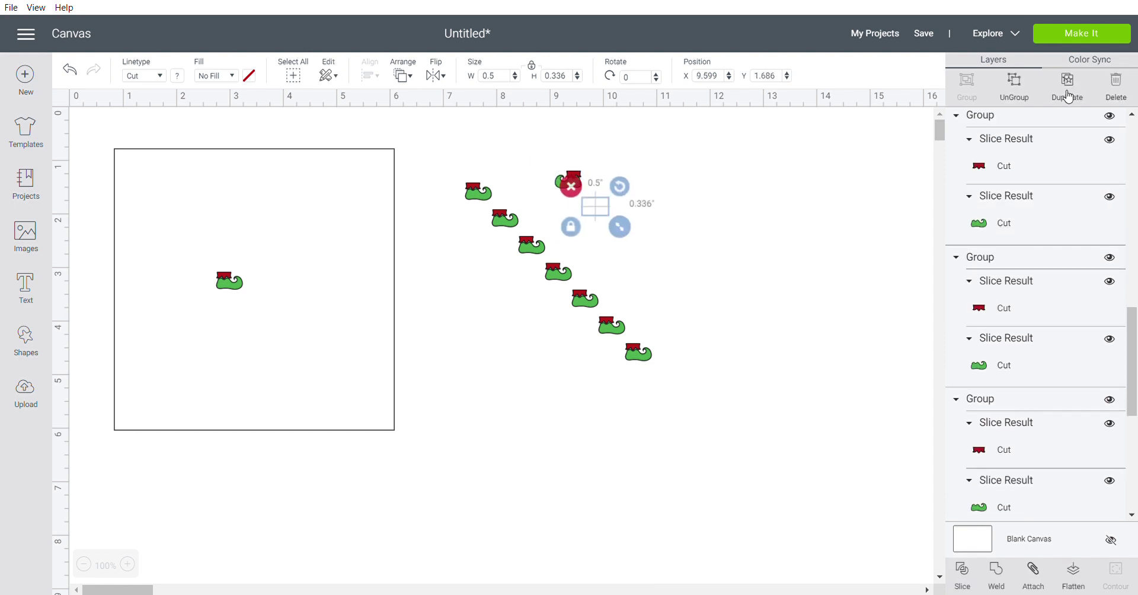
{"action": "left_click", "coordinate": [1067, 97]}
{"action": "left_click", "coordinate": [1067, 97]}
{"action": "left_click", "coordinate": [1067, 97]}
{"action": "left_click", "coordinate": [1067, 97]}
{"action": "left_click", "coordinate": [1067, 97]}
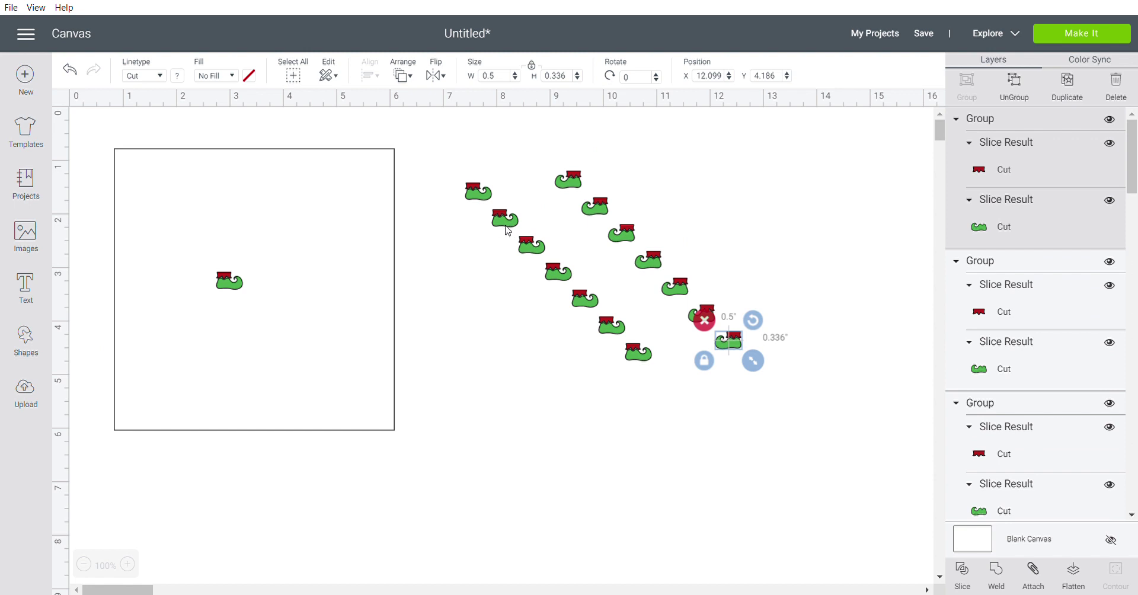
Drag the first eight elf-shoe copies into the white square, tilting some
{"action": "left_click_drag", "start_coordinate": [575, 186], "coordinate": [289, 231]}
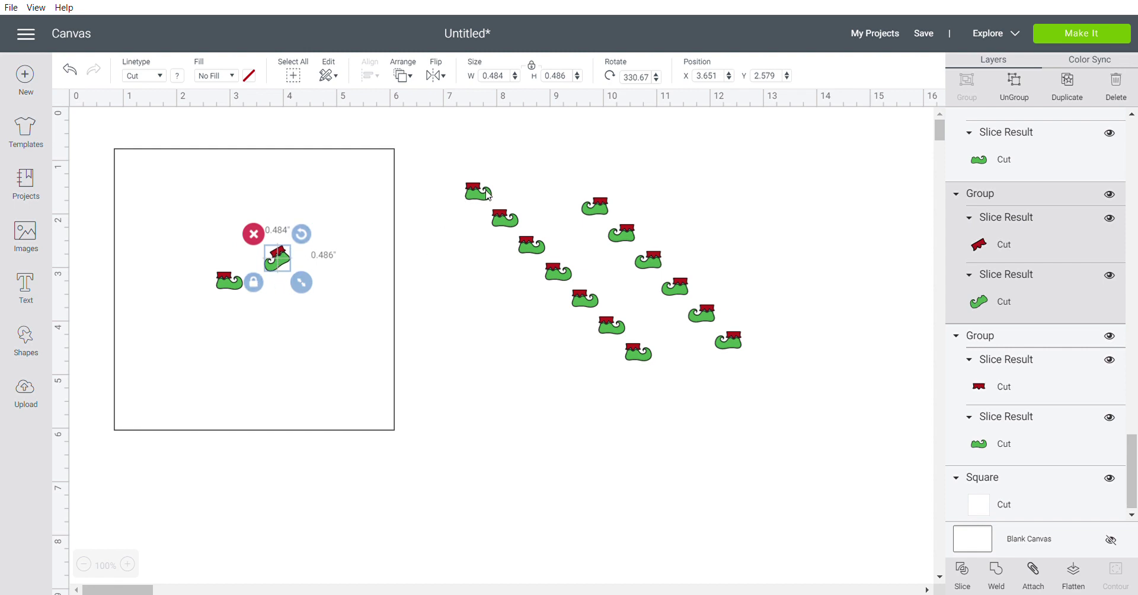
{"action": "left_click_drag", "start_coordinate": [485, 189], "coordinate": [265, 270]}
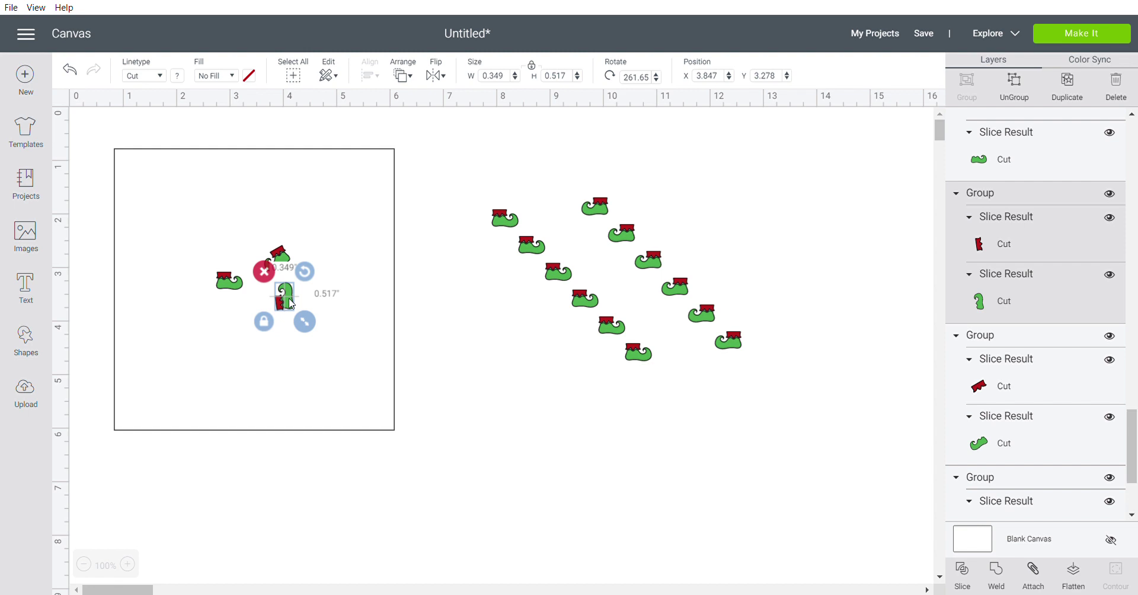
{"action": "left_click_drag", "start_coordinate": [291, 304], "coordinate": [276, 310]}
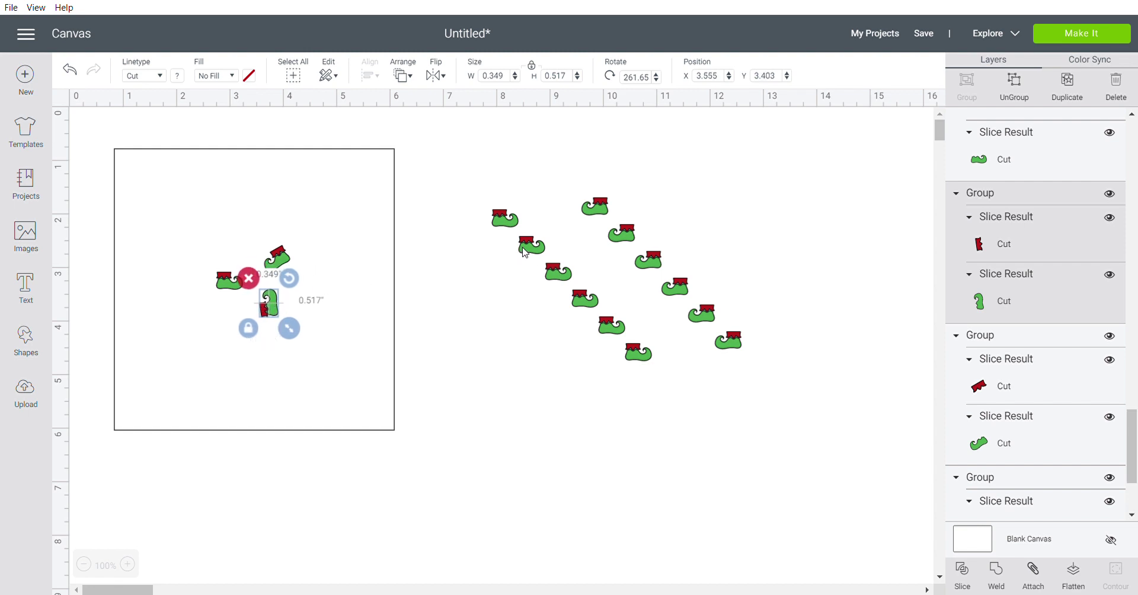
{"action": "left_click_drag", "start_coordinate": [525, 252], "coordinate": [242, 251]}
{"action": "left_click_drag", "start_coordinate": [501, 219], "coordinate": [200, 330]}
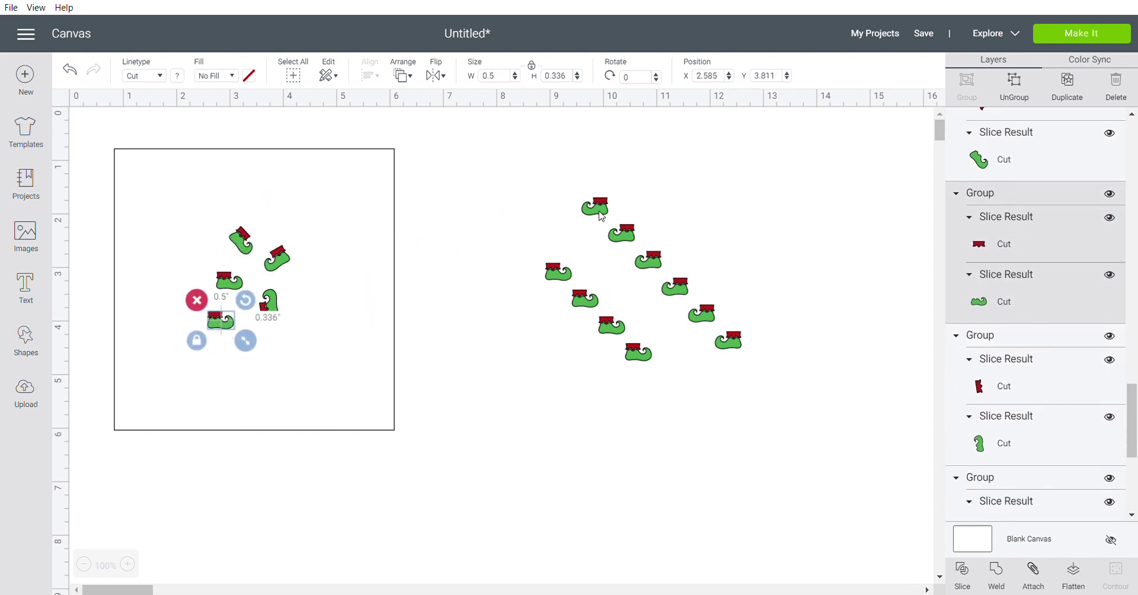
{"action": "left_click_drag", "start_coordinate": [601, 216], "coordinate": [320, 298]}
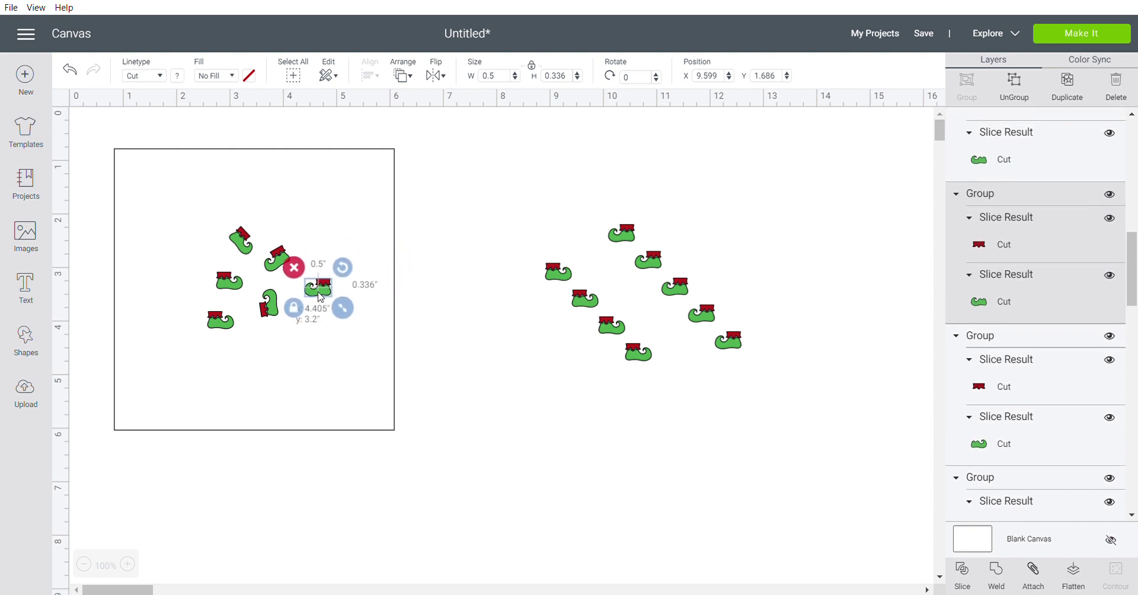
{"action": "left_click_drag", "start_coordinate": [548, 280], "coordinate": [187, 259]}
{"action": "left_click_drag", "start_coordinate": [636, 244], "coordinate": [334, 259]}
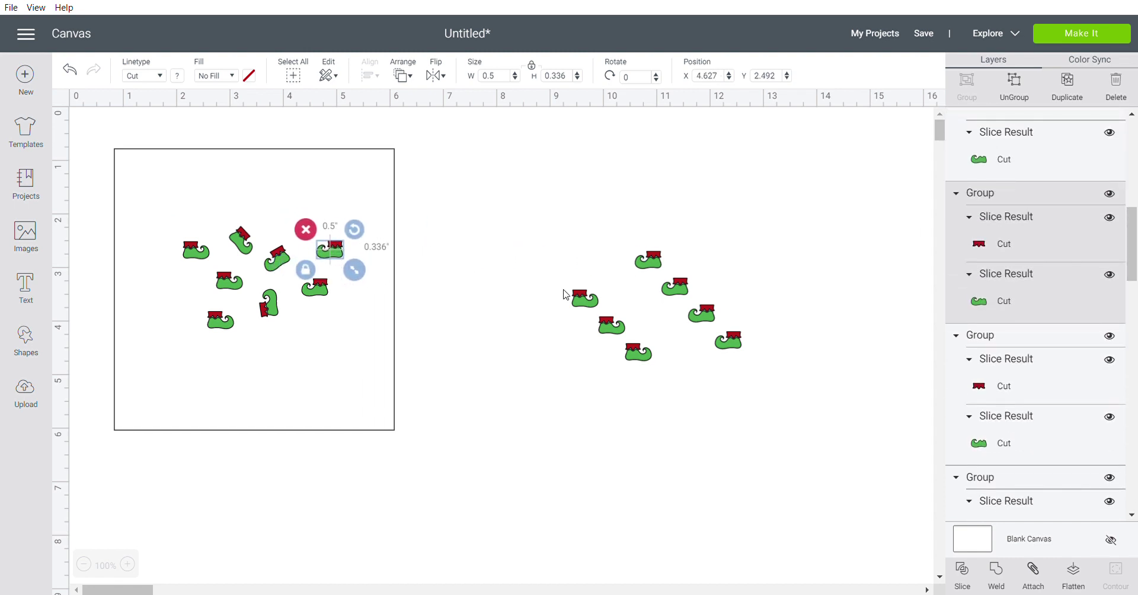
Place the remaining shoes around the square, rotating one to about 232.25°
{"action": "left_click_drag", "start_coordinate": [579, 304], "coordinate": [191, 237]}
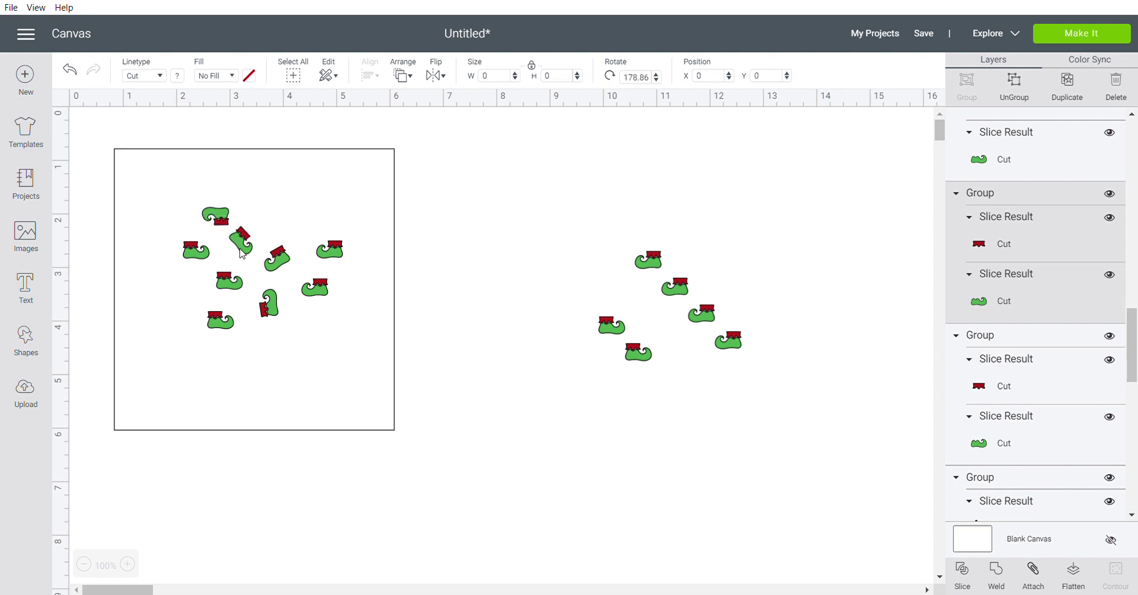
{"action": "left_click_drag", "start_coordinate": [651, 267], "coordinate": [294, 224]}
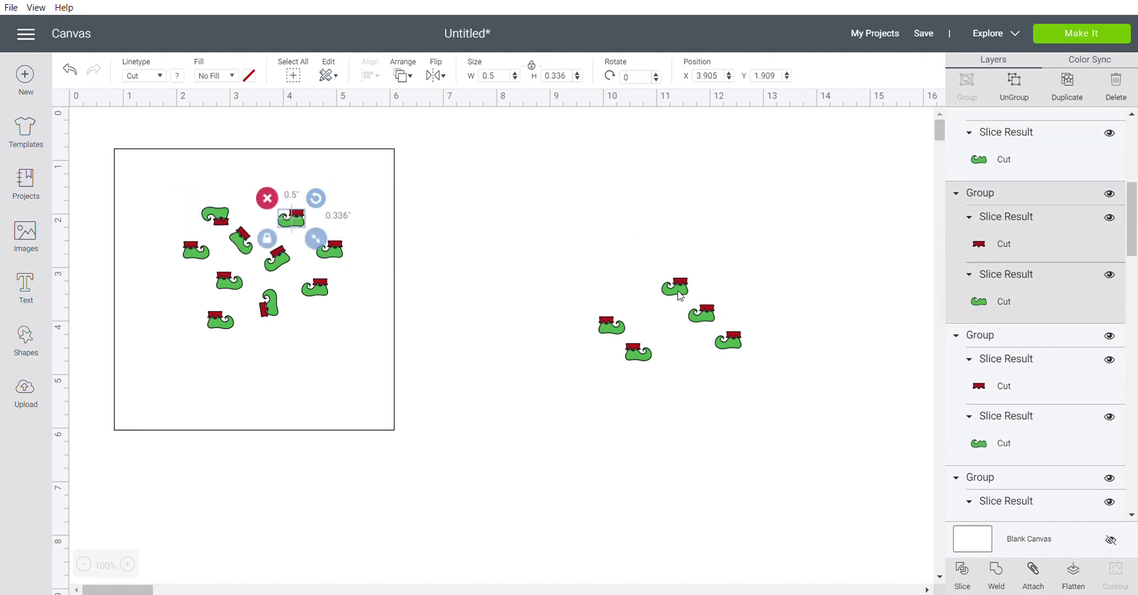
{"action": "left_click_drag", "start_coordinate": [680, 296], "coordinate": [349, 213]}
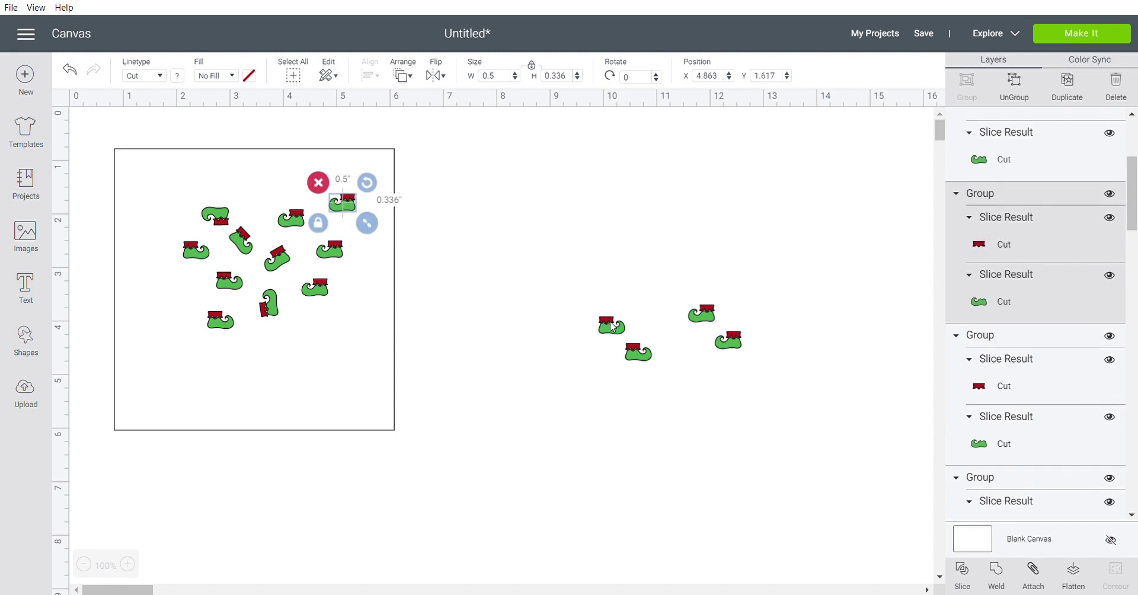
{"action": "left_click_drag", "start_coordinate": [613, 327], "coordinate": [140, 320]}
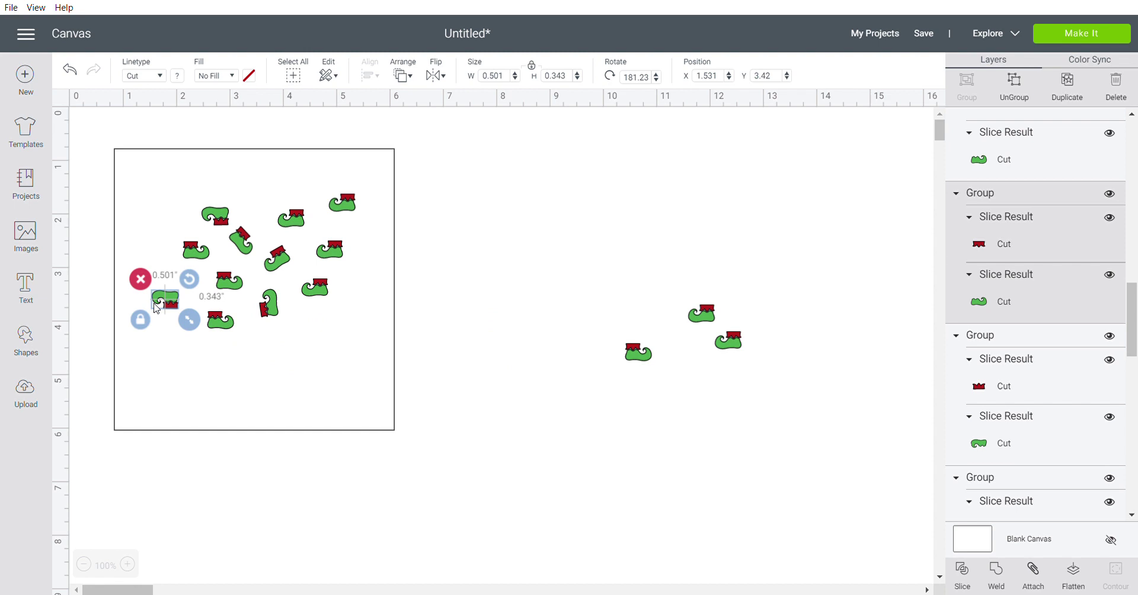
{"action": "mouse_move", "coordinate": [190, 278]}
{"action": "left_mouse_down"}
{"action": "mouse_move", "coordinate": [196, 304]}
{"action": "mouse_move", "coordinate": [188, 284]}
{"action": "left_mouse_up"}
{"action": "left_click_drag", "start_coordinate": [635, 356], "coordinate": [175, 334]}
{"action": "left_click_drag", "start_coordinate": [728, 341], "coordinate": [266, 349]}
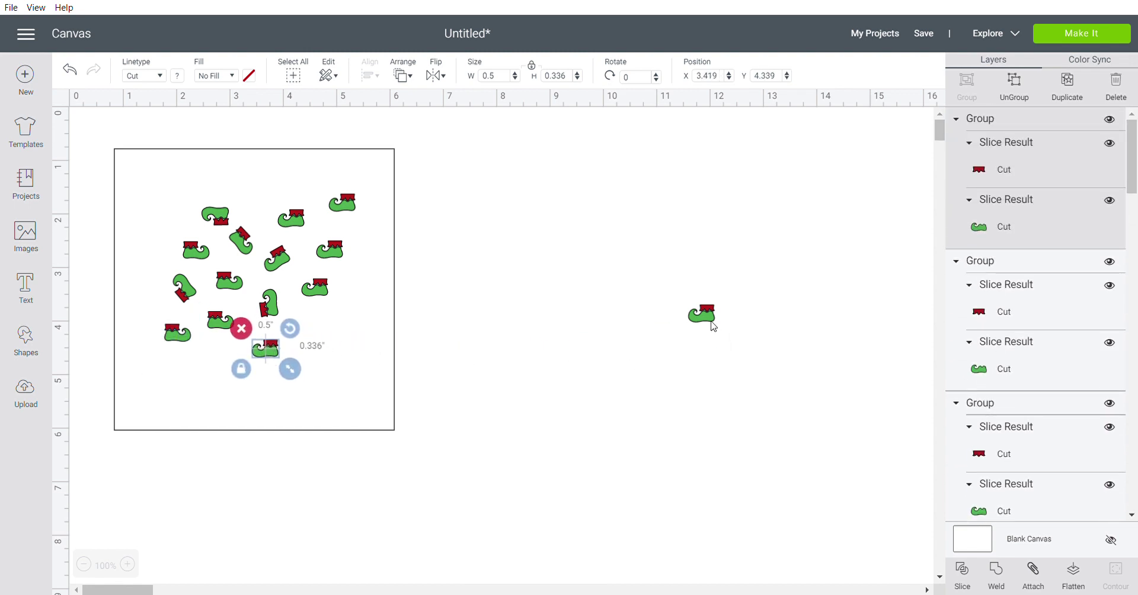
{"action": "left_click_drag", "start_coordinate": [713, 326], "coordinate": [322, 327]}
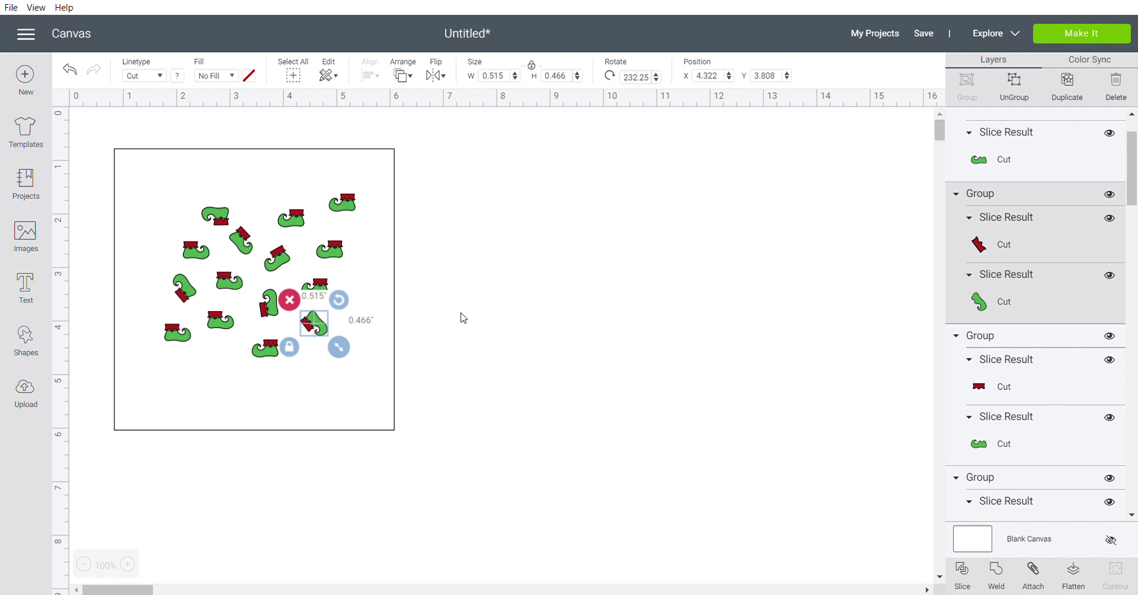
{"action": "left_click", "coordinate": [489, 369]}
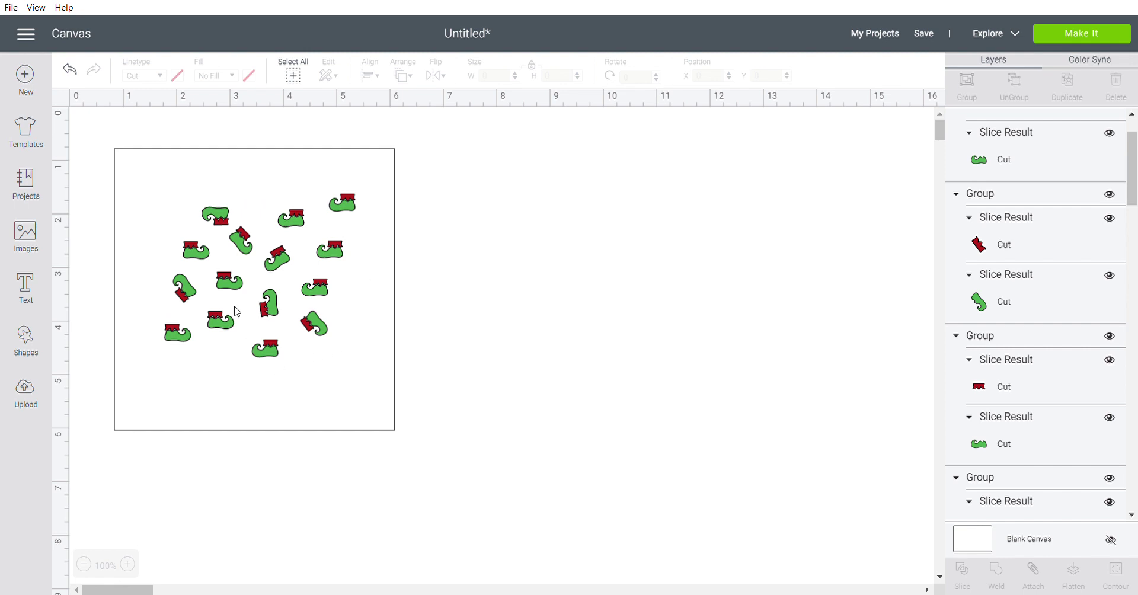
Move the square right, group the fifteen shoes into a 3.583 × 3.058 in group, and place it inside
{"action": "left_click_drag", "start_coordinate": [156, 180], "coordinate": [531, 178]}
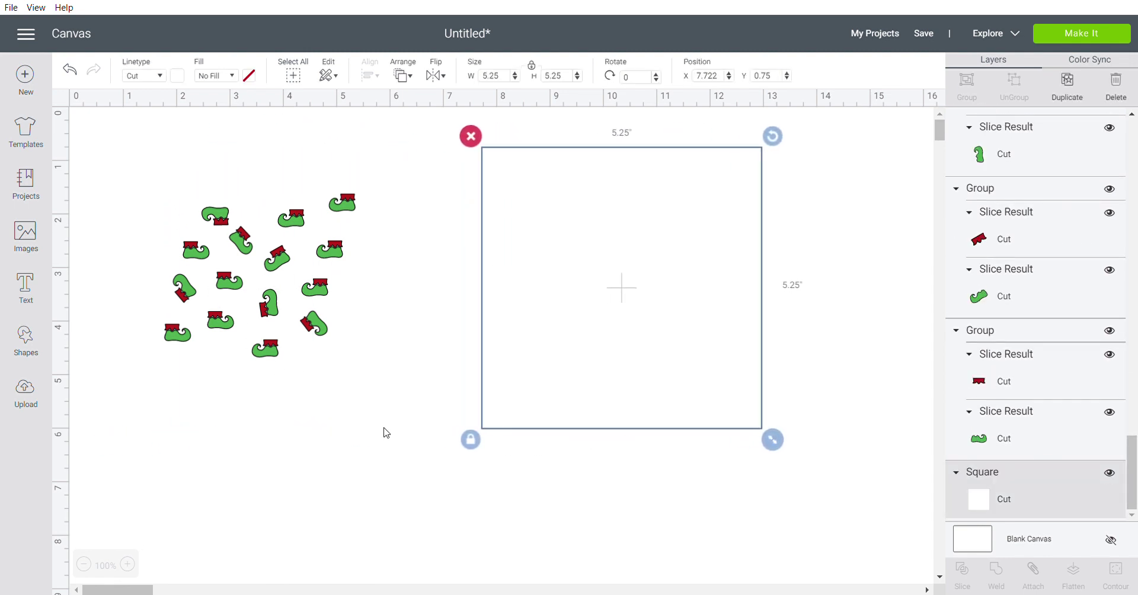
{"action": "left_click_drag", "start_coordinate": [385, 430], "coordinate": [103, 138]}
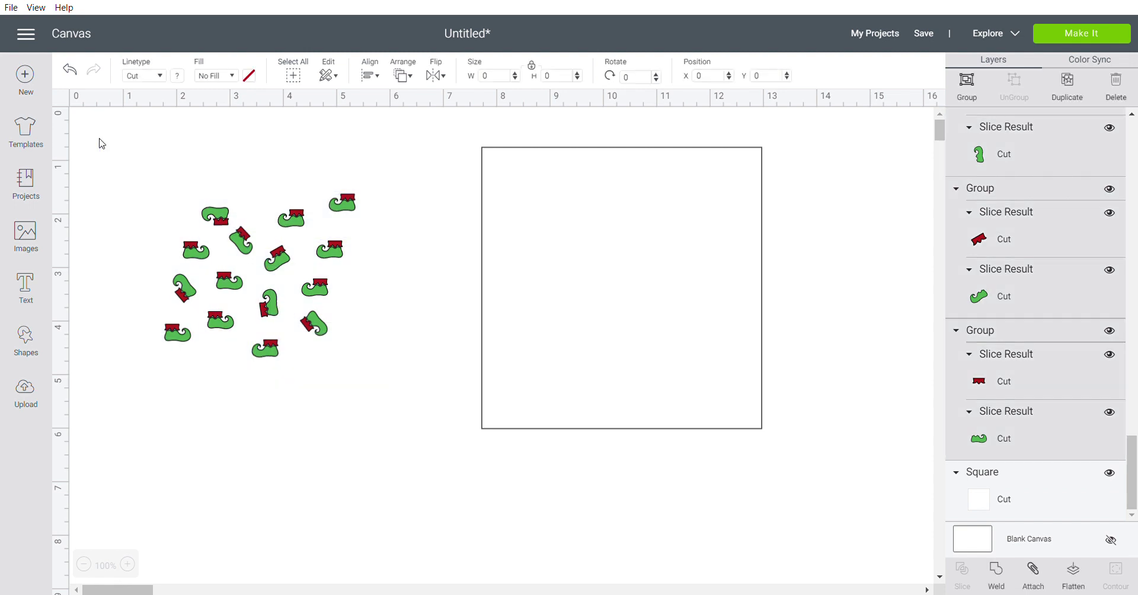
{"action": "left_click", "coordinate": [969, 87]}
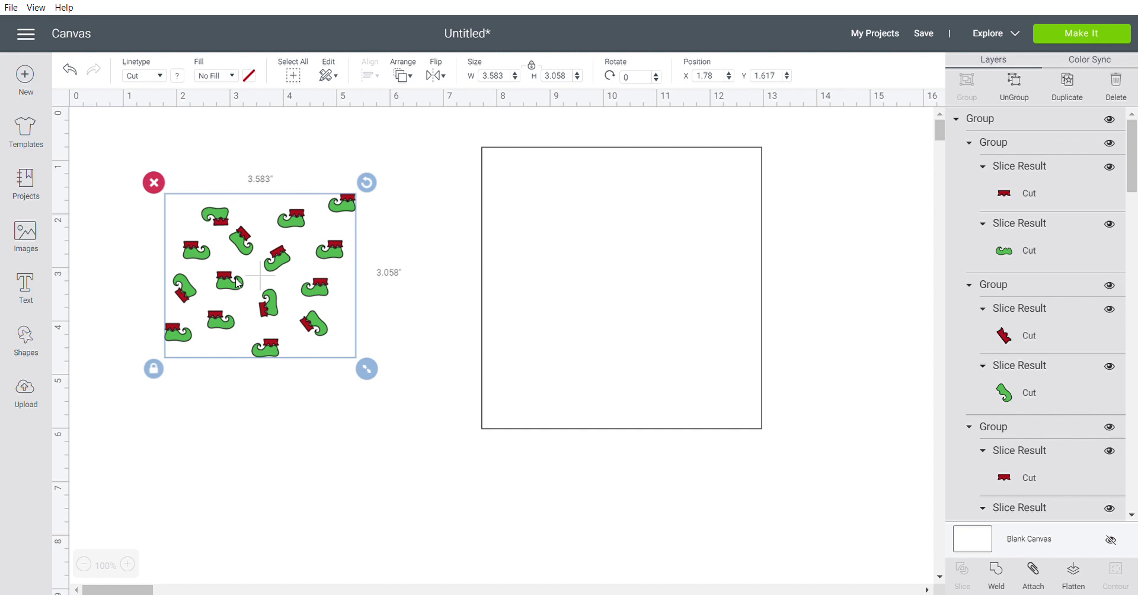
{"action": "left_click_drag", "start_coordinate": [239, 284], "coordinate": [599, 288]}
{"action": "left_click", "coordinate": [604, 166]}
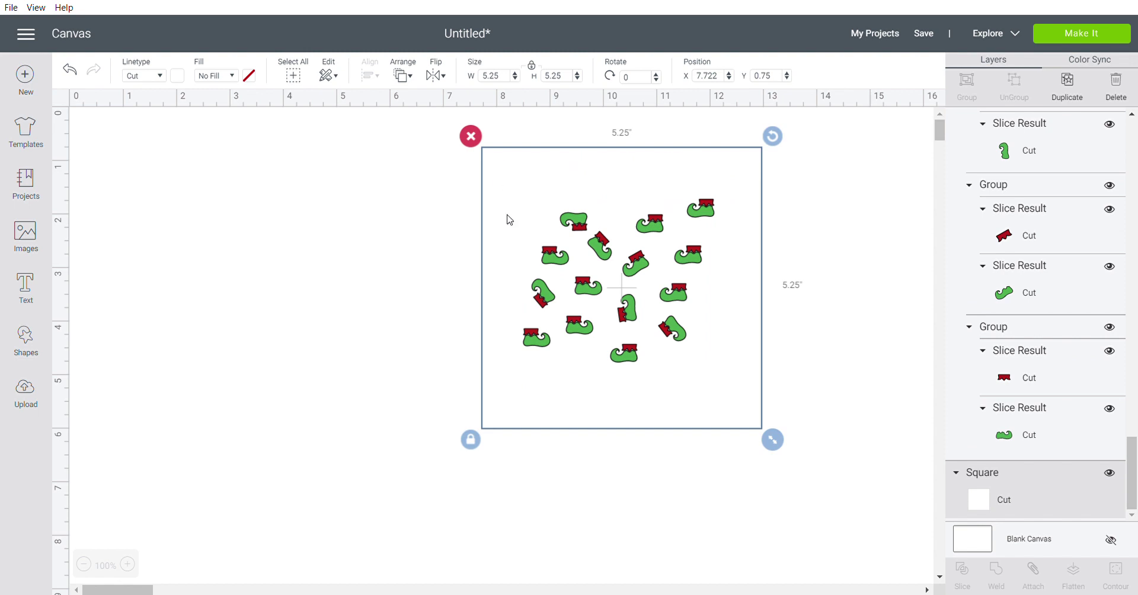
Resize the square to 5.5 in and centre the shoe group within it
{"action": "left_click", "coordinate": [498, 77]}
{"action": "key", "text": "Return"}
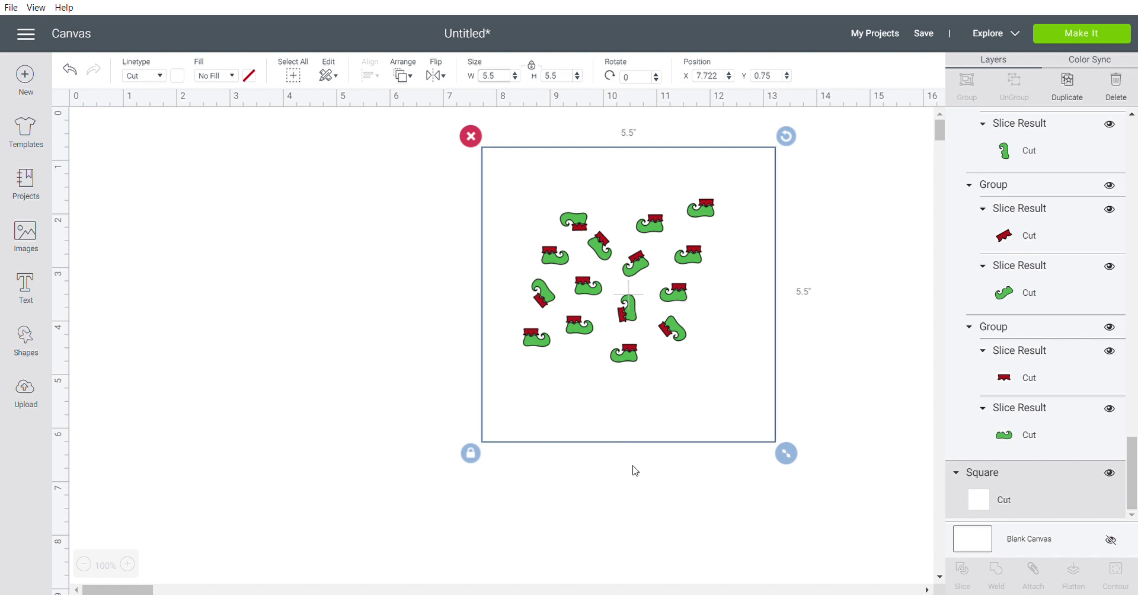
{"action": "left_click_drag", "start_coordinate": [663, 511], "coordinate": [630, 194]}
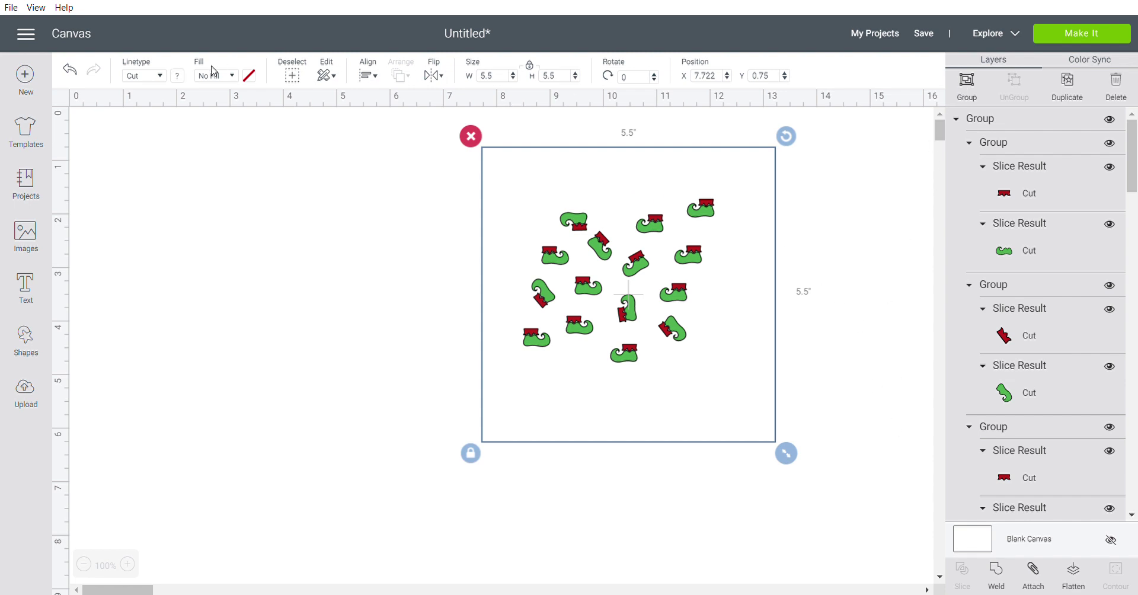
{"action": "left_click", "coordinate": [368, 75]}
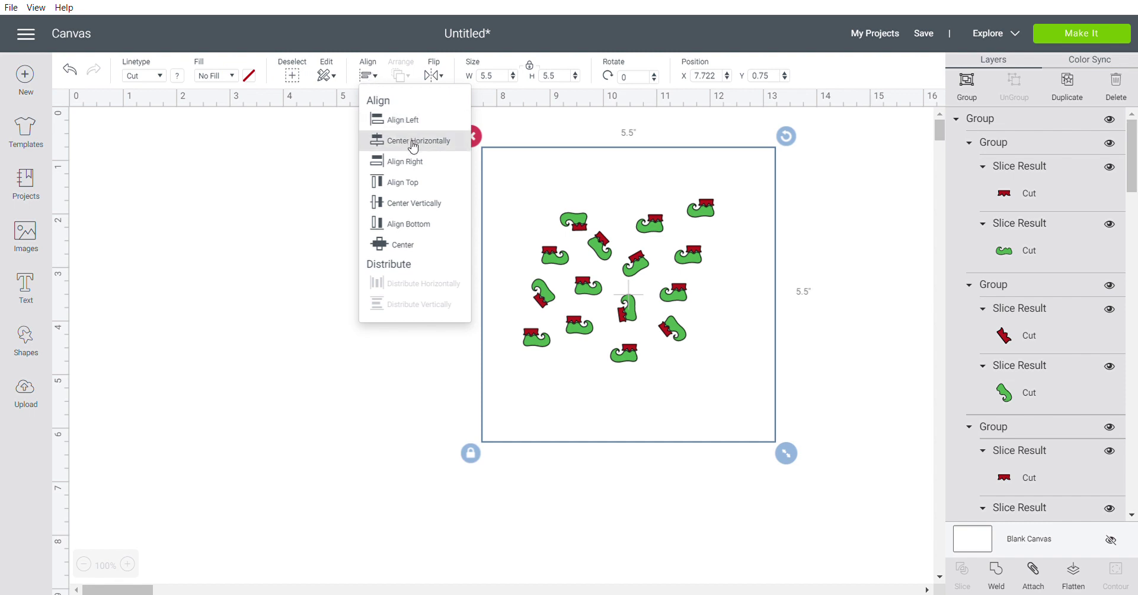
{"action": "left_click", "coordinate": [401, 253]}
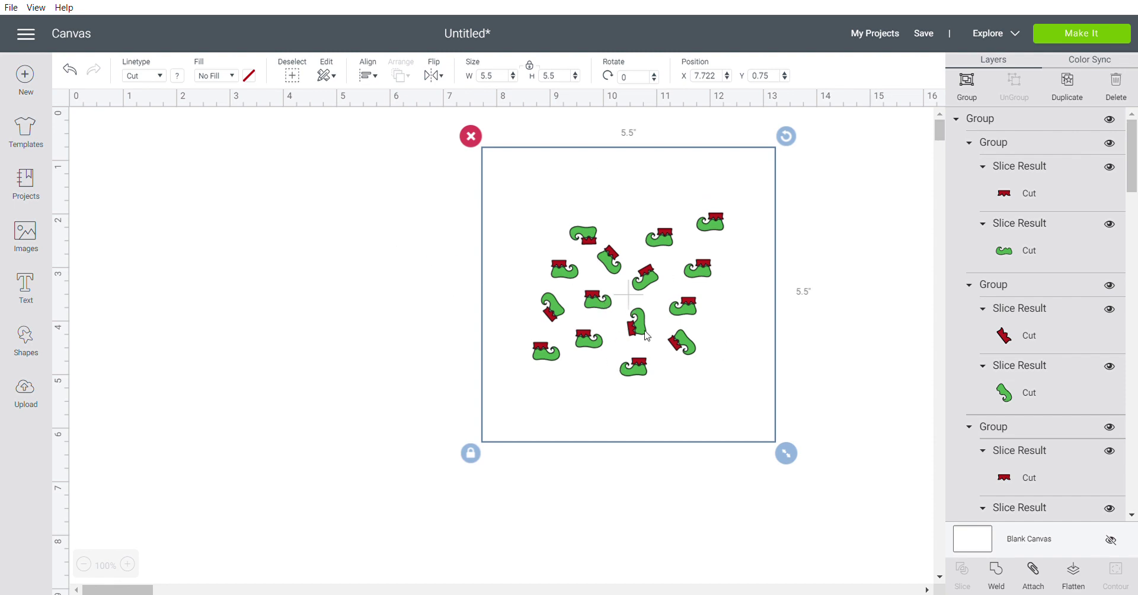
{"action": "left_click", "coordinate": [637, 495]}
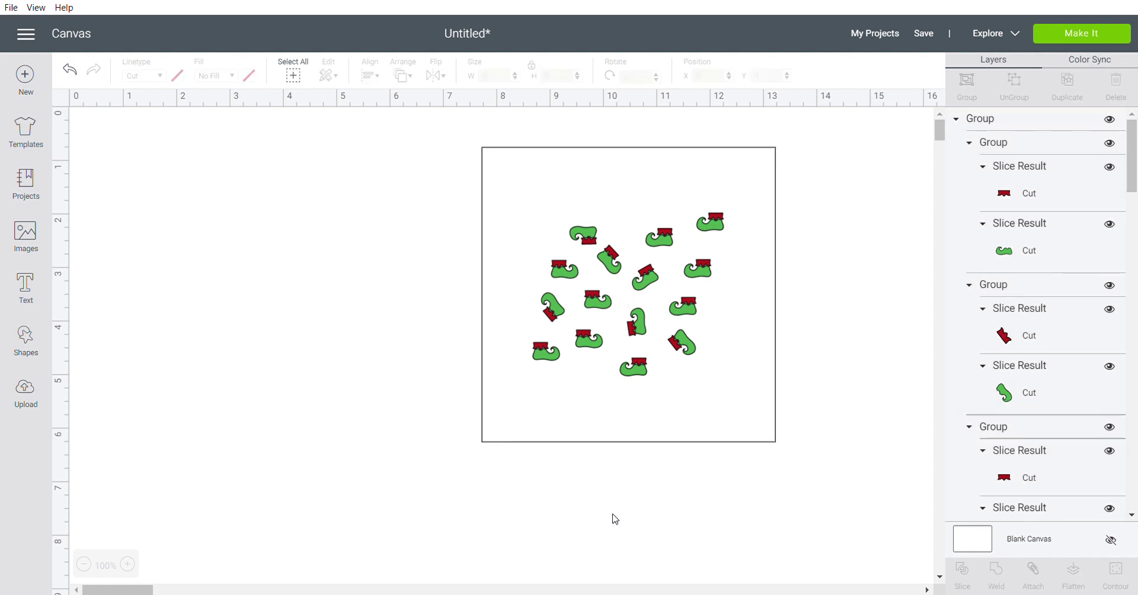
Group the square with the shoes and move the combined group to the left
{"action": "left_click_drag", "start_coordinate": [616, 519], "coordinate": [584, 149]}
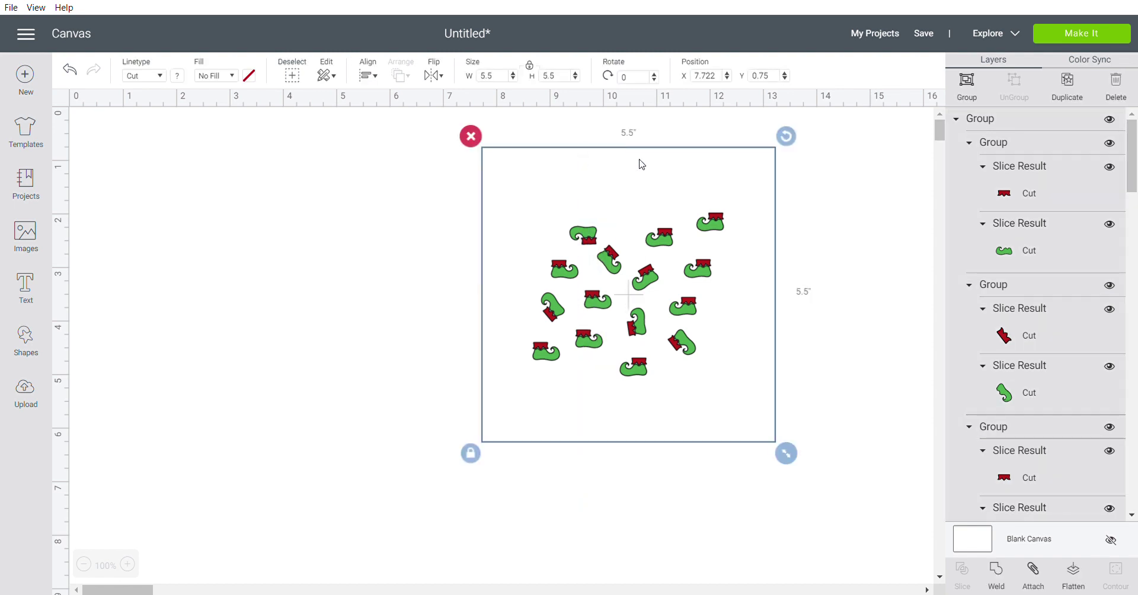
{"action": "left_click", "coordinate": [970, 87]}
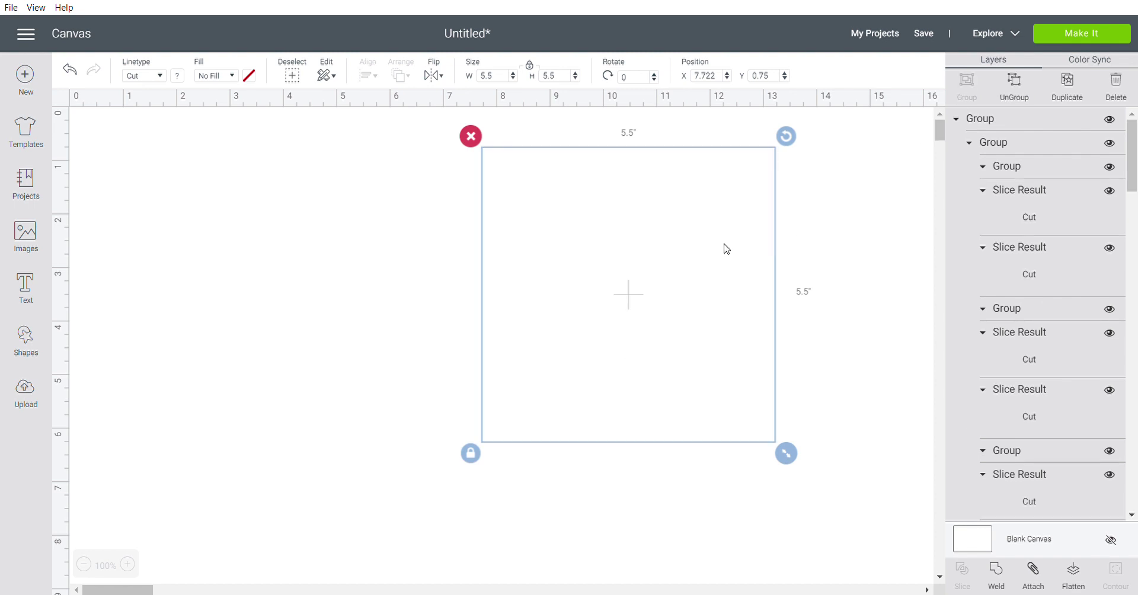
{"action": "left_click_drag", "start_coordinate": [646, 302], "coordinate": [254, 273]}
{"action": "left_click", "coordinate": [511, 355]}
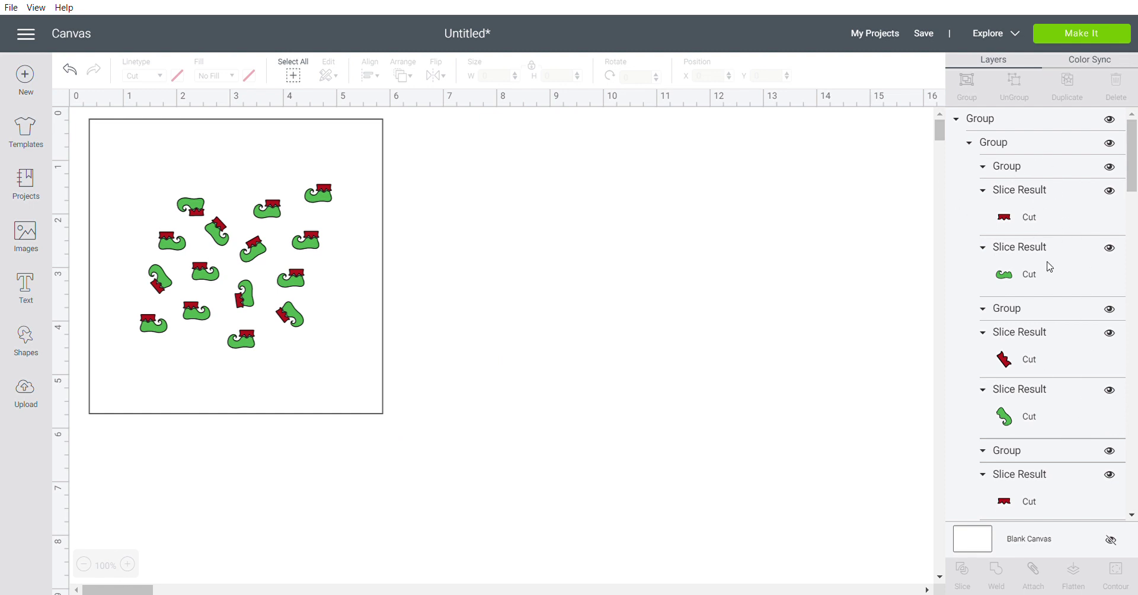
{"action": "left_click", "coordinate": [261, 236]}
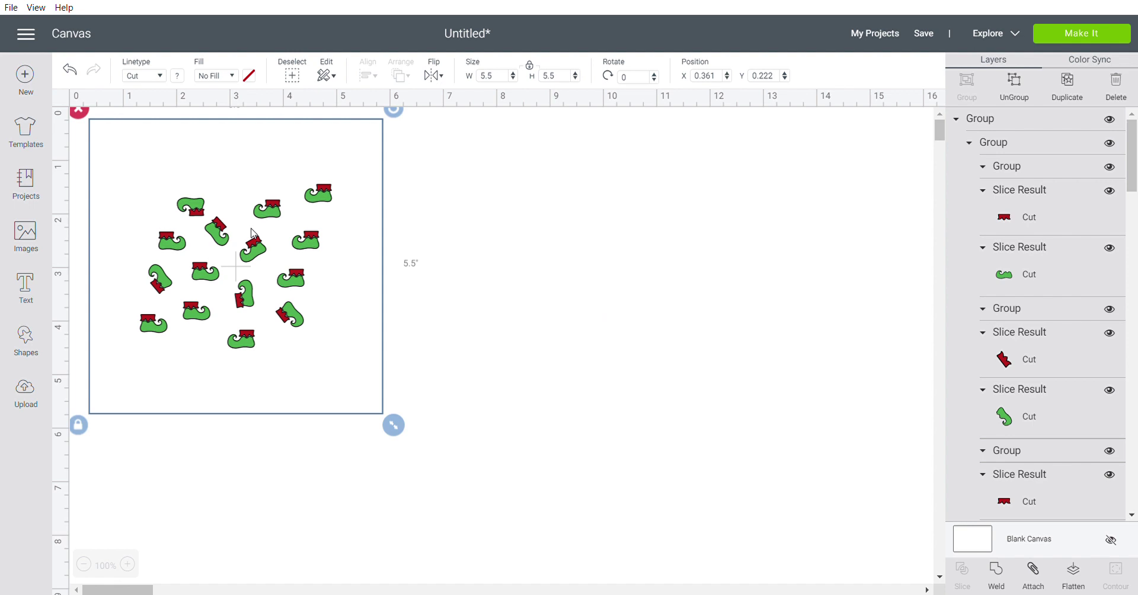
{"action": "left_click", "coordinate": [530, 273]}
Multi-select the first red cuff Slice Result rows in the Layers panel
{"action": "left_click", "coordinate": [1032, 224]}
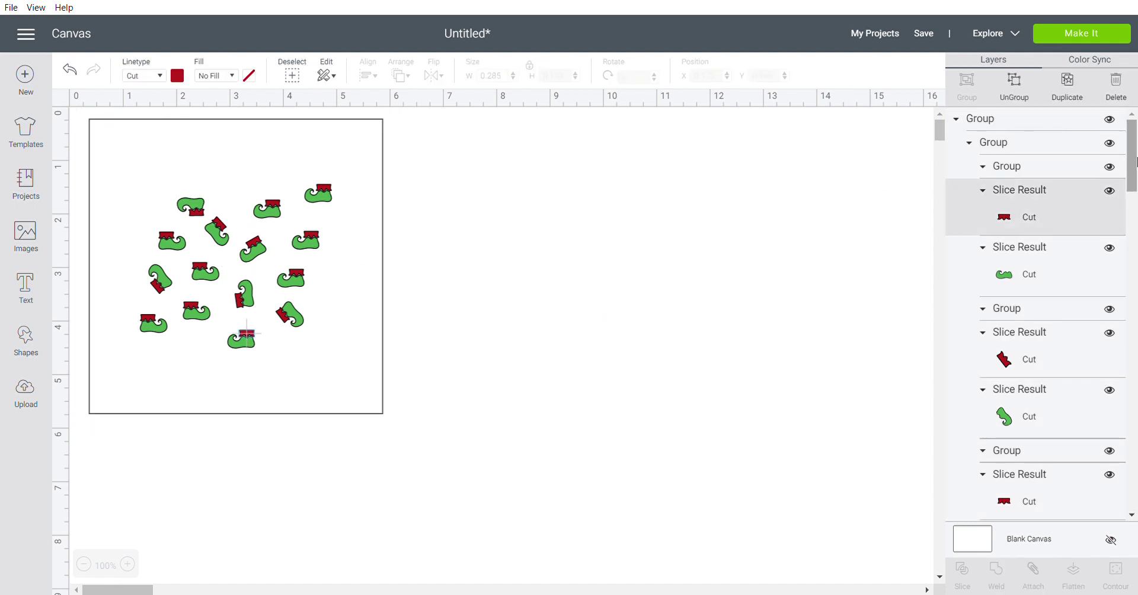
{"action": "left_click_drag", "start_coordinate": [1134, 173], "coordinate": [1134, 196]}
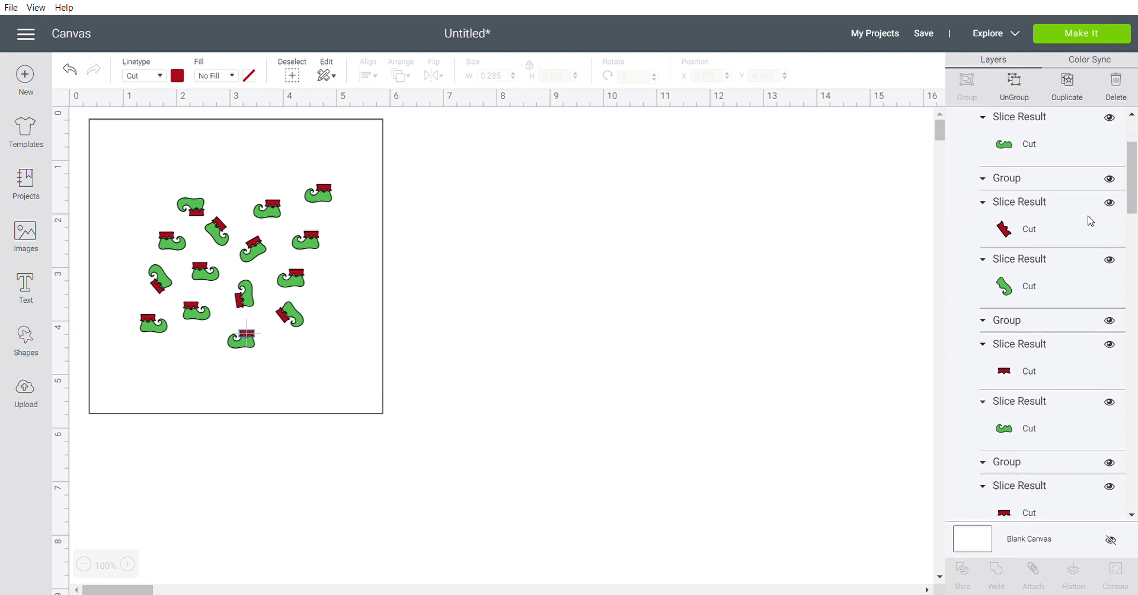
{"action": "left_click", "coordinate": [1061, 231]}
{"action": "left_click", "coordinate": [1063, 377], "text": "shift"}
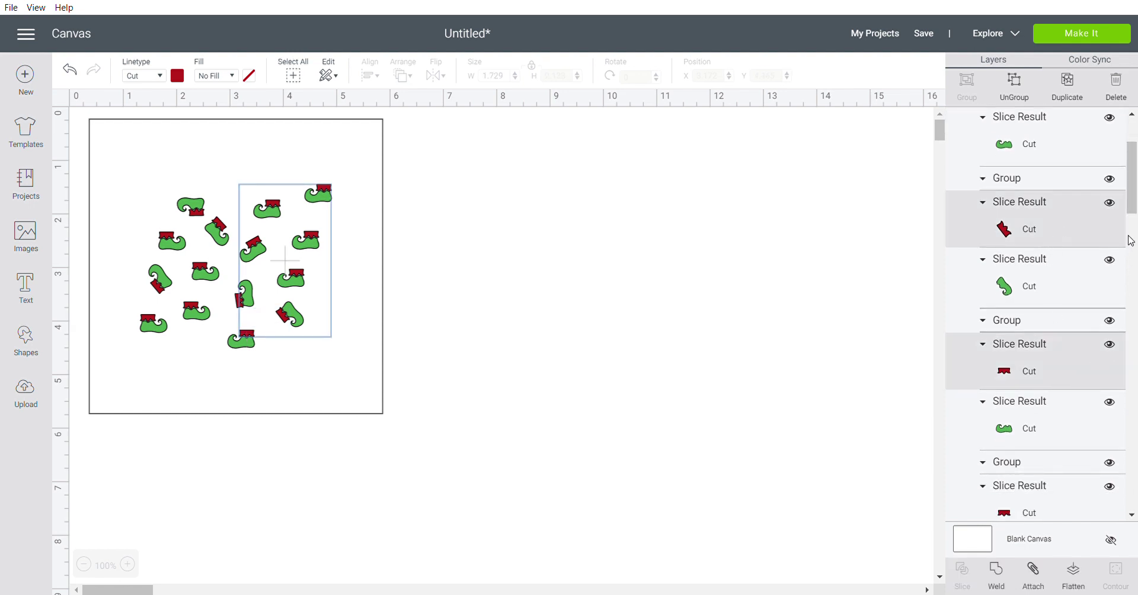
{"action": "scroll", "coordinate": [1019, 273], "scroll_direction": "down", "scroll_amount": 4}
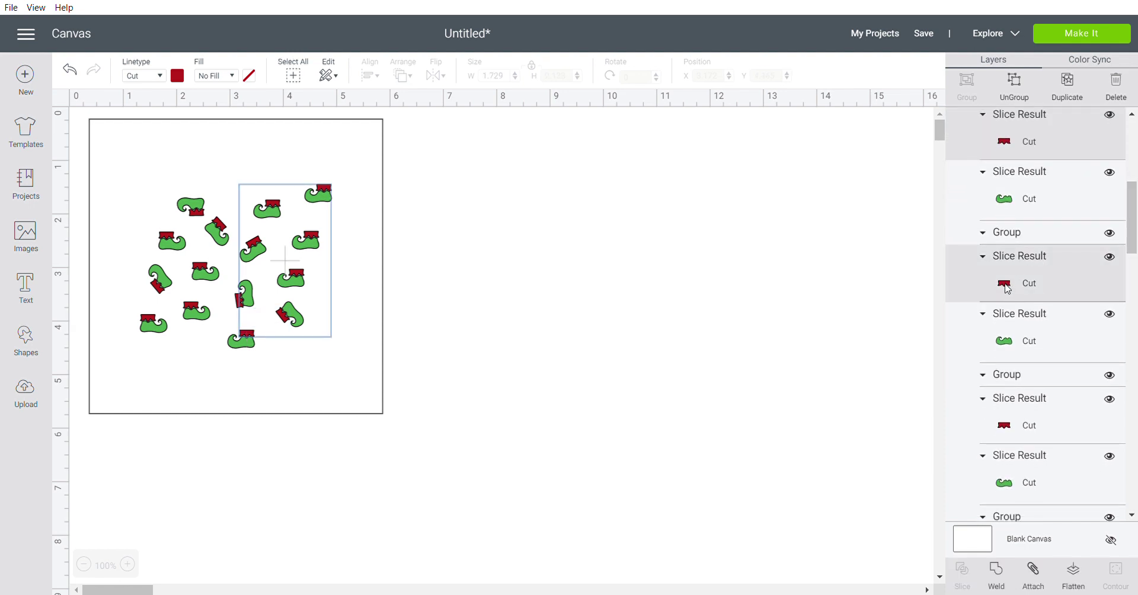
{"action": "left_click", "coordinate": [1004, 342], "text": "shift"}
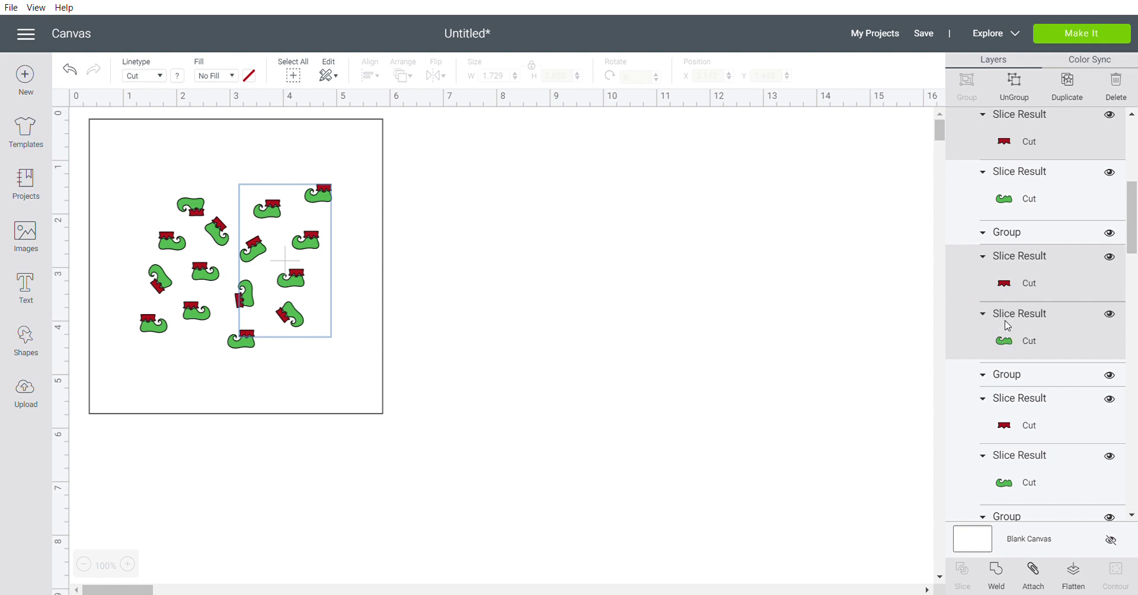
{"action": "left_click", "coordinate": [998, 403], "text": "shift"}
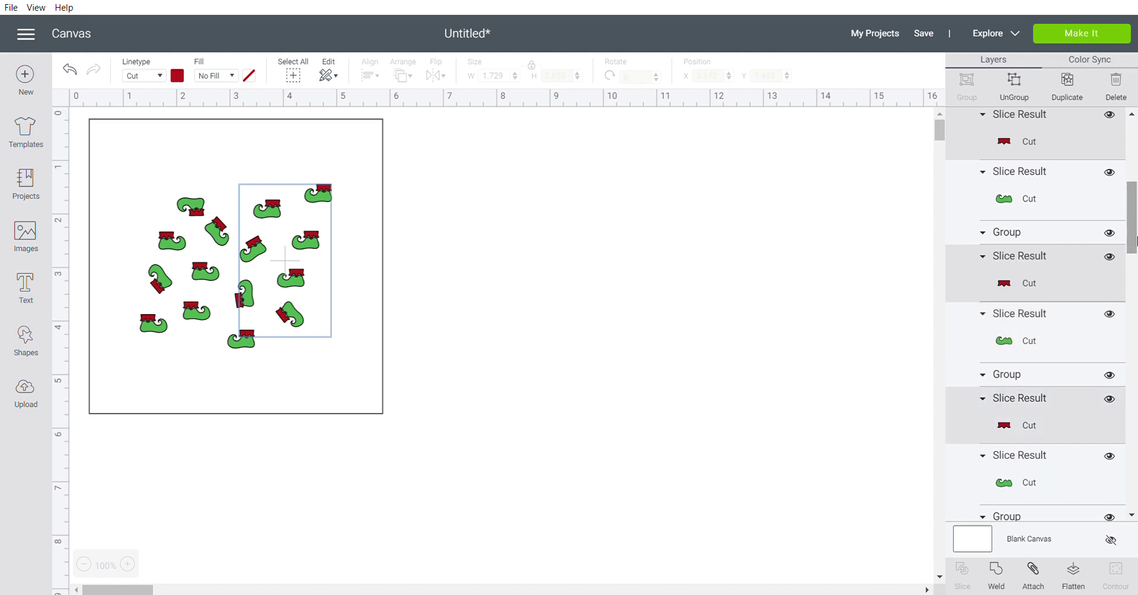
{"action": "left_click_drag", "start_coordinate": [1134, 227], "coordinate": [1134, 399]}
Add the remaining red cuff rows until every cuff piece is selected
{"action": "left_click", "coordinate": [1036, 249], "text": "shift"}
{"action": "left_click", "coordinate": [1029, 377], "text": "shift"}
{"action": "left_click", "coordinate": [1044, 171], "text": "shift"}
{"action": "left_click", "coordinate": [1035, 290], "text": "shift"}
{"action": "left_click", "coordinate": [1030, 274], "text": "shift"}
{"action": "left_click", "coordinate": [1020, 406], "text": "shift"}
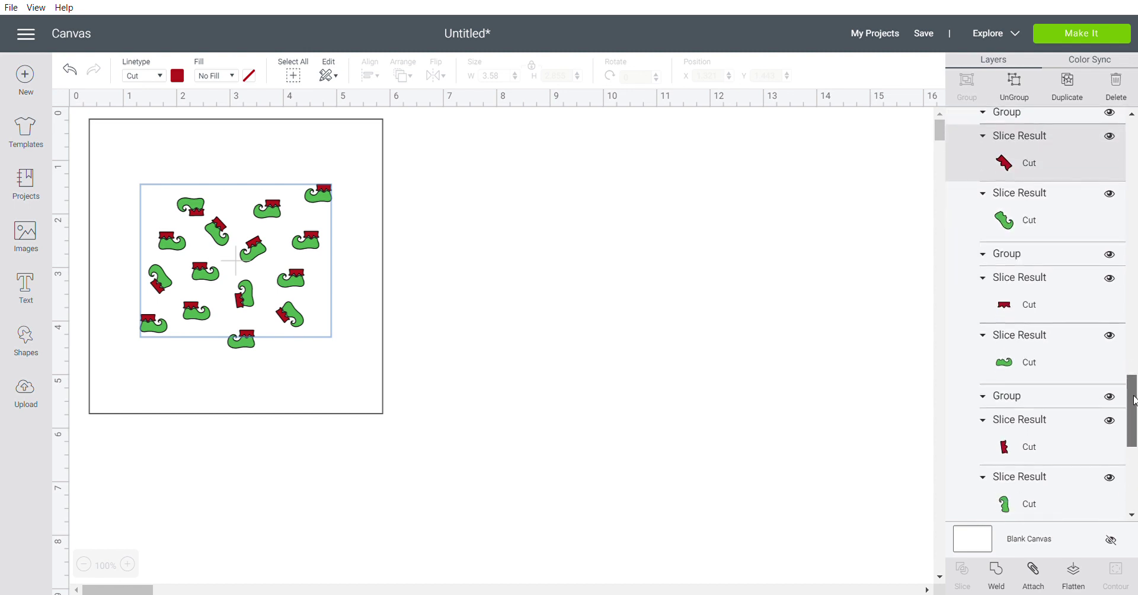
{"action": "left_click", "coordinate": [1025, 309], "text": "shift"}
{"action": "left_click", "coordinate": [1027, 453], "text": "shift"}
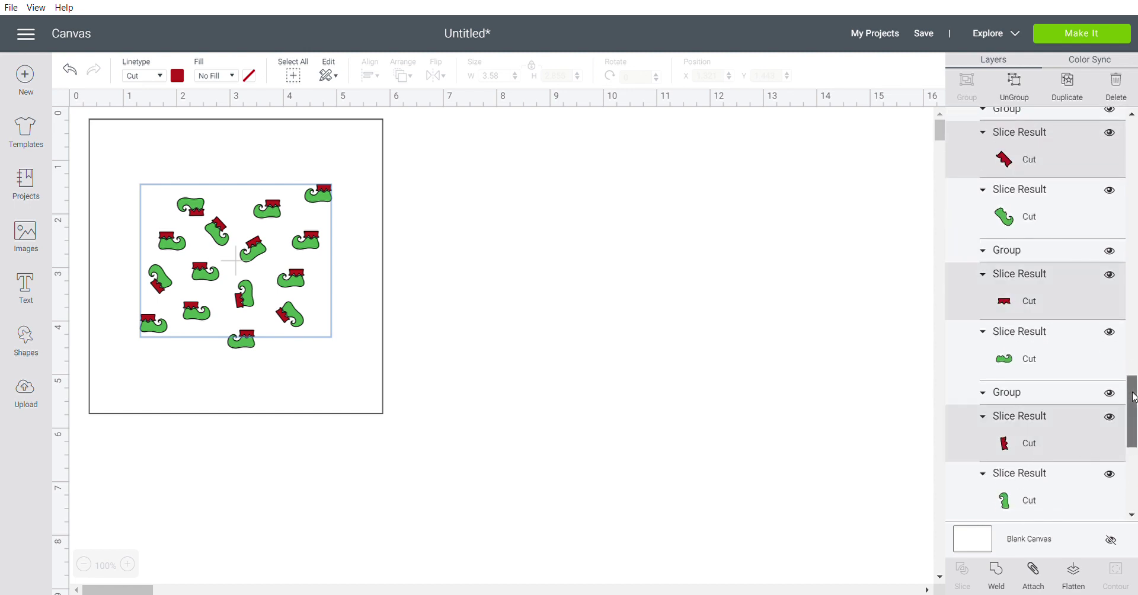
{"action": "left_click_drag", "start_coordinate": [1129, 389], "coordinate": [1128, 124]}
{"action": "left_click", "coordinate": [1020, 347], "text": "shift"}
{"action": "left_click", "coordinate": [1017, 468], "text": "shift"}
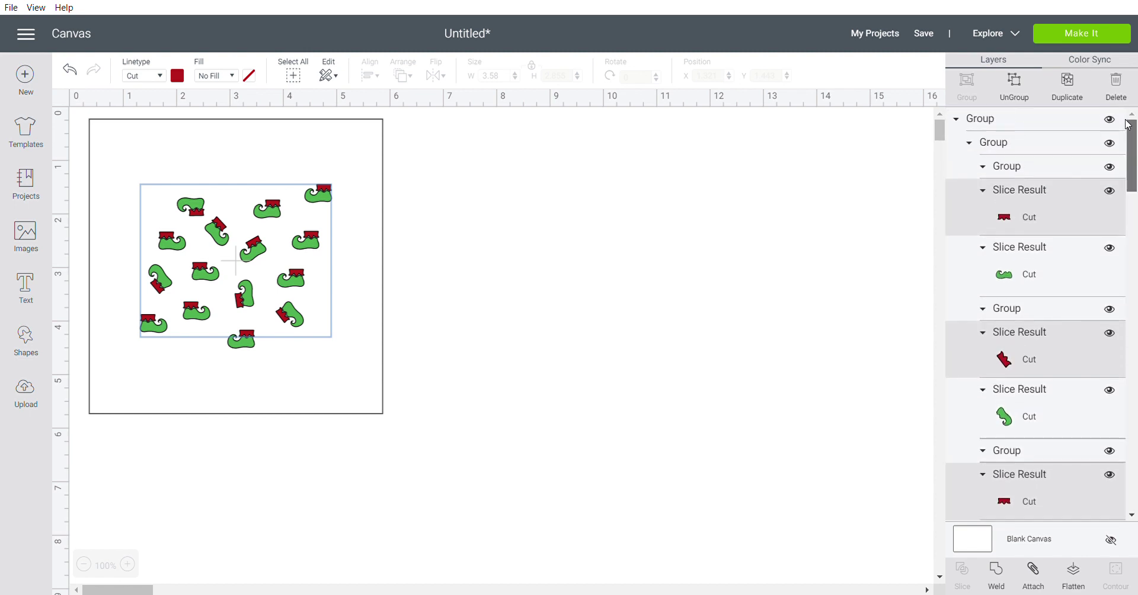
Weld the selected red cuffs into one shape and select the Weld Result
{"action": "left_click", "coordinate": [999, 574]}
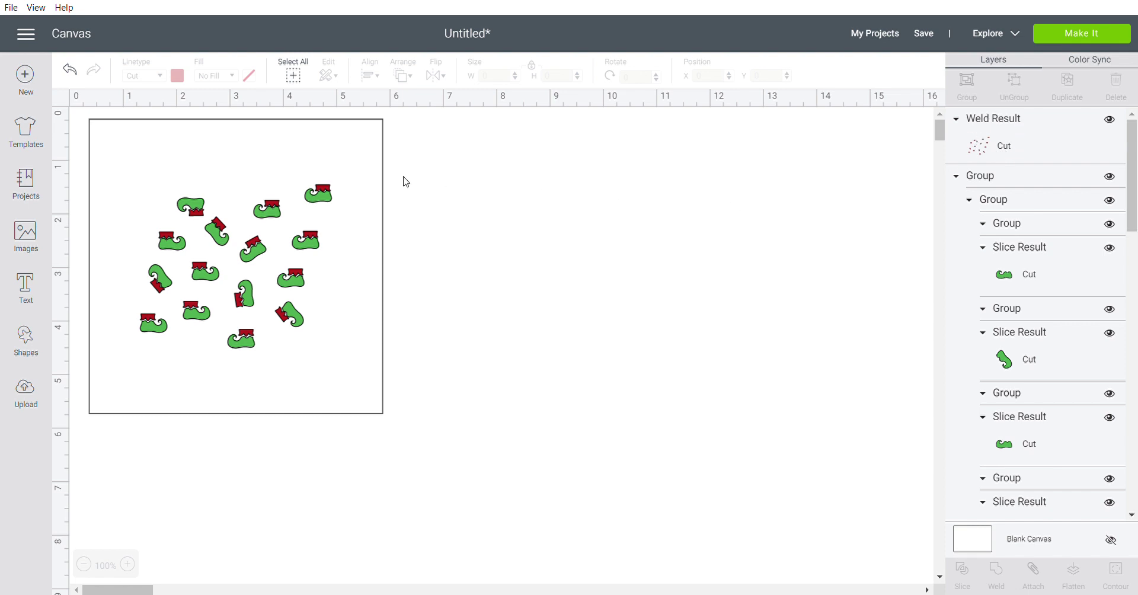
{"action": "left_click", "coordinate": [330, 190]}
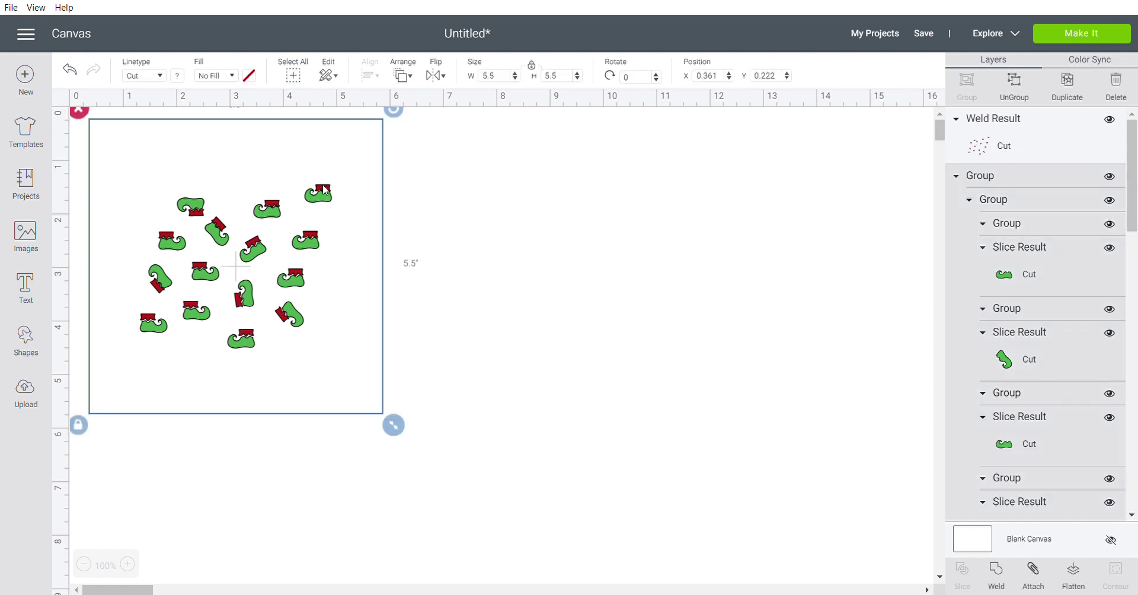
{"action": "left_click", "coordinate": [1029, 137]}
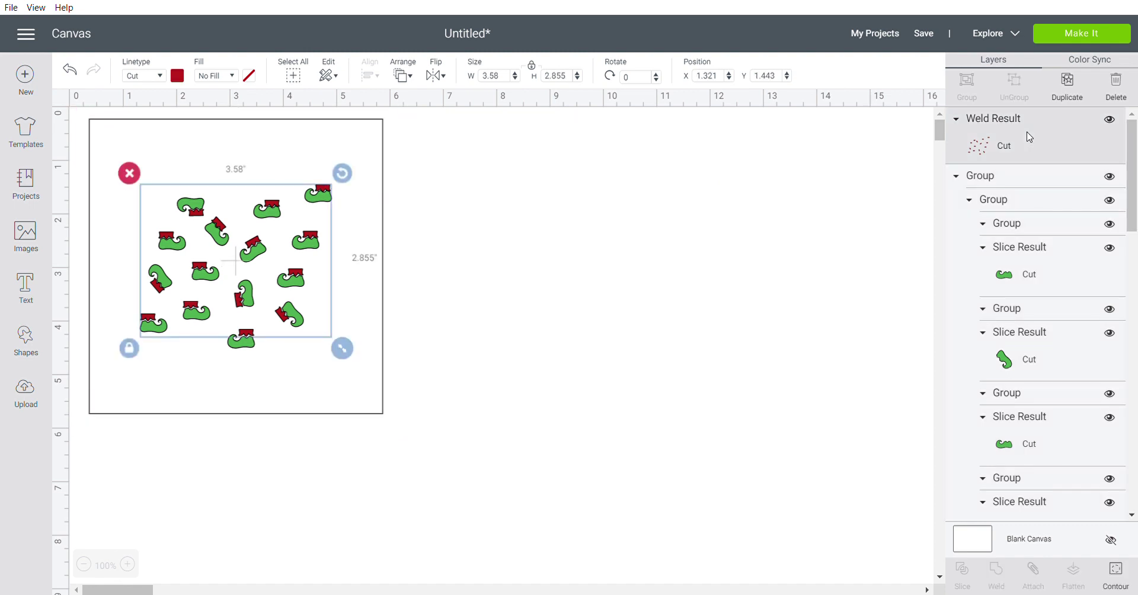
Nudge and drag the welded cuffs back into position over the green shoes
{"action": "key", "text": "Right"}
{"action": "key", "text": "Right"}
{"action": "key", "text": "Right"}
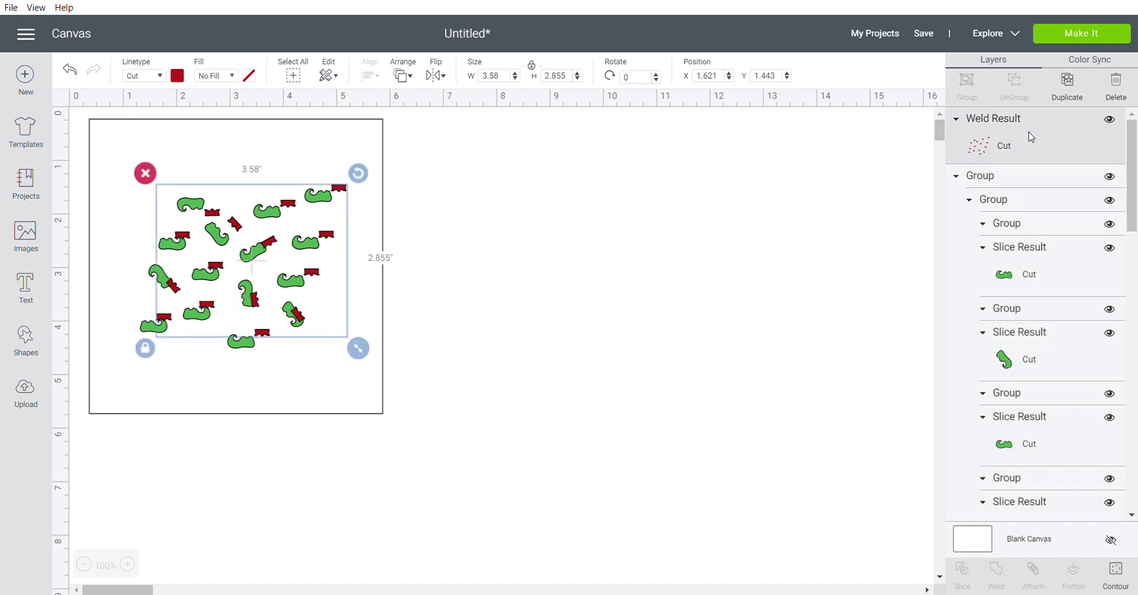
{"action": "key", "text": "Left"}
{"action": "key", "text": "Left"}
{"action": "key", "text": "Left"}
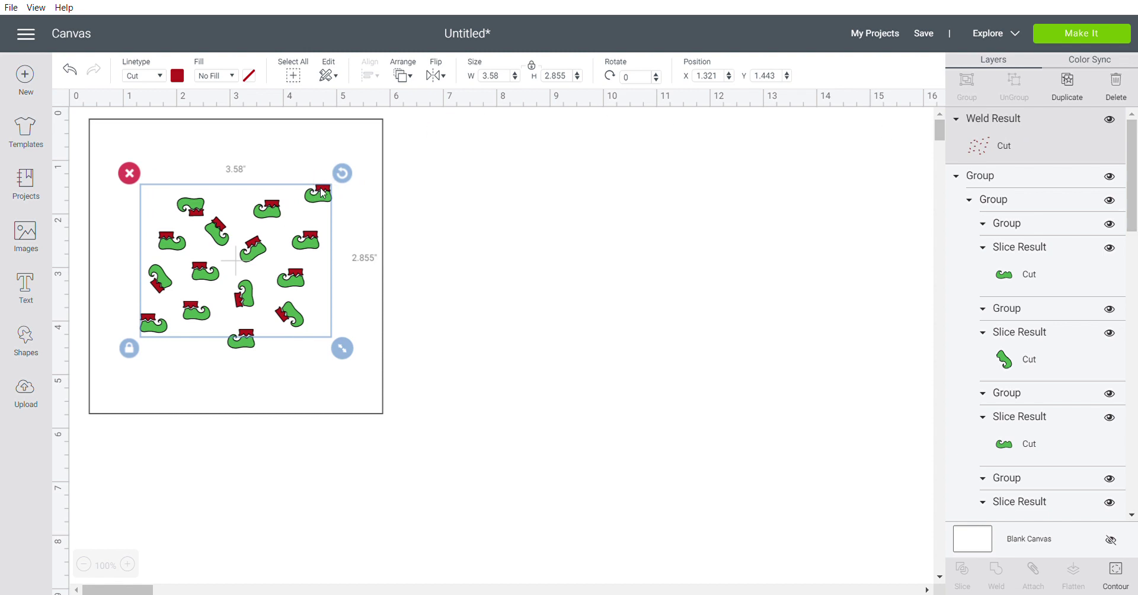
{"action": "left_click_drag", "start_coordinate": [320, 187], "coordinate": [318, 186]}
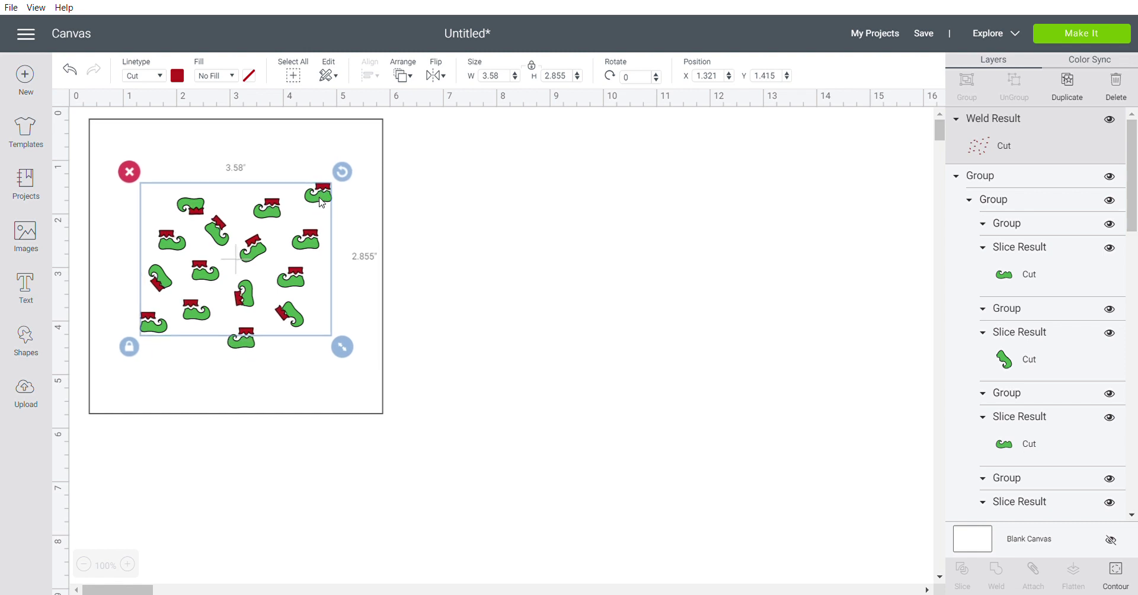
{"action": "left_click_drag", "start_coordinate": [327, 190], "coordinate": [327, 191]}
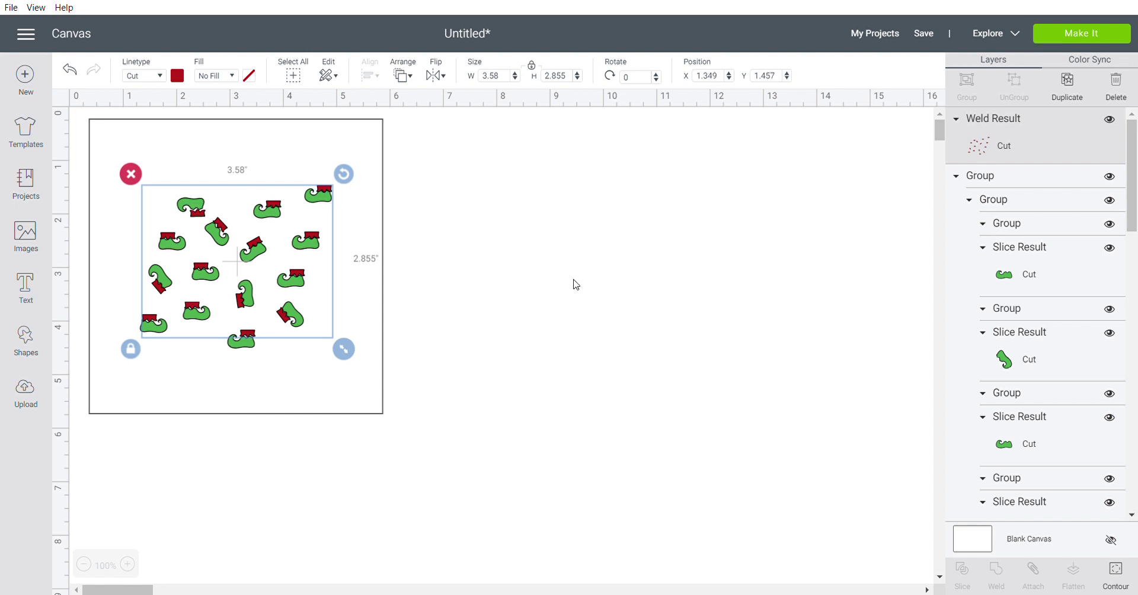
{"action": "left_click_drag", "start_coordinate": [1135, 208], "coordinate": [1135, 471]}
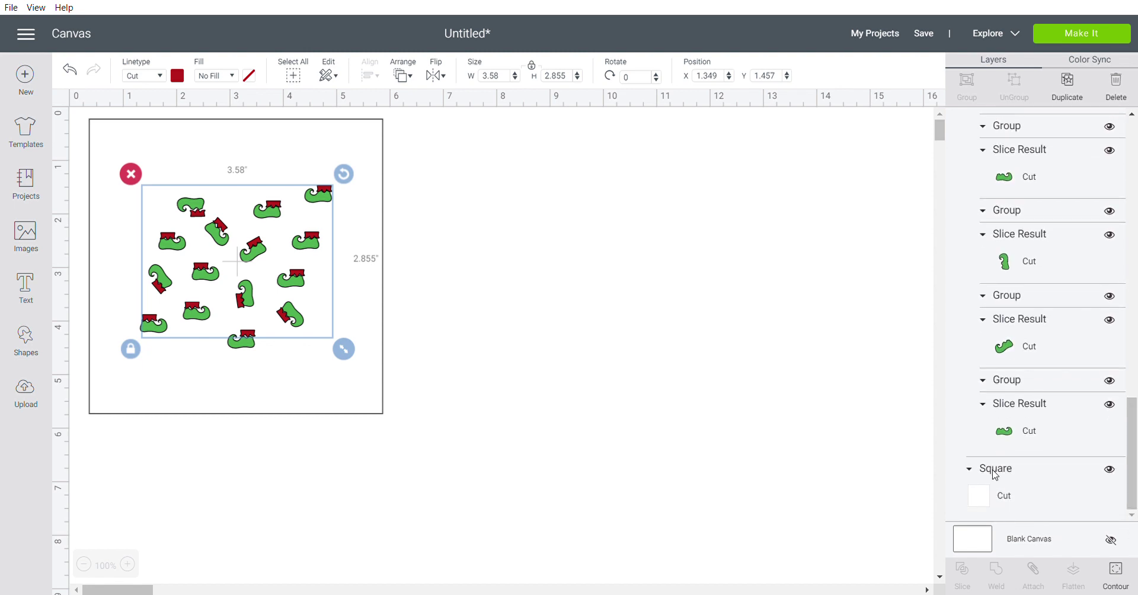
Ungroup the outer elf-shoe group in the Layers panel
{"action": "left_click_drag", "start_coordinate": [1131, 460], "coordinate": [1131, 148]}
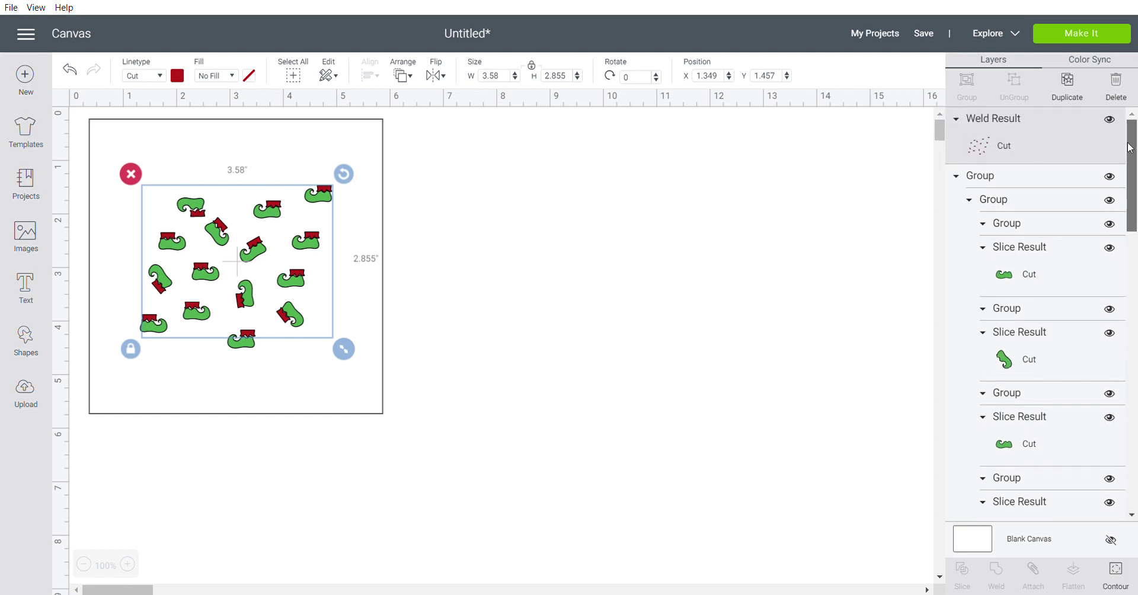
{"action": "left_click", "coordinate": [990, 178]}
{"action": "left_click", "coordinate": [1019, 89]}
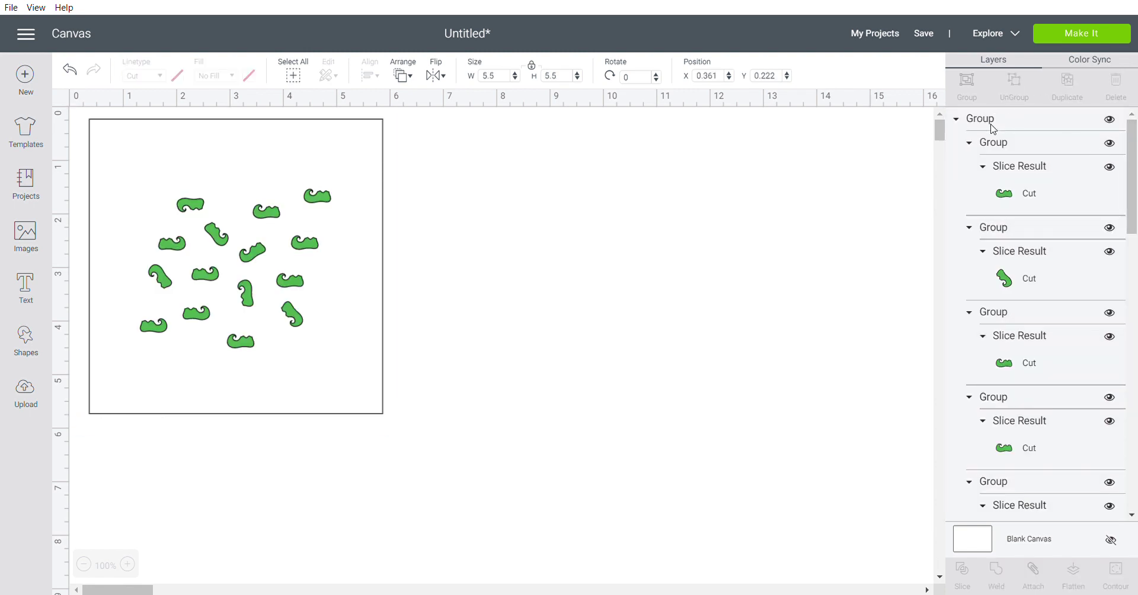
Hide the Square and red cuff layers, then weld all green shoe pieces together
{"action": "left_click_drag", "start_coordinate": [1132, 158], "coordinate": [1135, 451]}
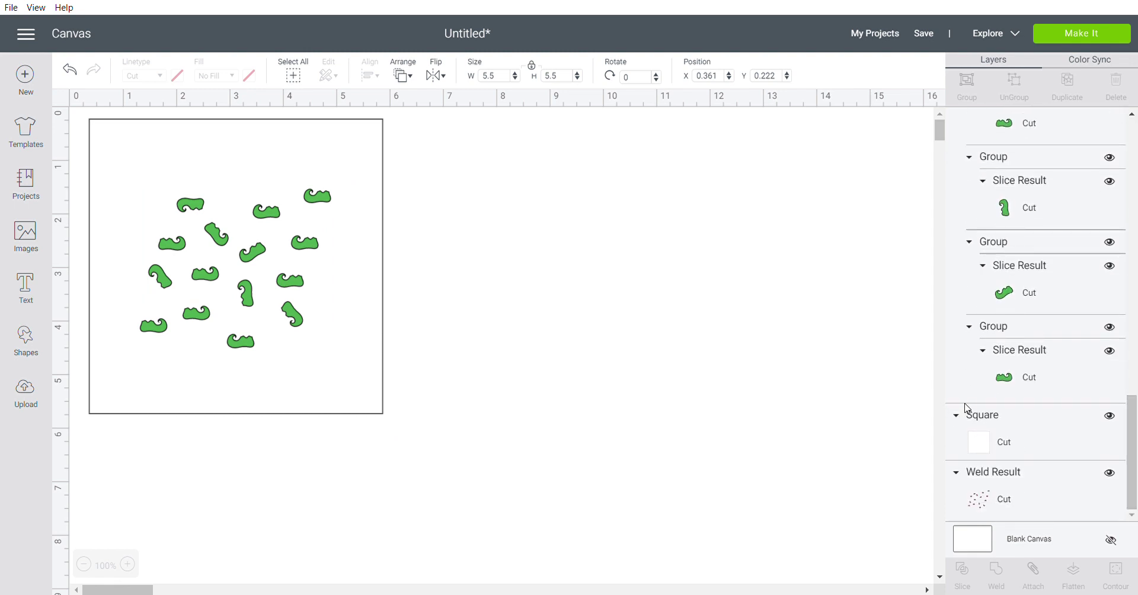
{"action": "left_click", "coordinate": [980, 418]}
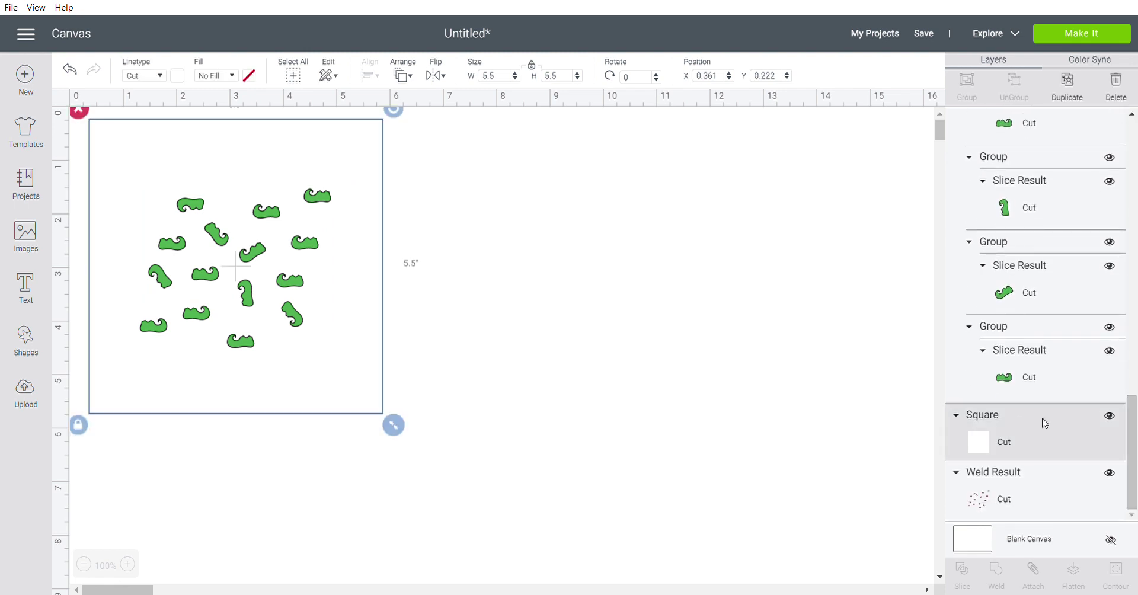
{"action": "left_click", "coordinate": [1110, 416]}
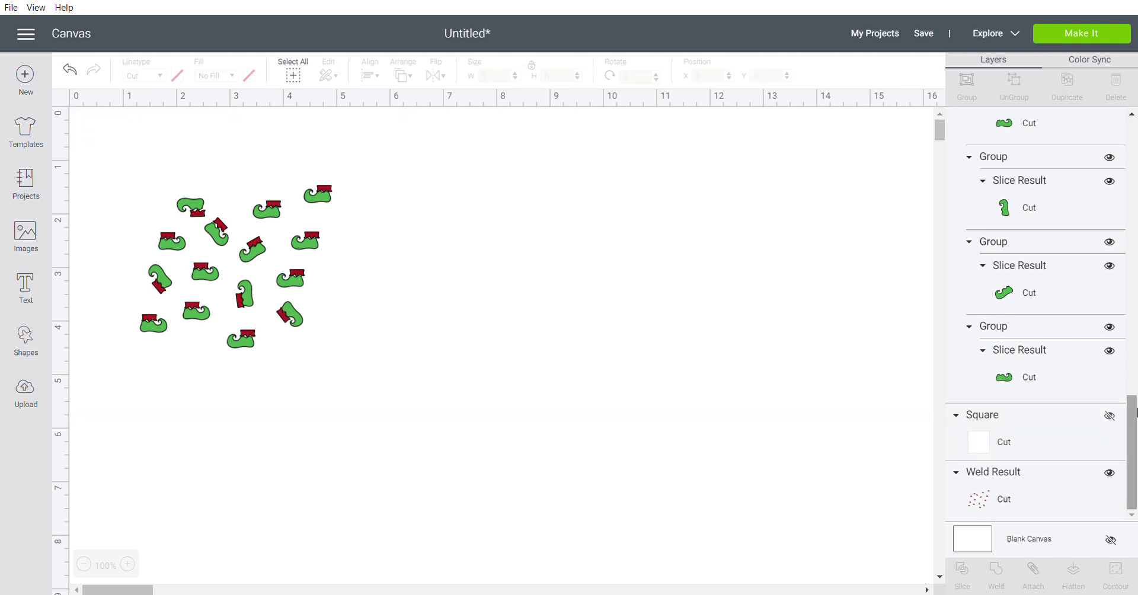
{"action": "left_click_drag", "start_coordinate": [1132, 428], "coordinate": [1123, 96]}
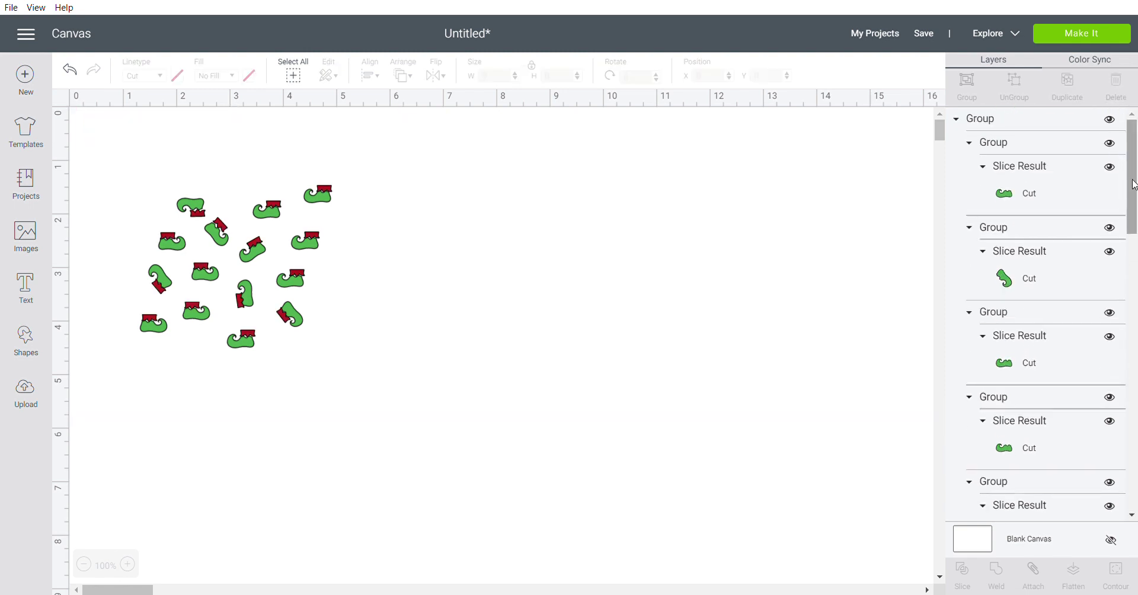
{"action": "left_click_drag", "start_coordinate": [1133, 184], "coordinate": [1137, 475]}
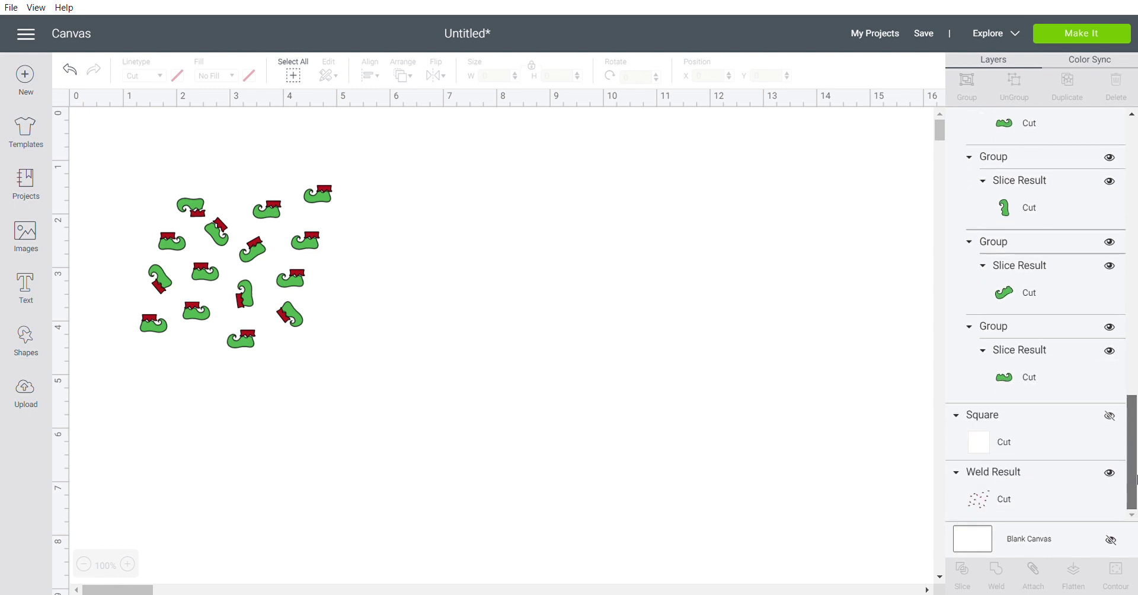
{"action": "left_click", "coordinate": [1110, 472]}
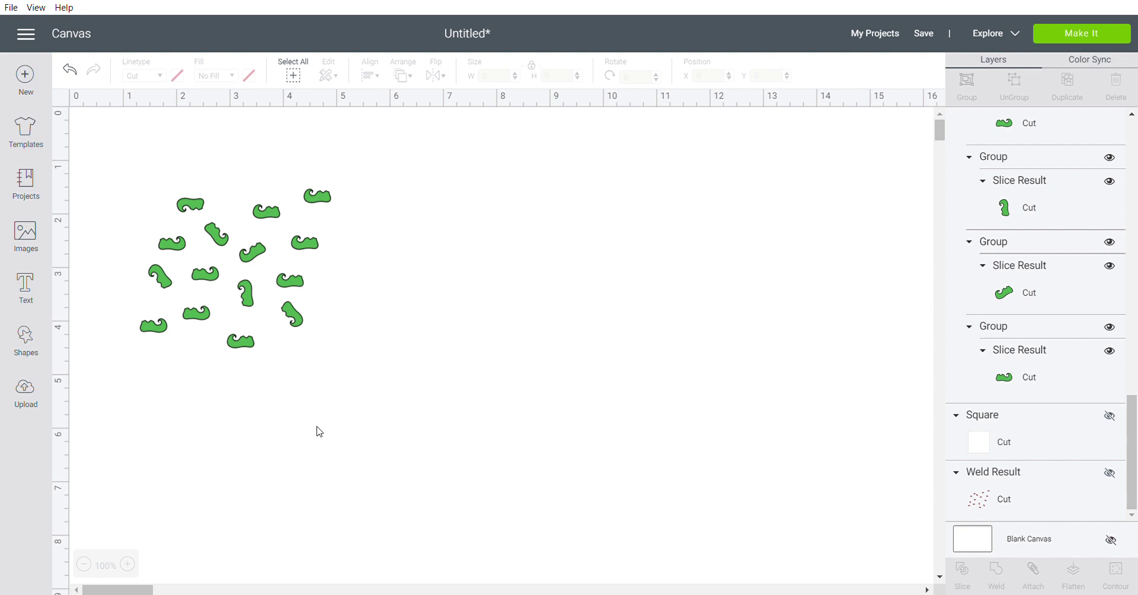
{"action": "left_click_drag", "start_coordinate": [359, 454], "coordinate": [76, 121]}
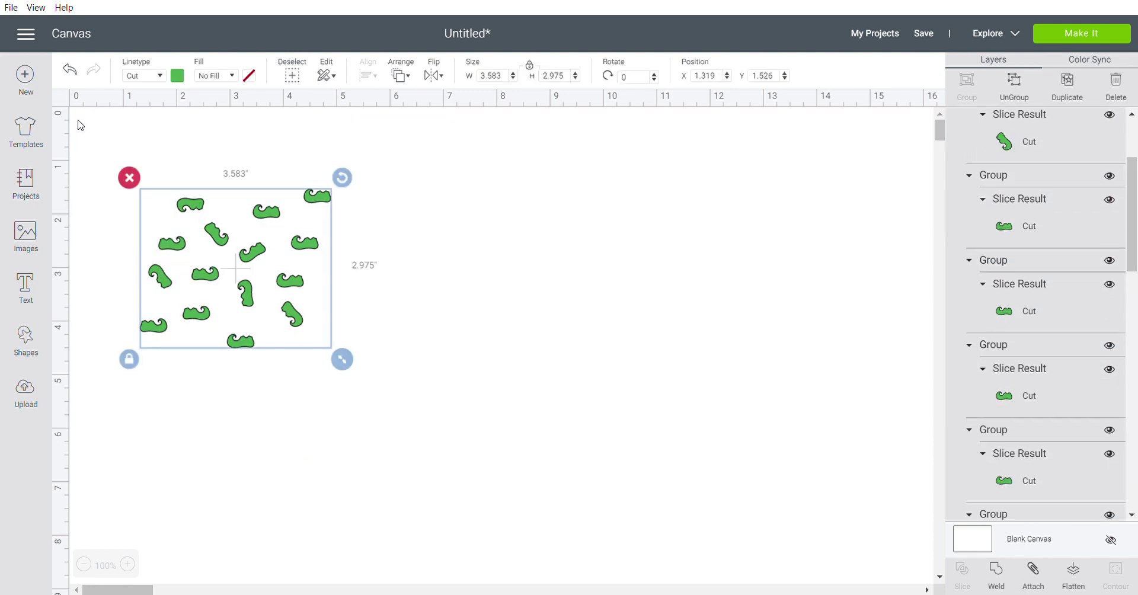
{"action": "left_click", "coordinate": [996, 575]}
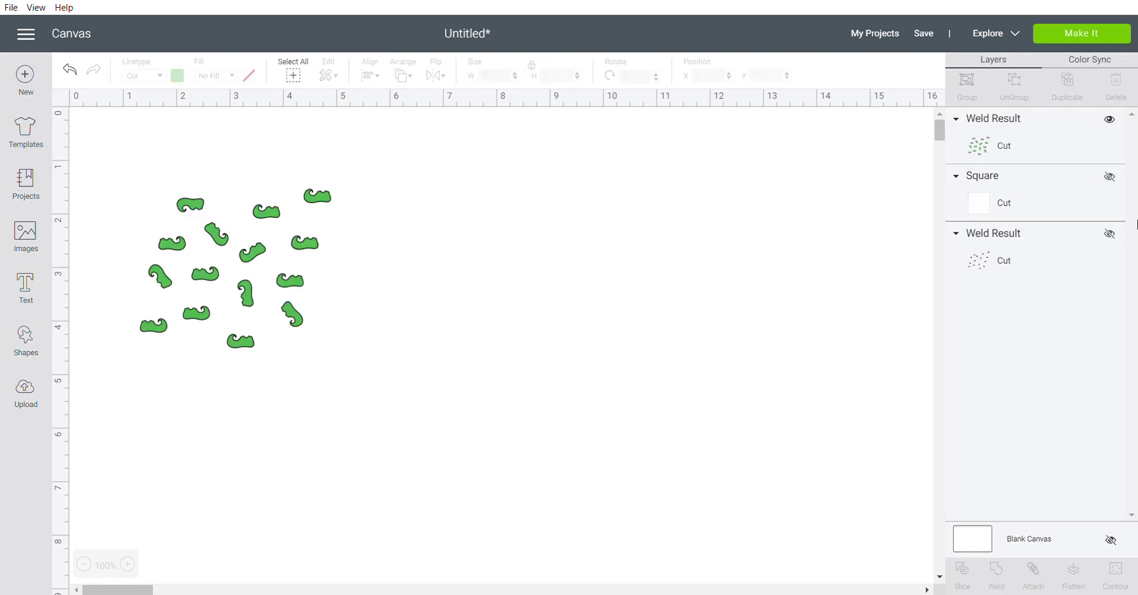
Unhide the Square and red cuffs, send the red Weld Result to front, and deselect
{"action": "left_click", "coordinate": [1110, 177]}
{"action": "left_click", "coordinate": [1110, 234]}
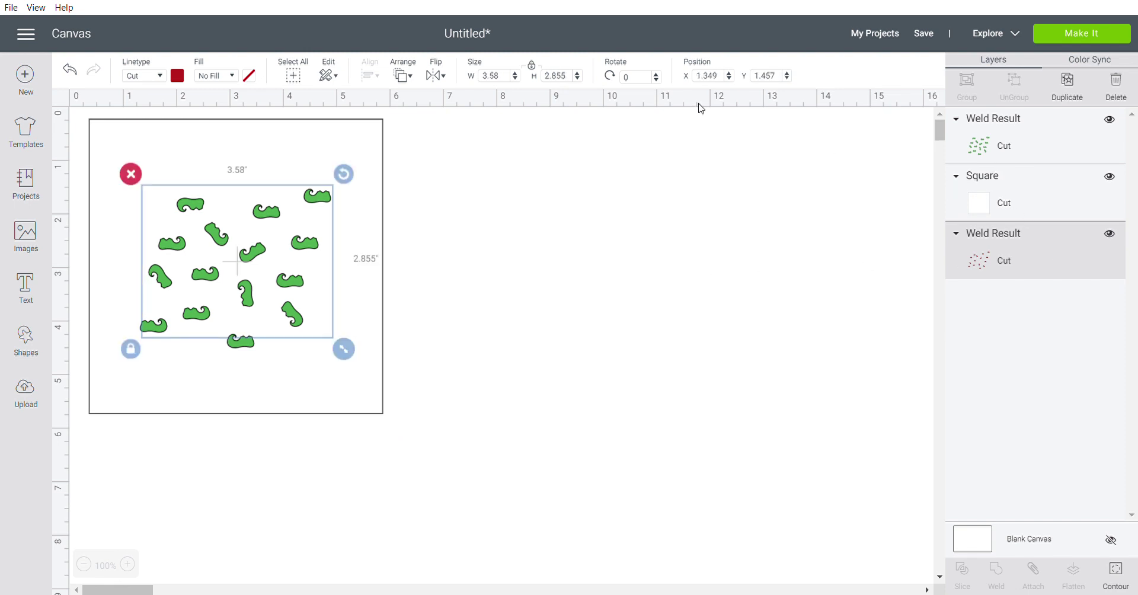
{"action": "left_click", "coordinate": [409, 70]}
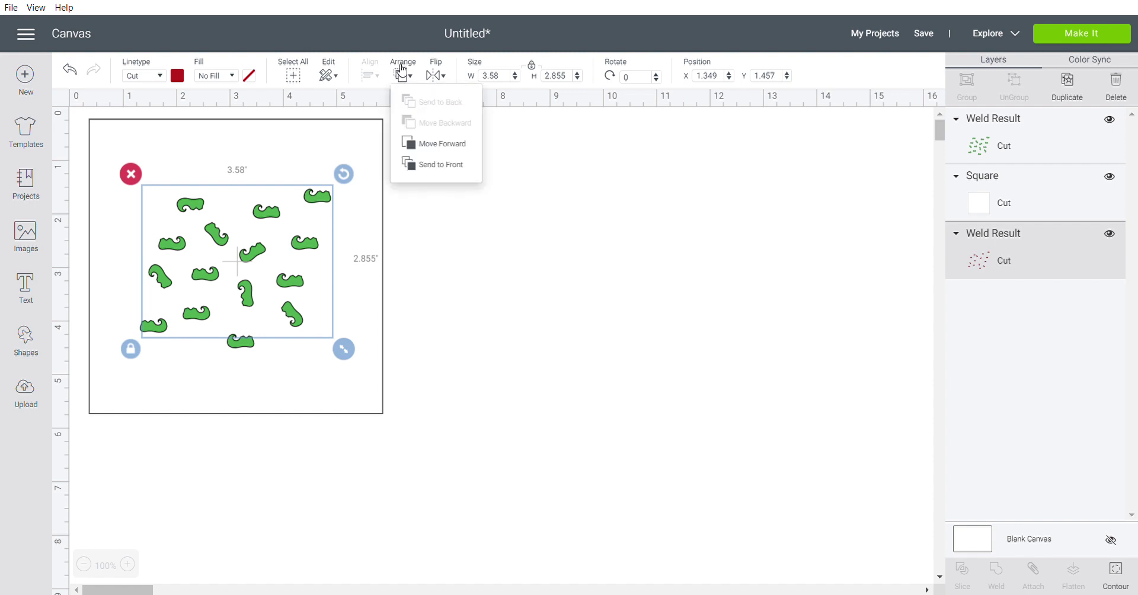
{"action": "left_click", "coordinate": [436, 169]}
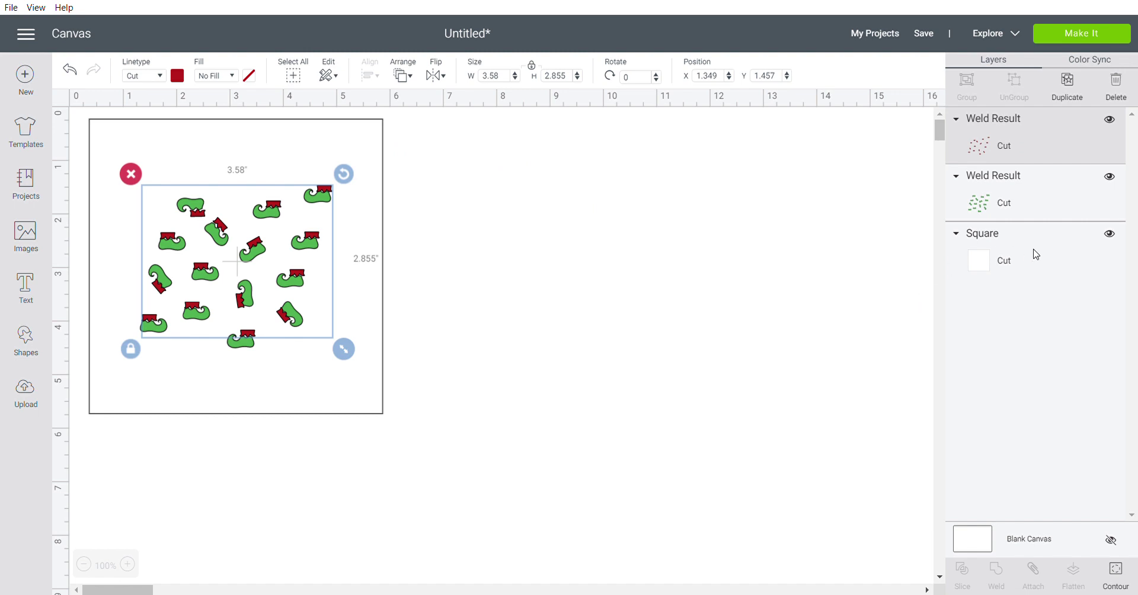
{"action": "left_click", "coordinate": [371, 491]}
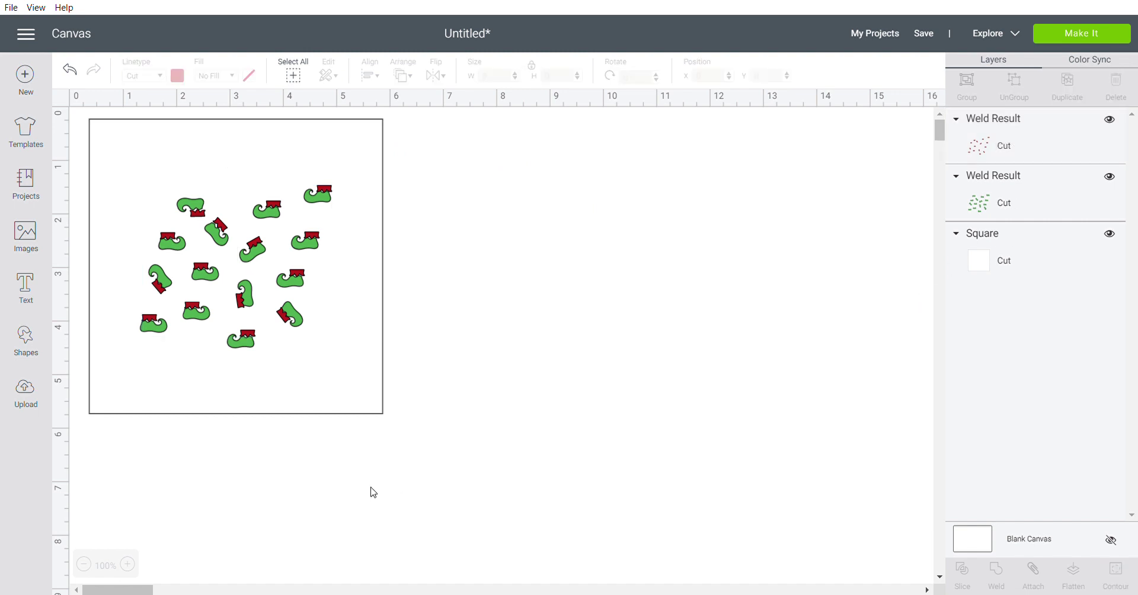
Duplicate the whole square design and place the copy to the right
{"action": "left_click_drag", "start_coordinate": [375, 498], "coordinate": [112, 160]}
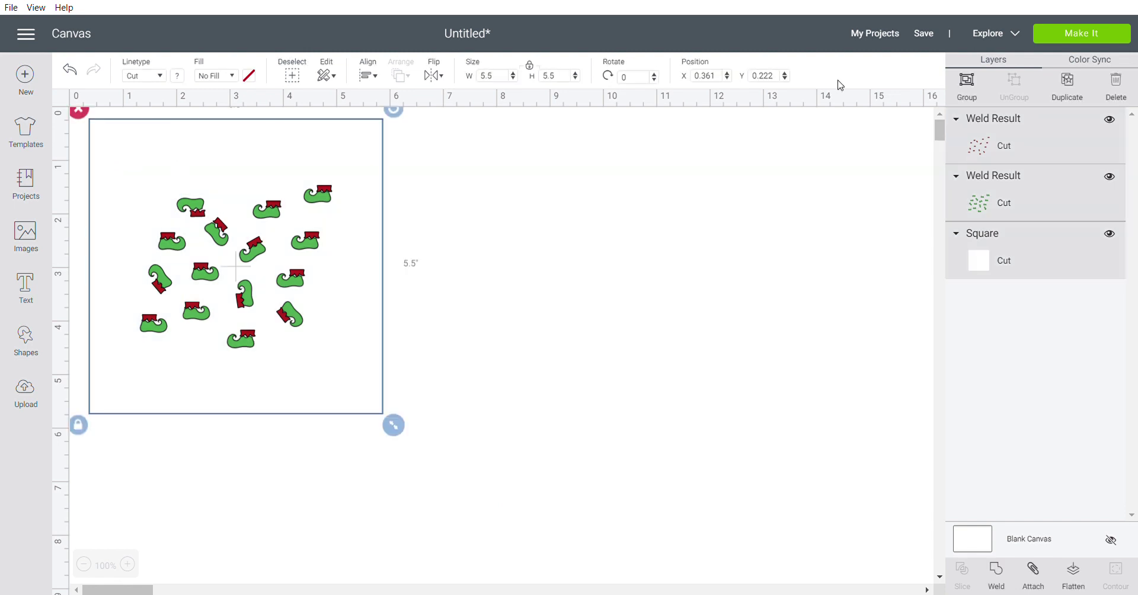
{"action": "left_click", "coordinate": [1069, 90]}
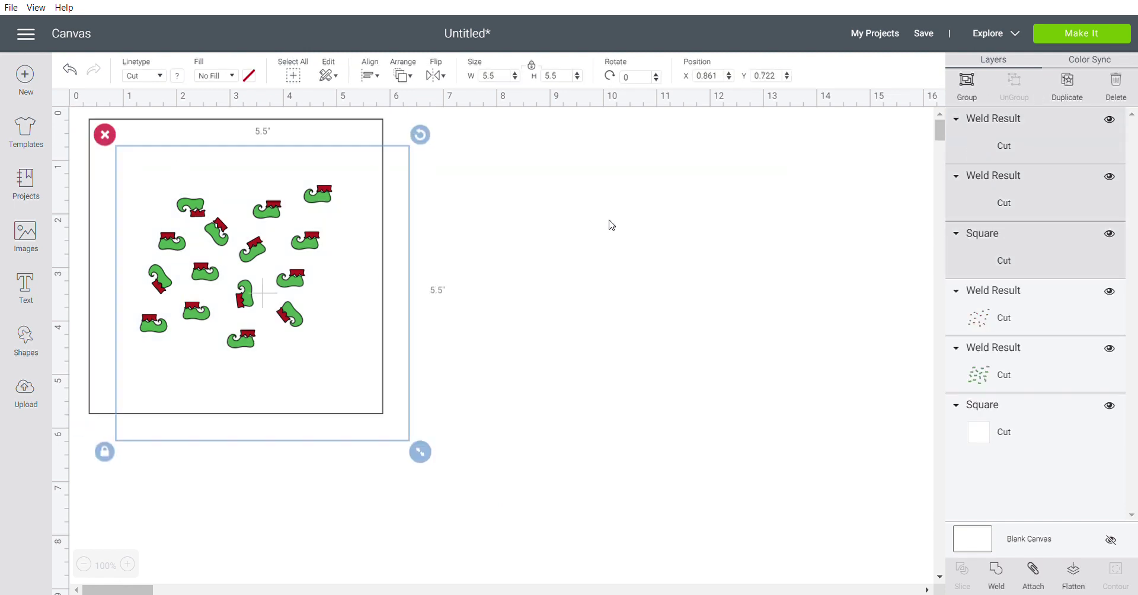
{"action": "left_click_drag", "start_coordinate": [301, 283], "coordinate": [586, 250]}
{"action": "left_click", "coordinate": [865, 236]}
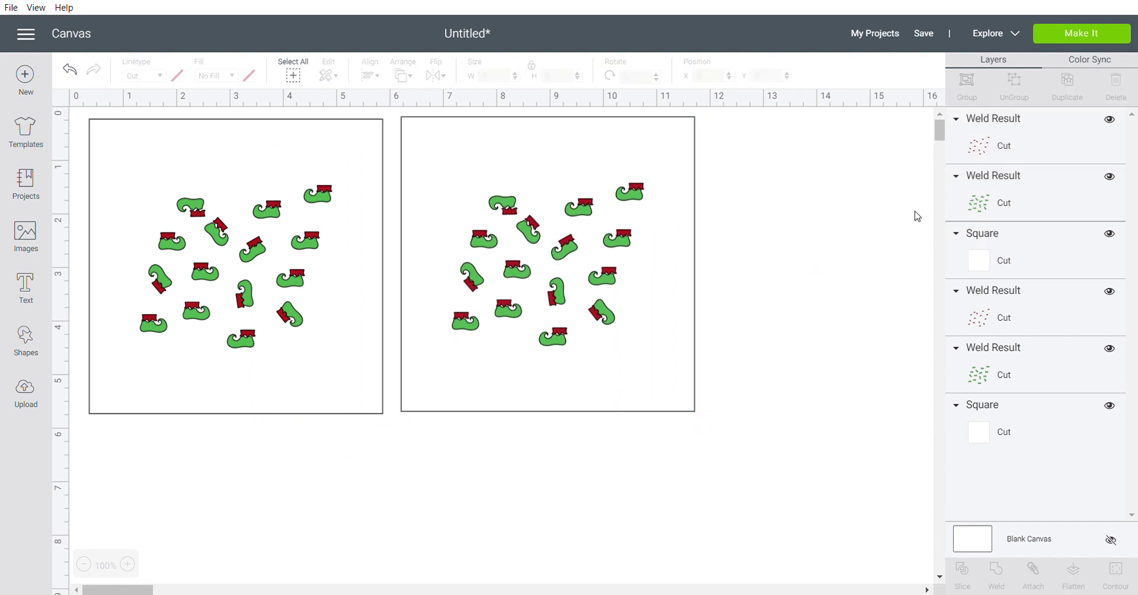
Delete the green shoes from the right copy and the red cuffs from the left square
{"action": "left_click", "coordinate": [997, 207]}
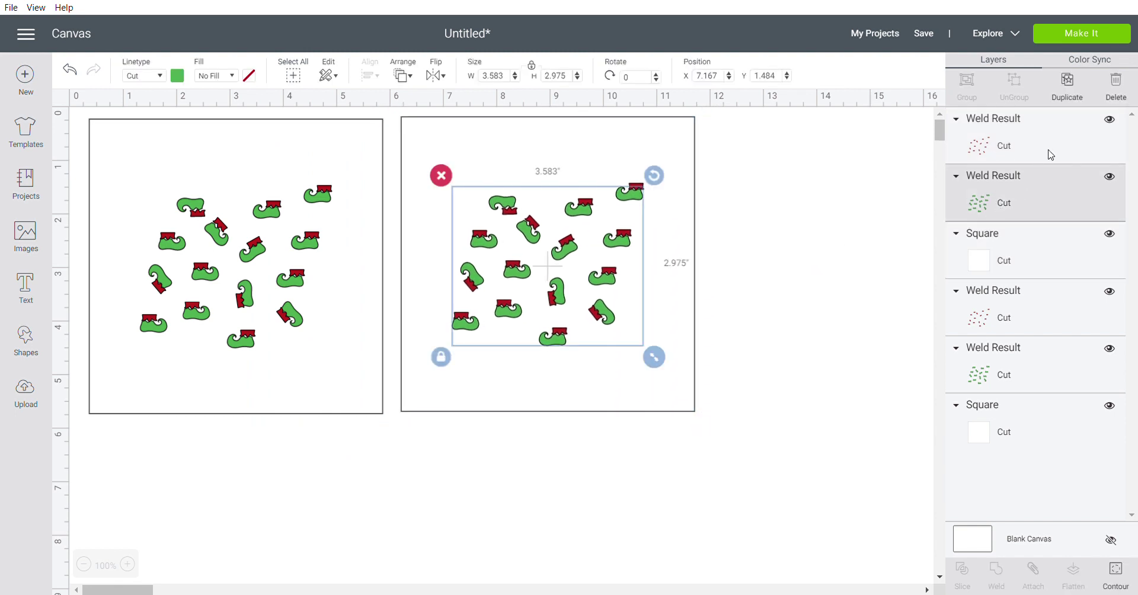
{"action": "left_click", "coordinate": [1120, 90]}
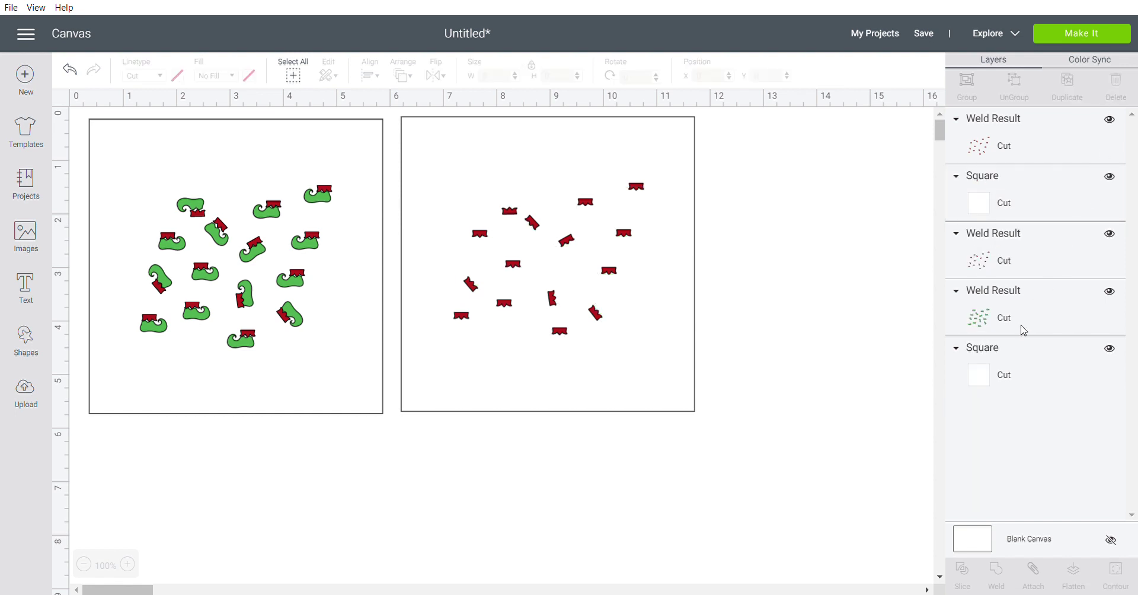
{"action": "left_click", "coordinate": [1006, 262]}
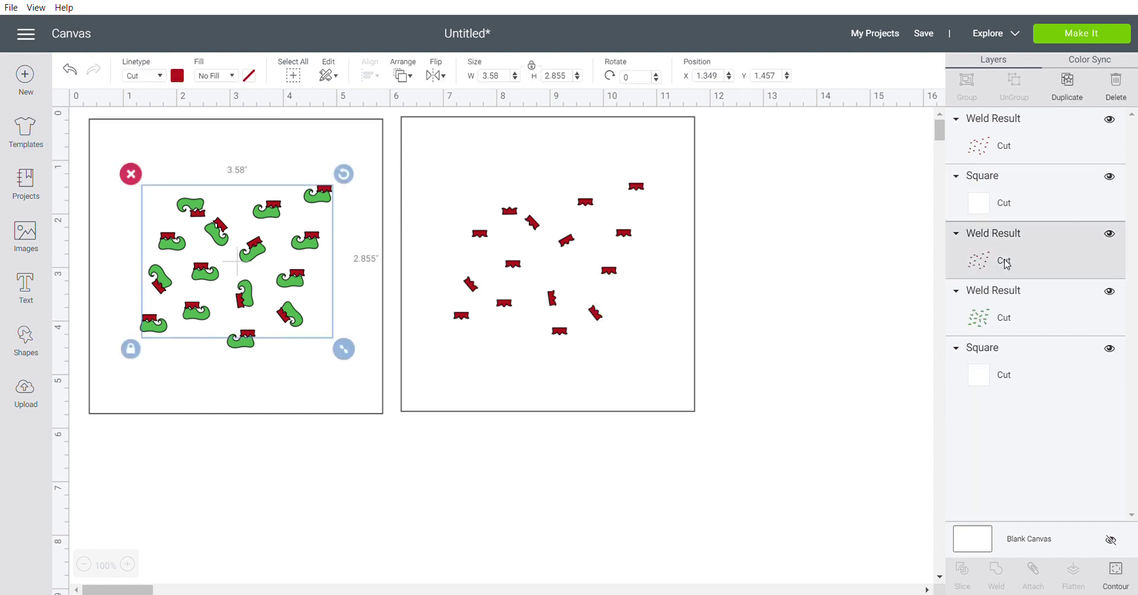
{"action": "left_click", "coordinate": [1117, 89]}
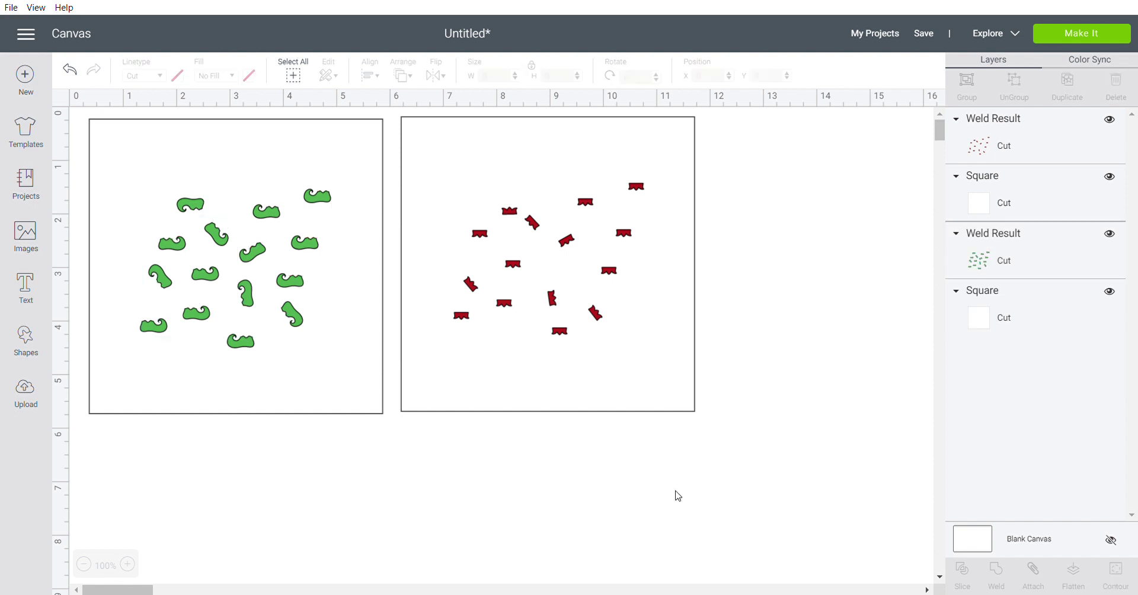
Attach the red cuffs to the right square and colour it dark red
{"action": "left_click_drag", "start_coordinate": [672, 457], "coordinate": [461, 173]}
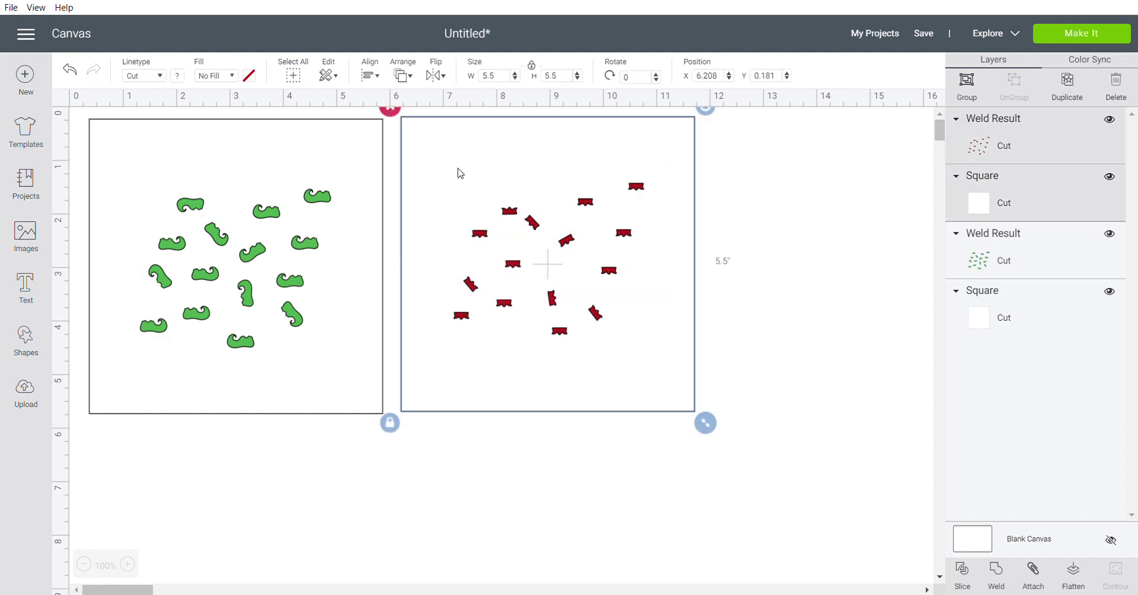
{"action": "left_click", "coordinate": [1034, 572]}
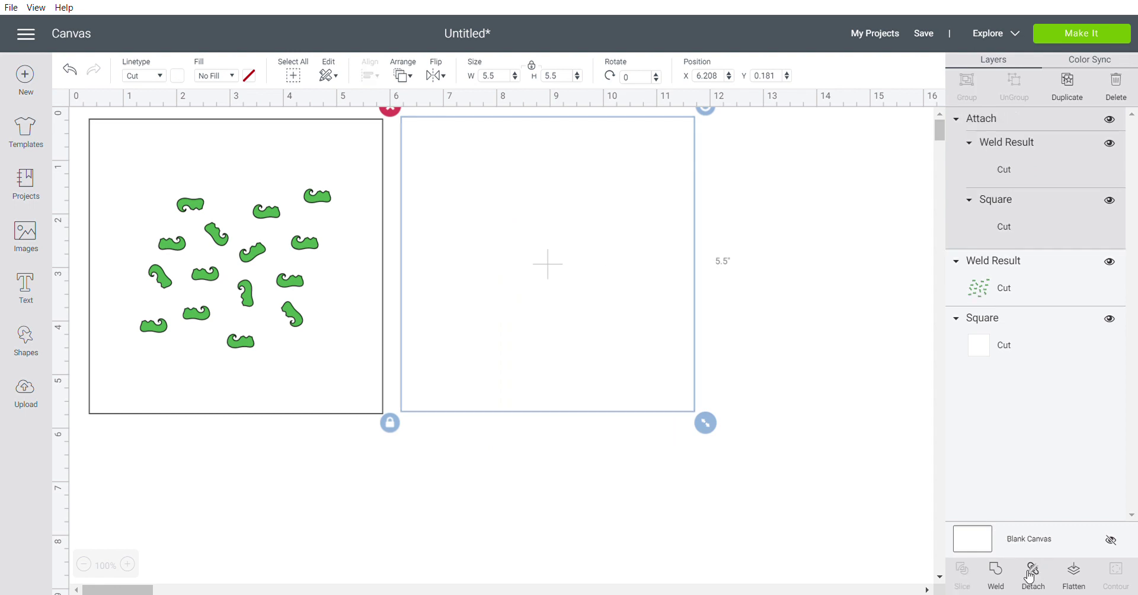
{"action": "left_click", "coordinate": [177, 75]}
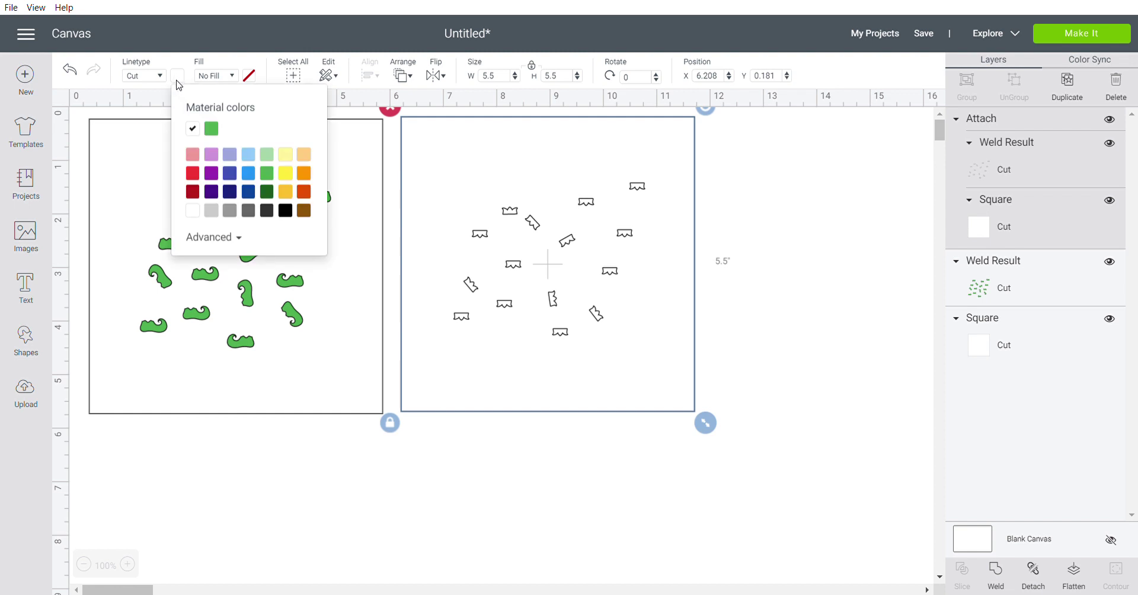
{"action": "left_click", "coordinate": [197, 189]}
Select the left square with its green shoes, try attaching, then undo it
{"action": "left_click", "coordinate": [343, 452]}
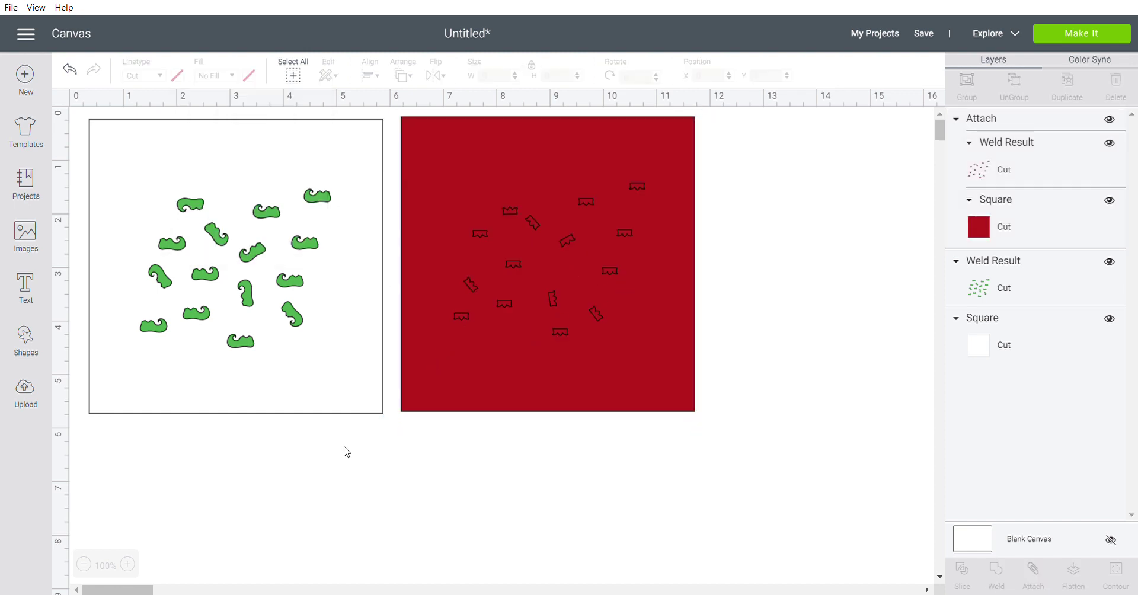
{"action": "left_click_drag", "start_coordinate": [359, 457], "coordinate": [153, 177]}
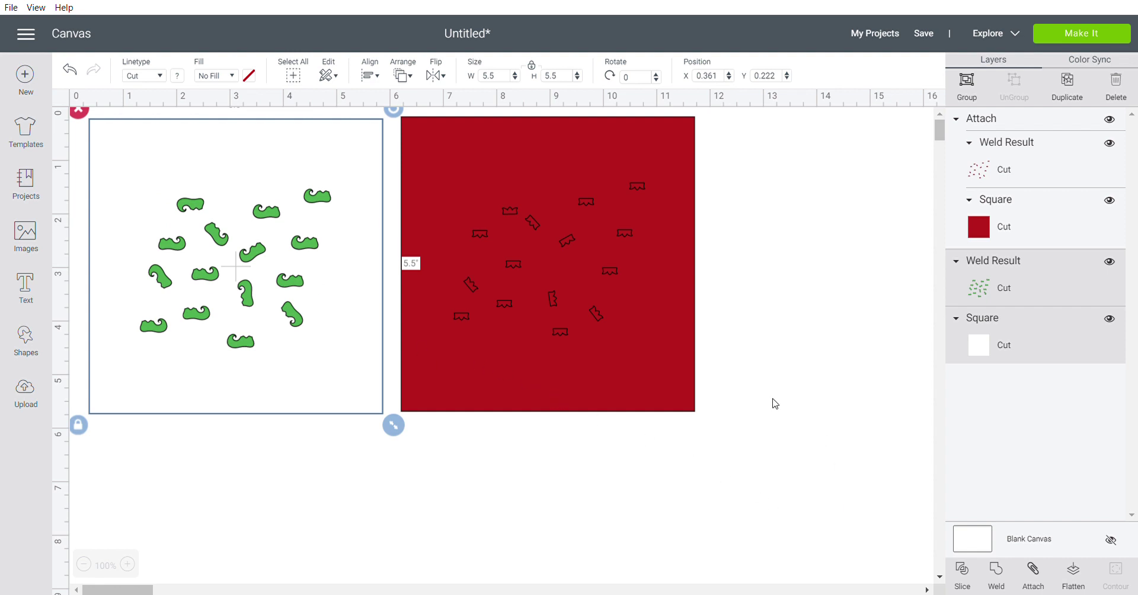
{"action": "left_click", "coordinate": [315, 460]}
{"action": "left_click_drag", "start_coordinate": [328, 475], "coordinate": [168, 203]}
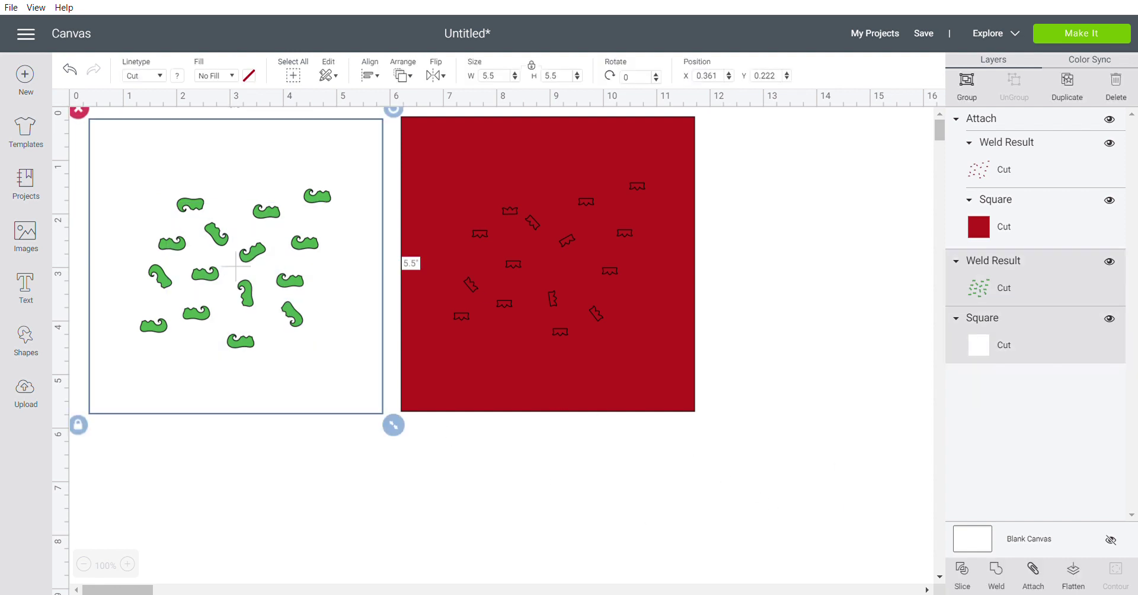
{"action": "left_click", "coordinate": [1034, 572]}
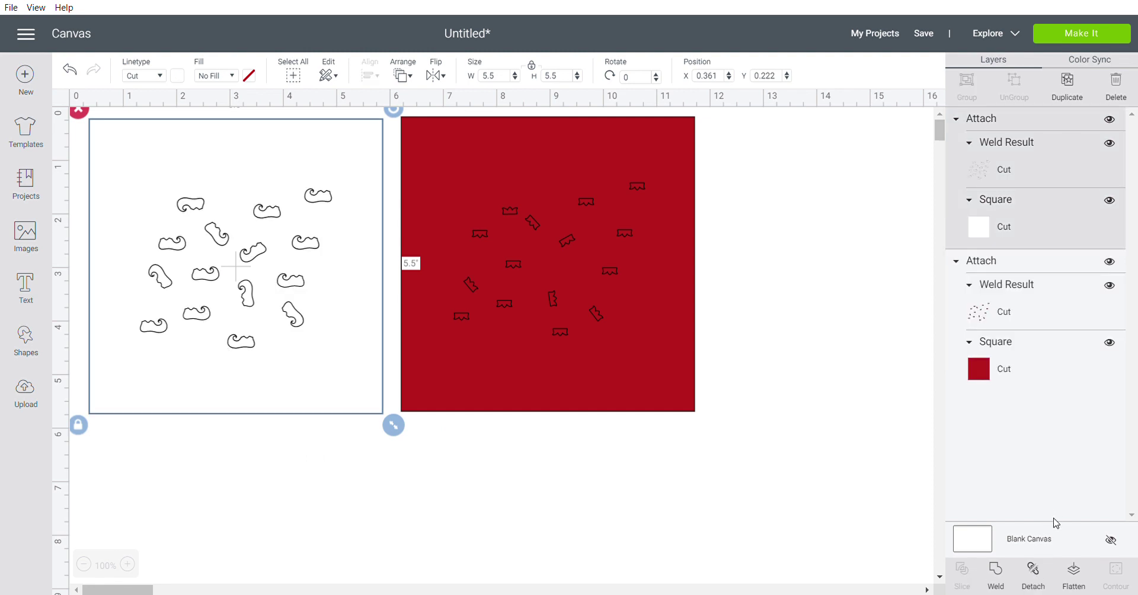
{"action": "left_click", "coordinate": [70, 69]}
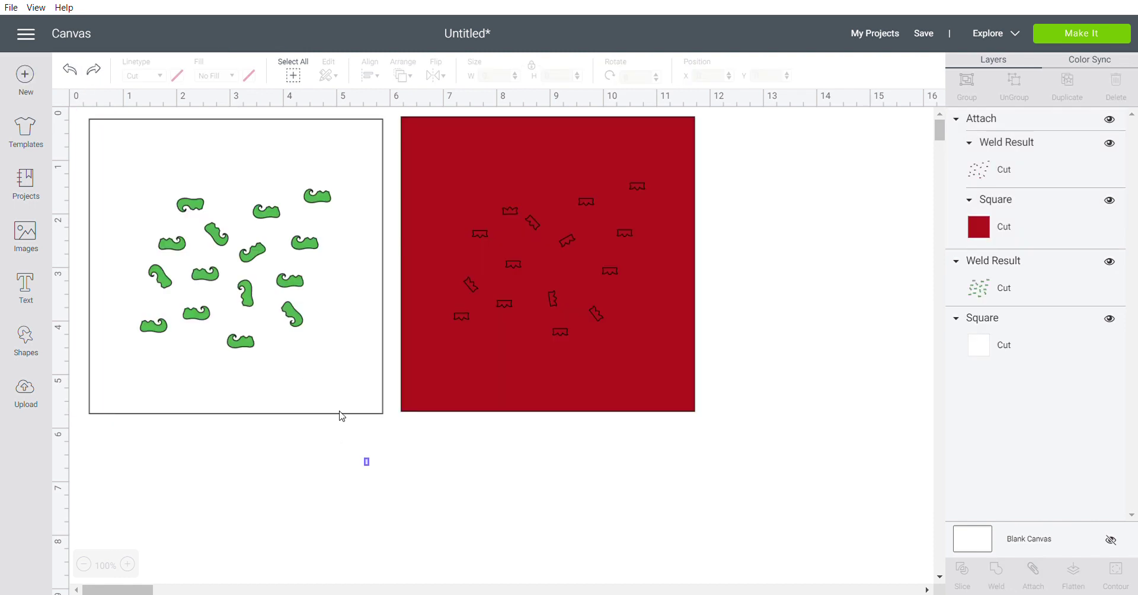
Group the left square with its shoes, duplicate it, and place the ungrouped copy over the red square
{"action": "left_click", "coordinate": [127, 188]}
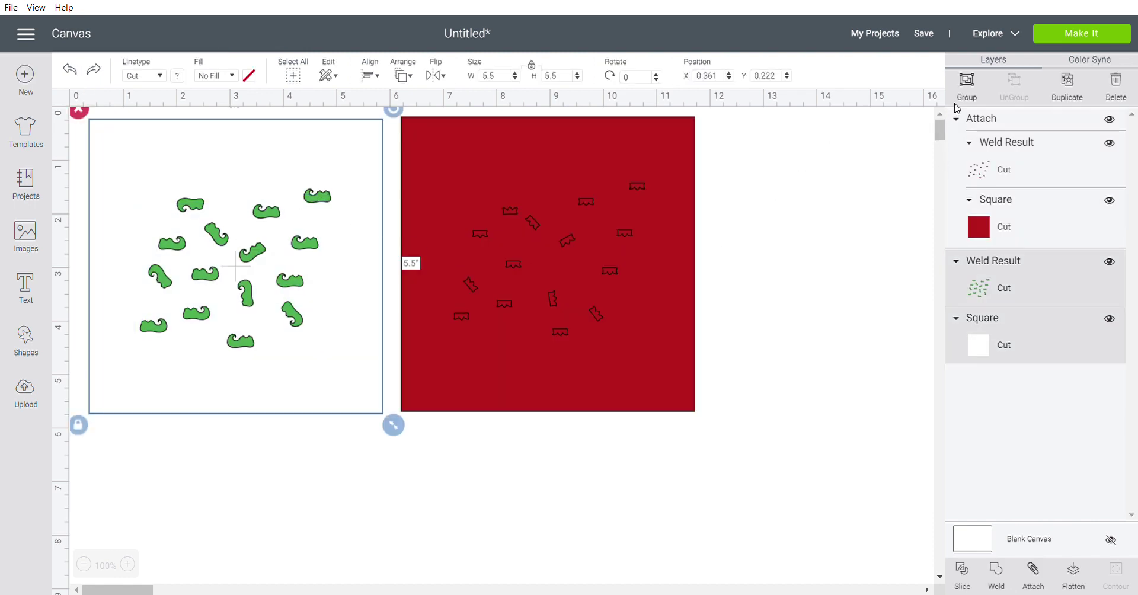
{"action": "left_click", "coordinate": [967, 83]}
{"action": "left_click", "coordinate": [1067, 83]}
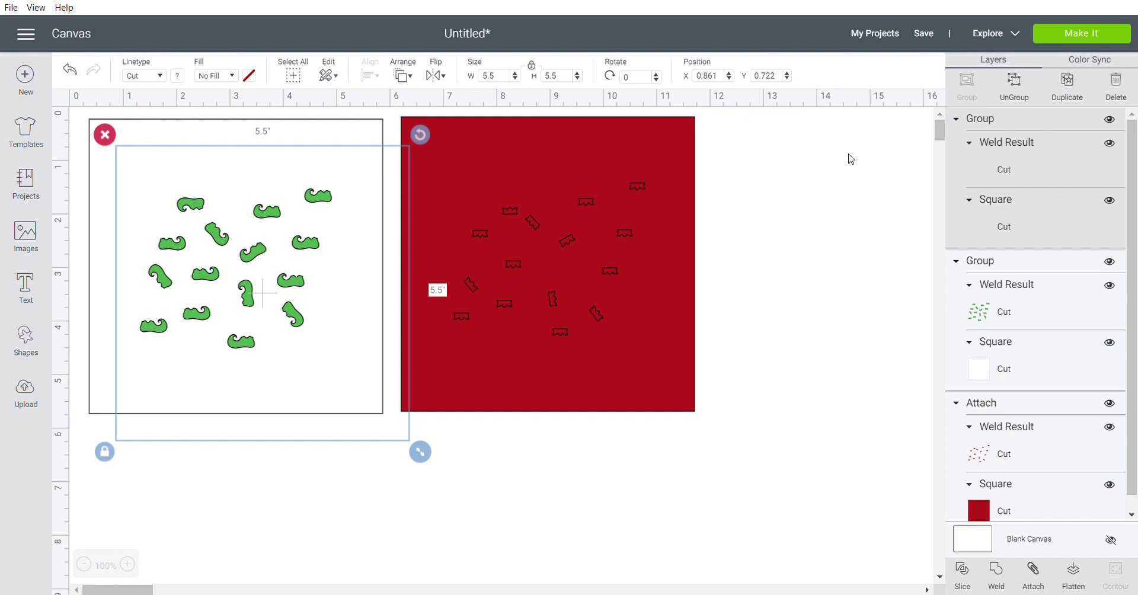
{"action": "left_click_drag", "start_coordinate": [326, 325], "coordinate": [617, 299]}
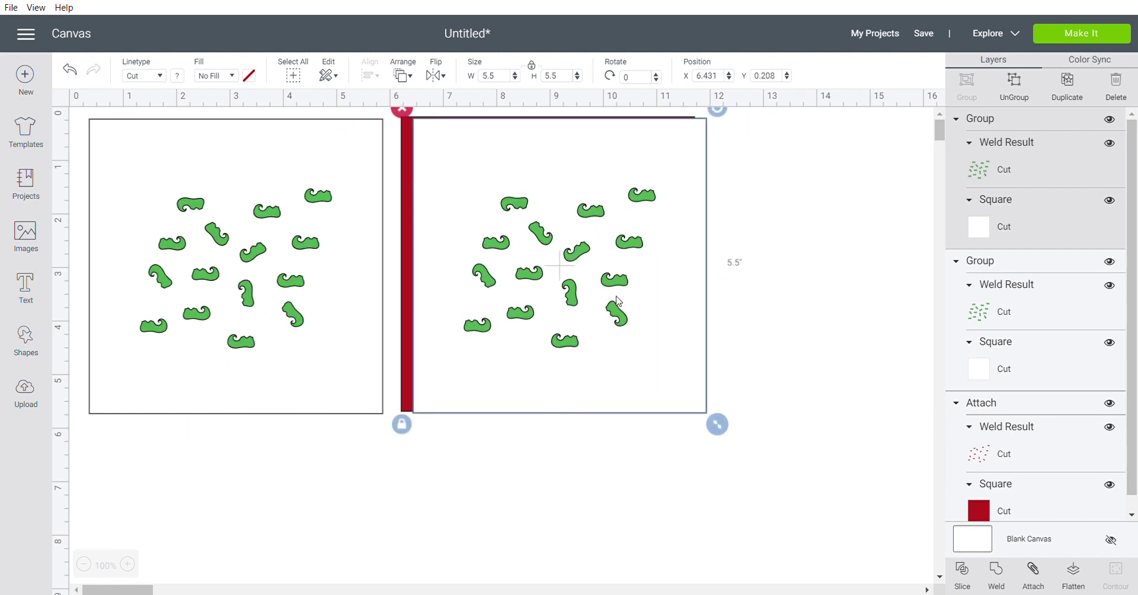
{"action": "left_click", "coordinate": [1013, 88]}
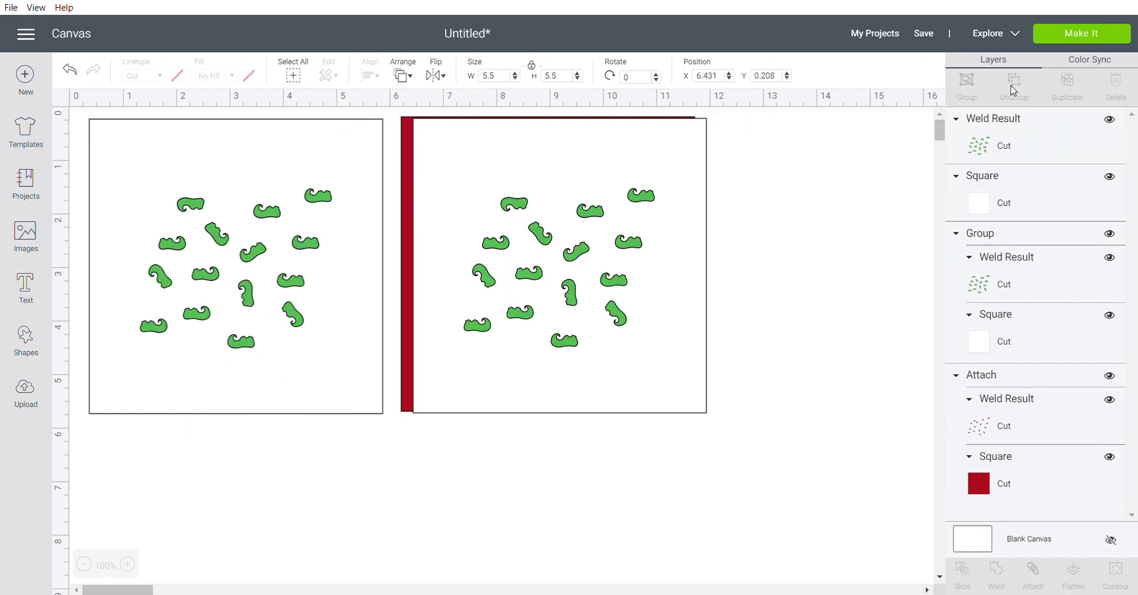
Ungroup the left square and attach its green shoes to it
{"action": "left_click", "coordinate": [249, 274]}
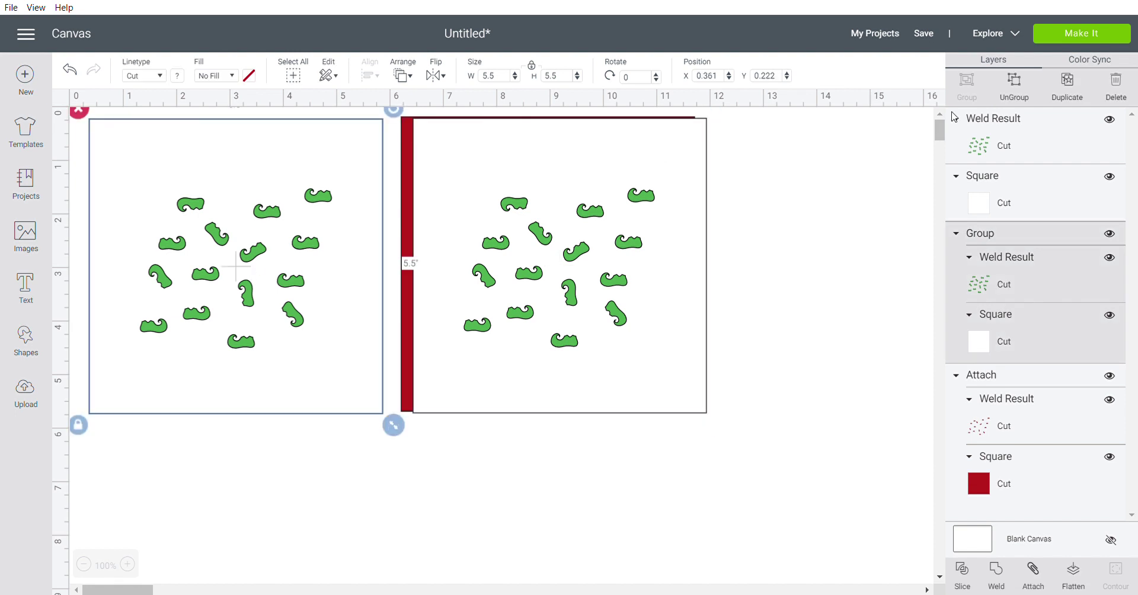
{"action": "left_click", "coordinate": [1014, 87]}
{"action": "left_click", "coordinate": [391, 395]}
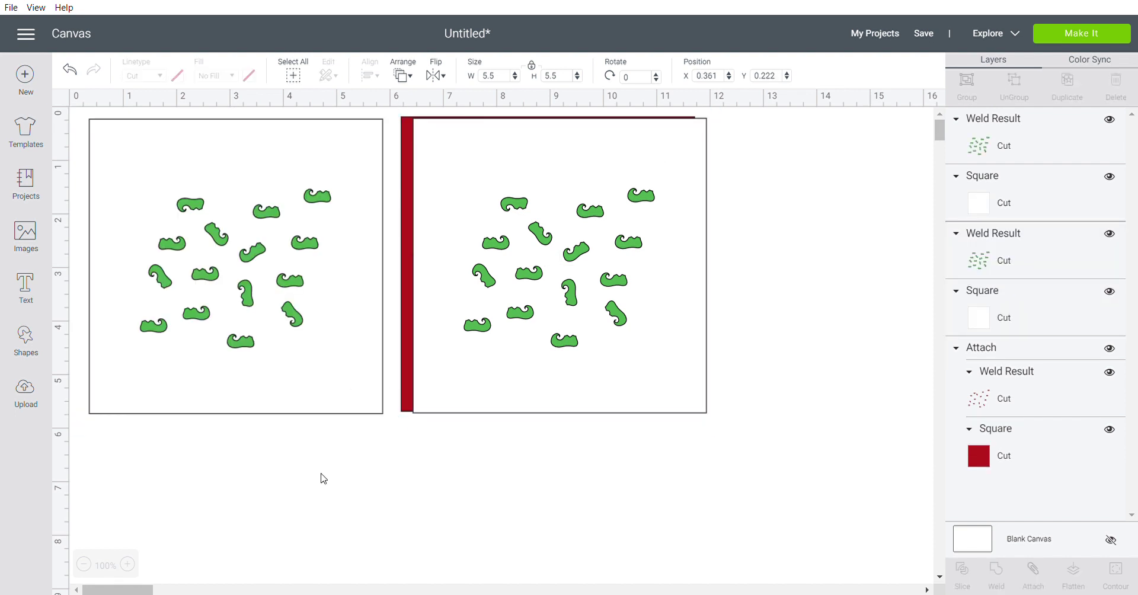
{"action": "left_click_drag", "start_coordinate": [338, 479], "coordinate": [123, 176]}
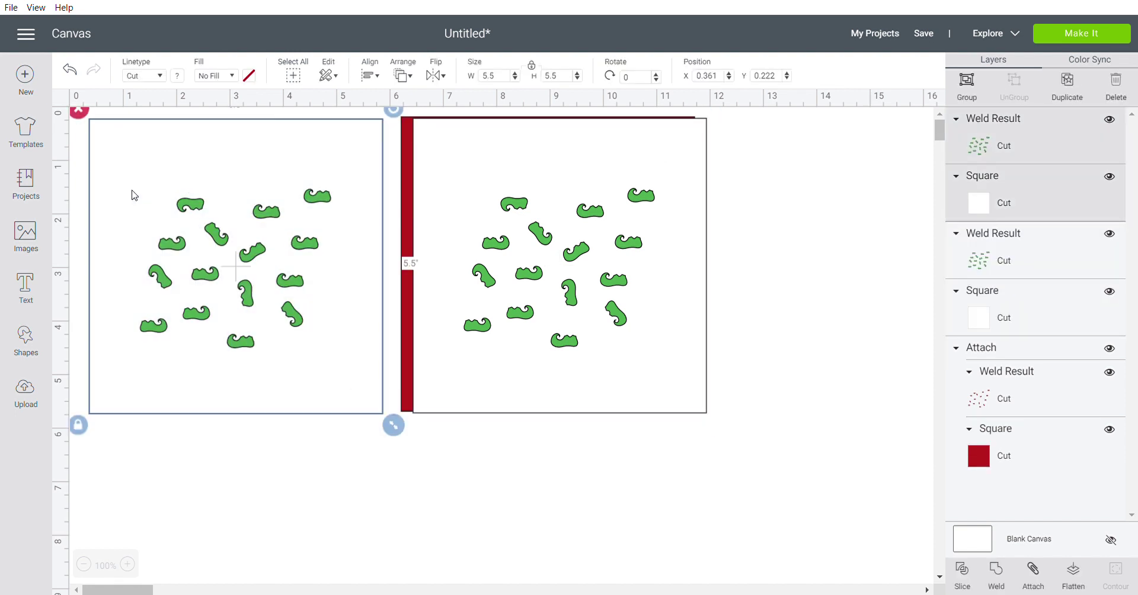
{"action": "left_click", "coordinate": [1033, 570]}
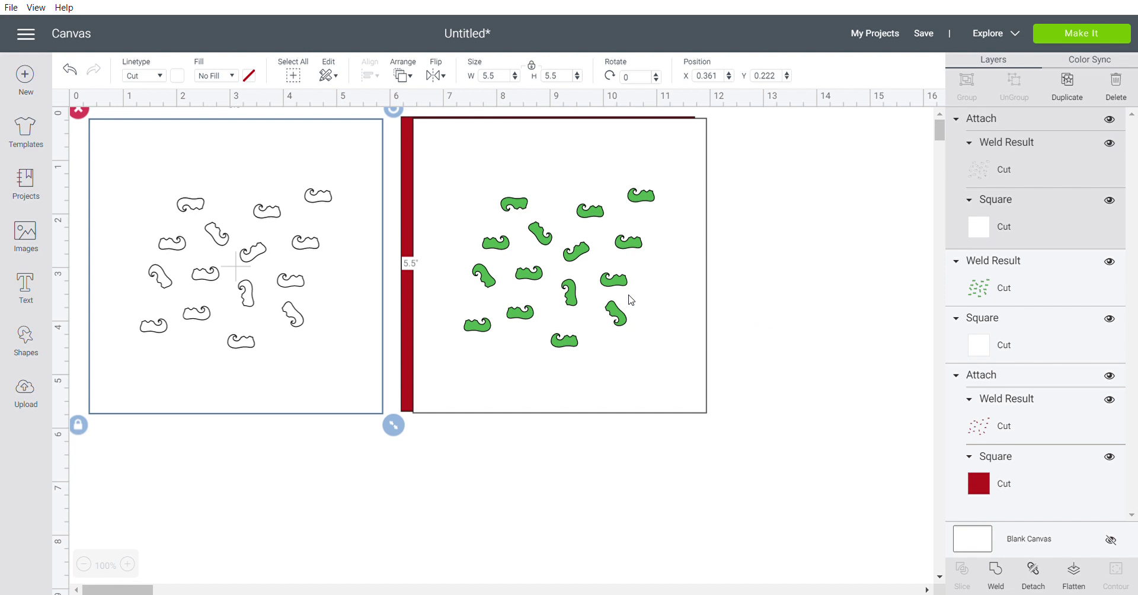
Align the green shoe Weld Result and white square over the red square and slice them
{"action": "left_click", "coordinate": [1009, 272]}
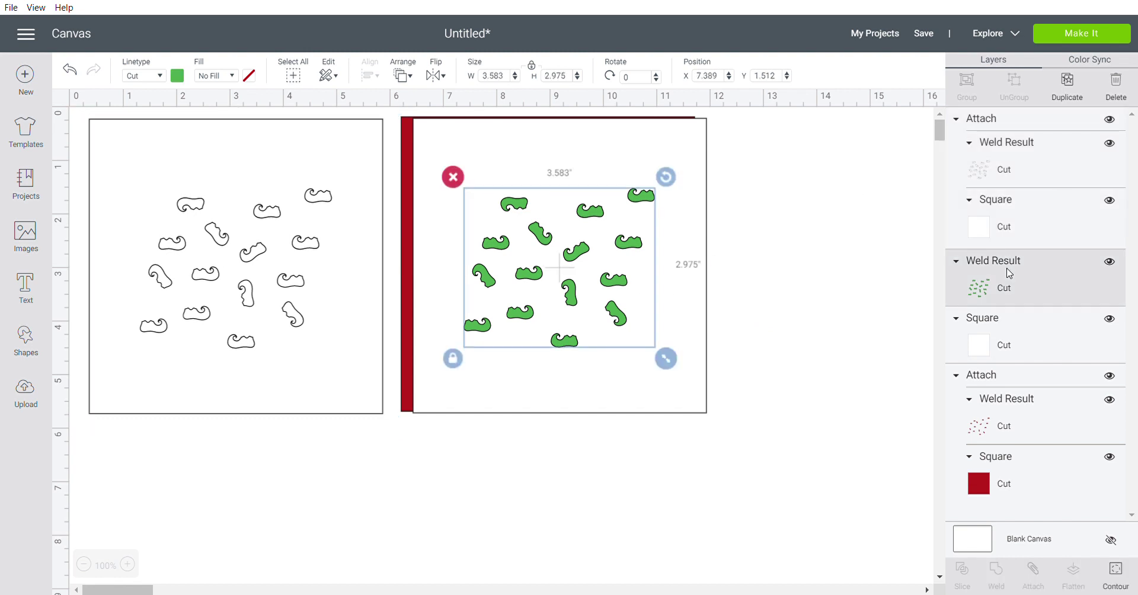
{"action": "left_click", "coordinate": [1018, 323], "text": "shift"}
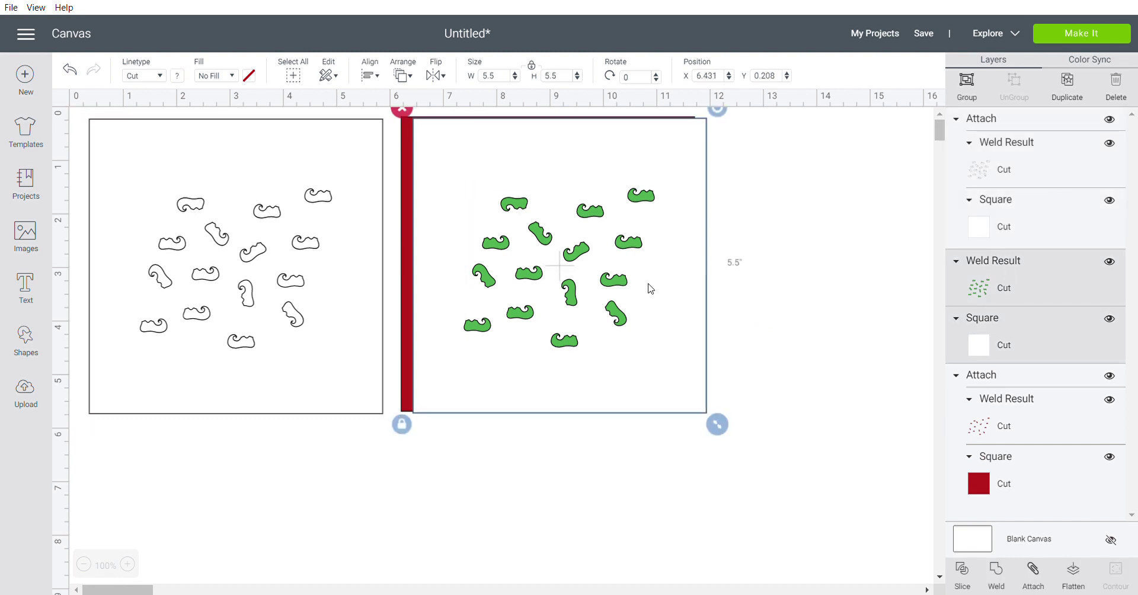
{"action": "left_click_drag", "start_coordinate": [652, 300], "coordinate": [628, 300]}
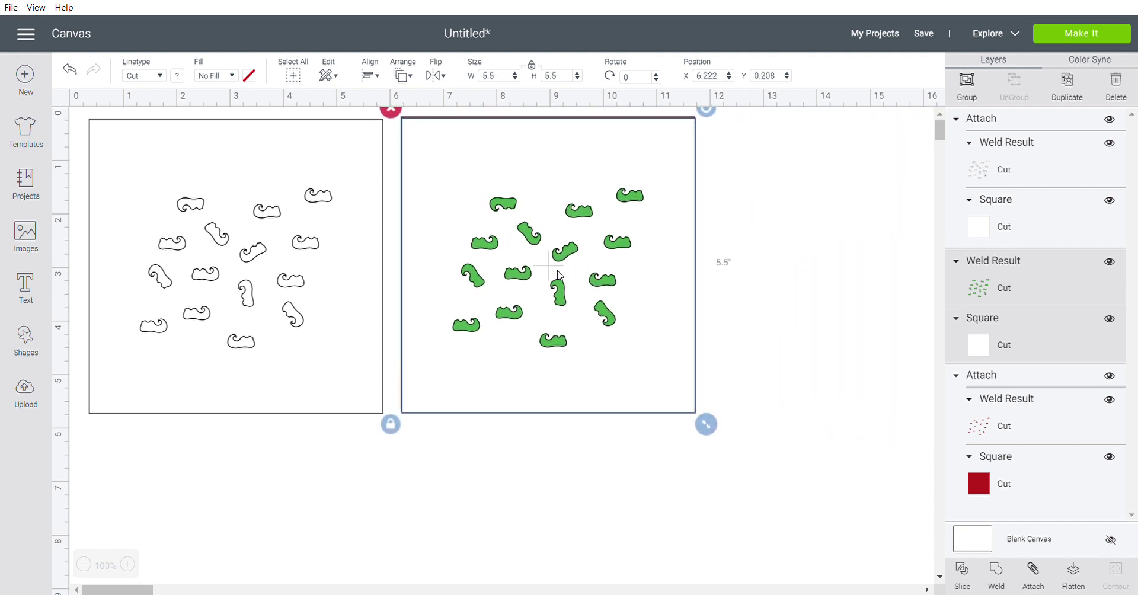
{"action": "left_click", "coordinate": [963, 573]}
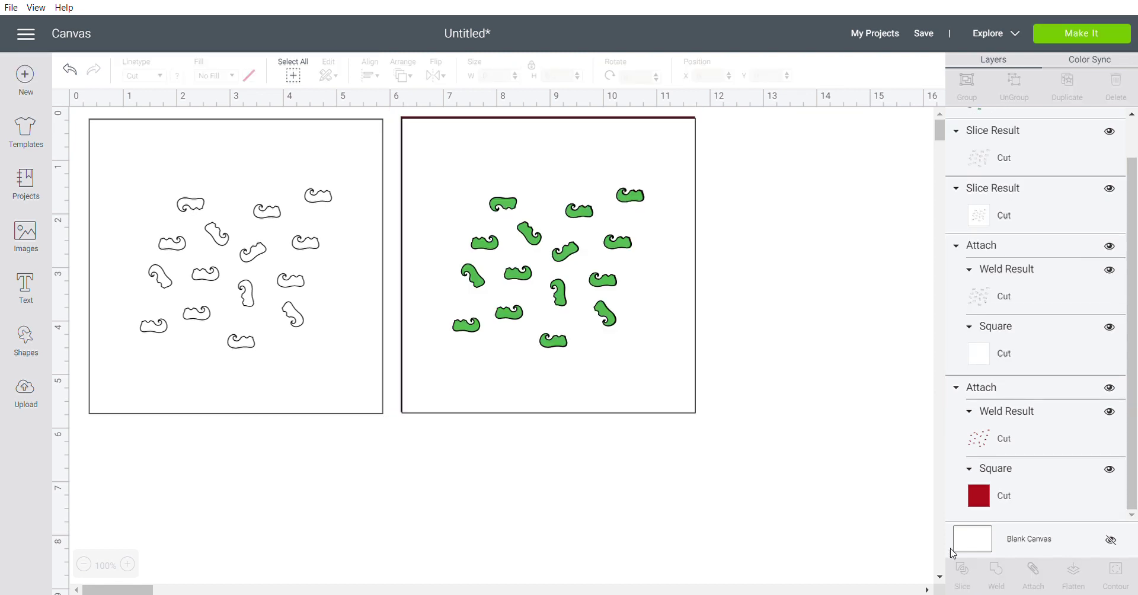
Delete the two extra Slice Result pieces and shift the sliced white square
{"action": "scroll", "coordinate": [1129, 278], "scroll_direction": "up", "scroll_amount": 2}
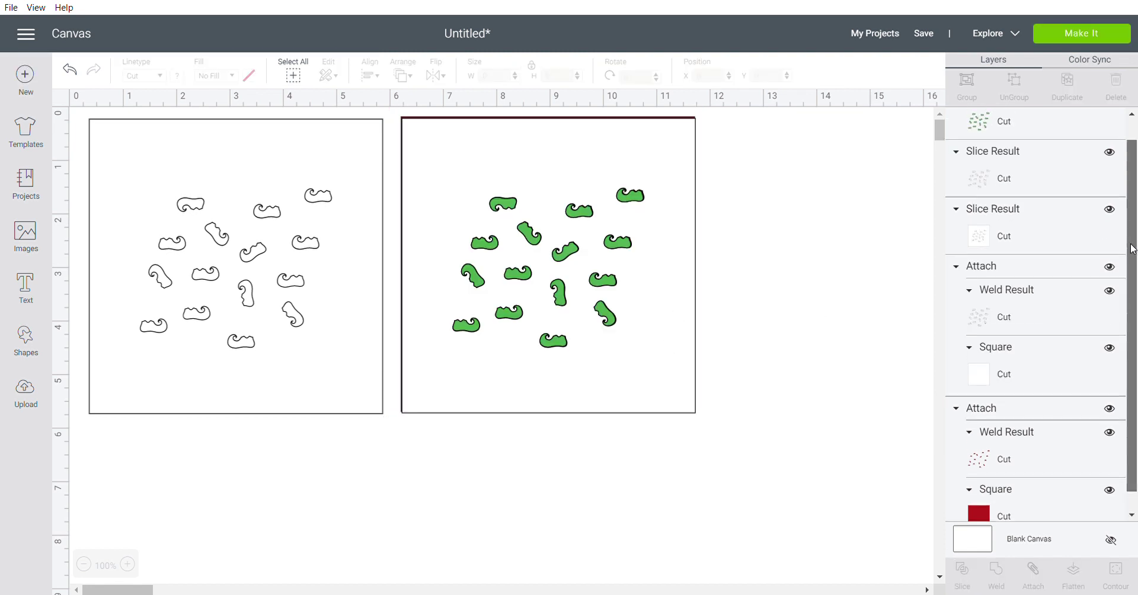
{"action": "left_click", "coordinate": [1002, 132]}
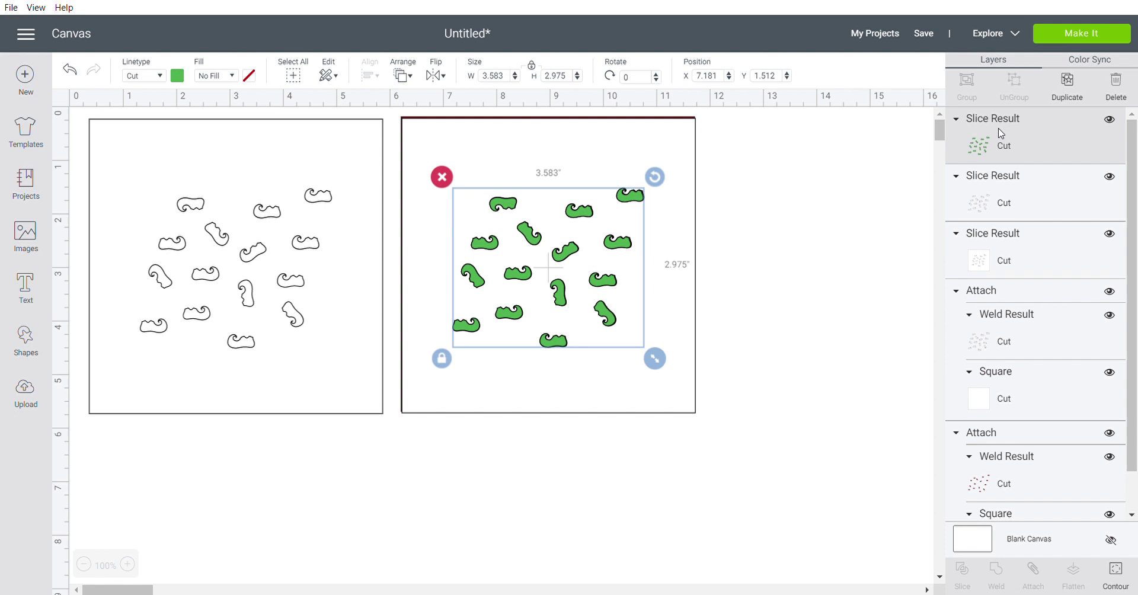
{"action": "left_click", "coordinate": [1116, 83]}
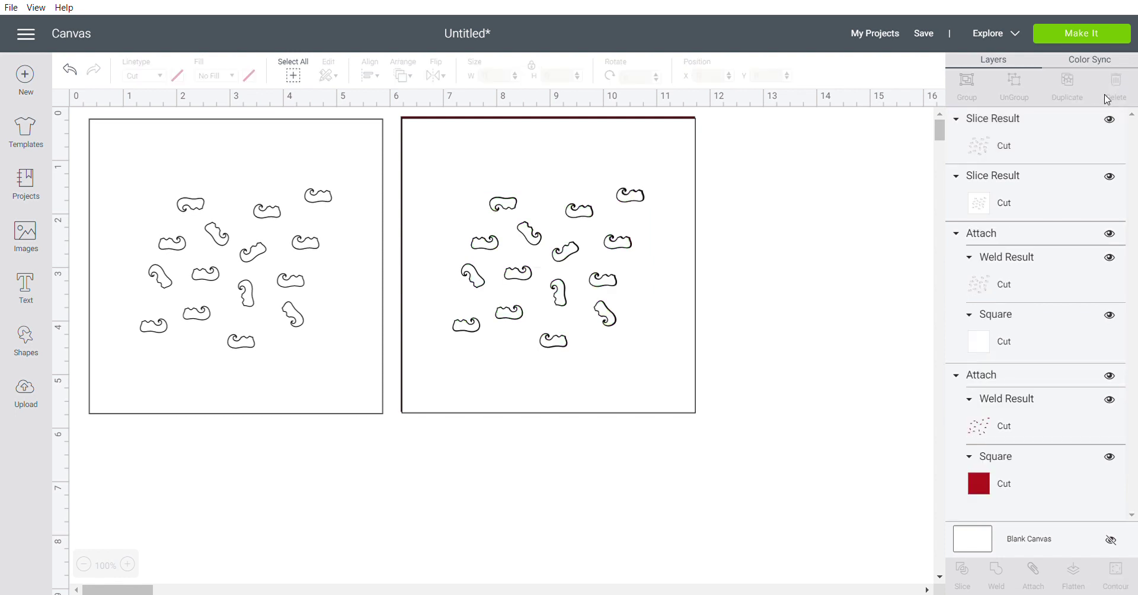
{"action": "left_click", "coordinate": [982, 155]}
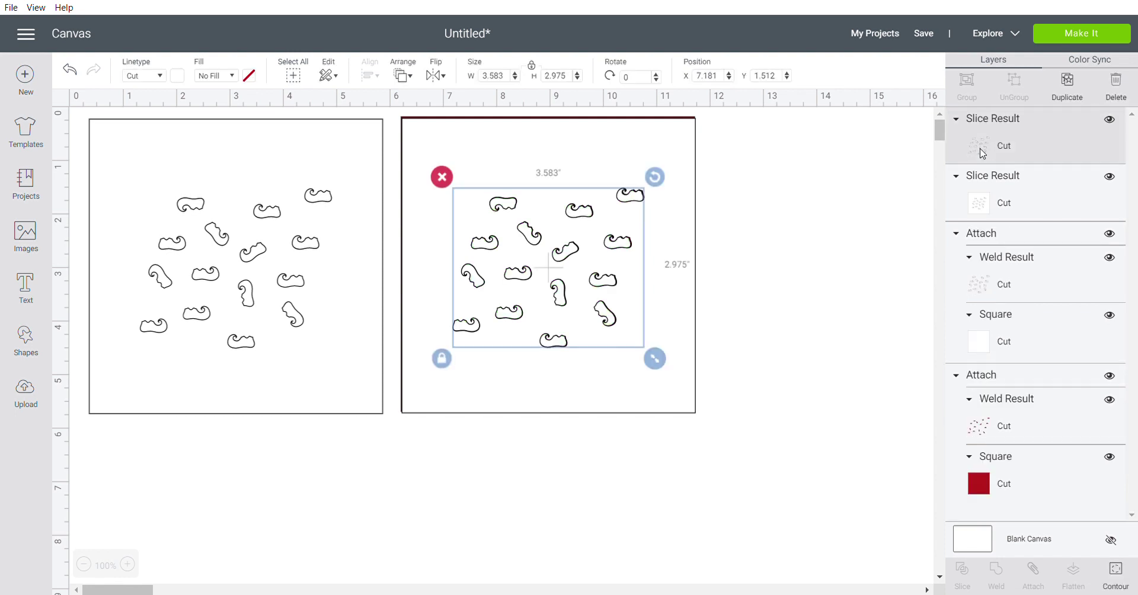
{"action": "left_click", "coordinate": [1116, 84]}
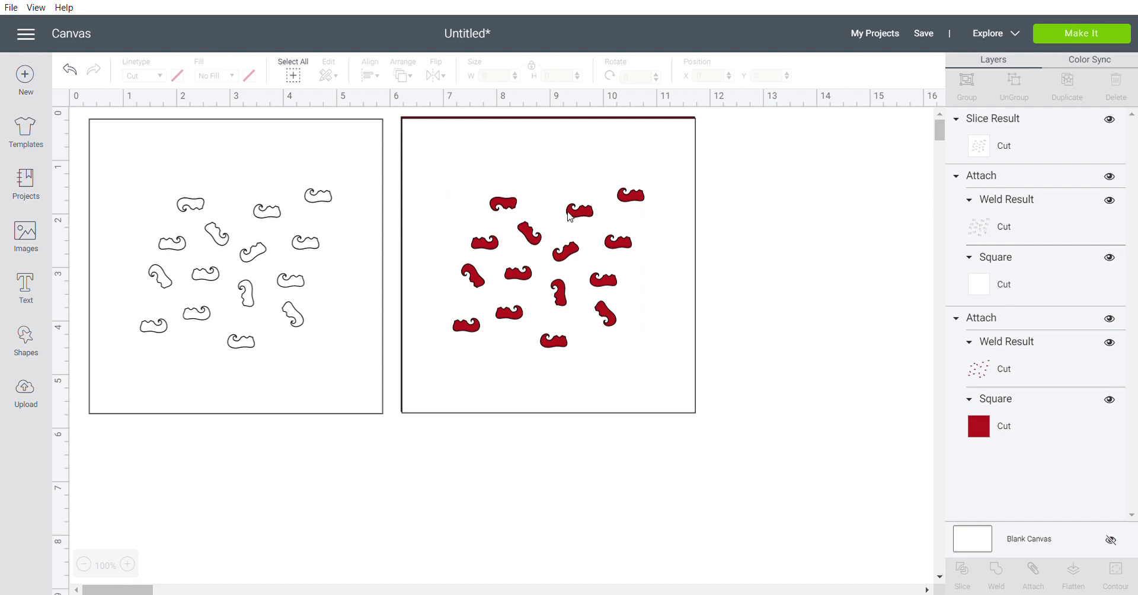
{"action": "mouse_move", "coordinate": [568, 181]}
{"action": "left_mouse_down"}
{"action": "mouse_move", "coordinate": [642, 195]}
{"action": "mouse_move", "coordinate": [838, 193]}
{"action": "mouse_move", "coordinate": [859, 173]}
{"action": "mouse_move", "coordinate": [877, 191]}
{"action": "mouse_move", "coordinate": [818, 300]}
{"action": "mouse_move", "coordinate": [661, 299]}
{"action": "mouse_move", "coordinate": [650, 286]}
{"action": "mouse_move", "coordinate": [666, 285]}
{"action": "mouse_move", "coordinate": [567, 180]}
{"action": "mouse_move", "coordinate": [575, 187]}
{"action": "left_mouse_up"}
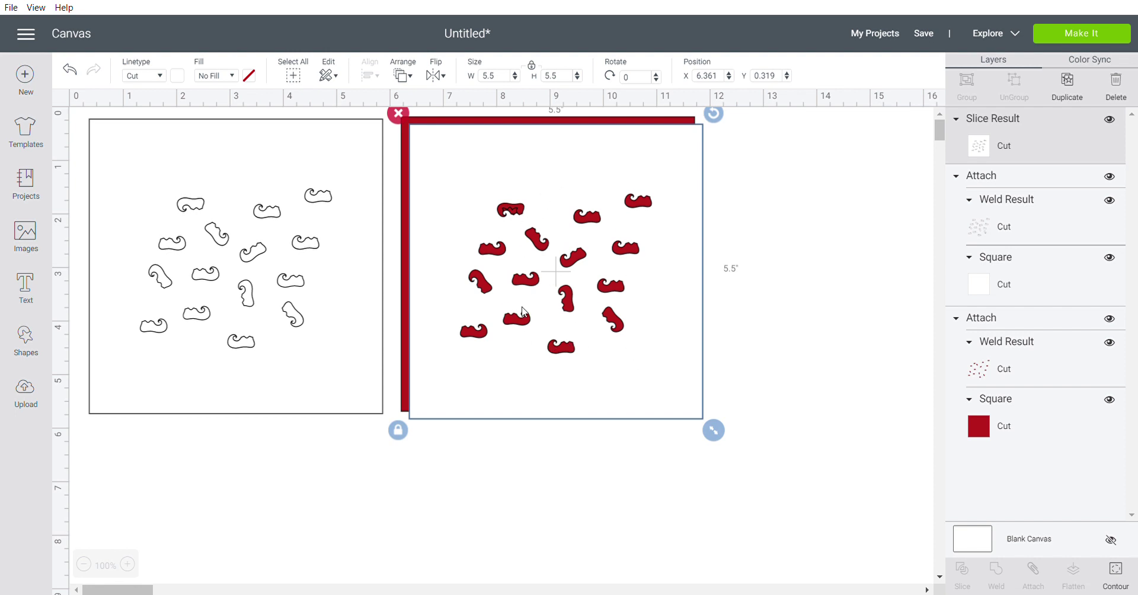
Undo the last four actions to restore the green shoe pieces, then select the left square
{"action": "mouse_move", "coordinate": [531, 165]}
{"action": "left_mouse_down"}
{"action": "mouse_move", "coordinate": [587, 154]}
{"action": "mouse_move", "coordinate": [532, 156]}
{"action": "left_mouse_up"}
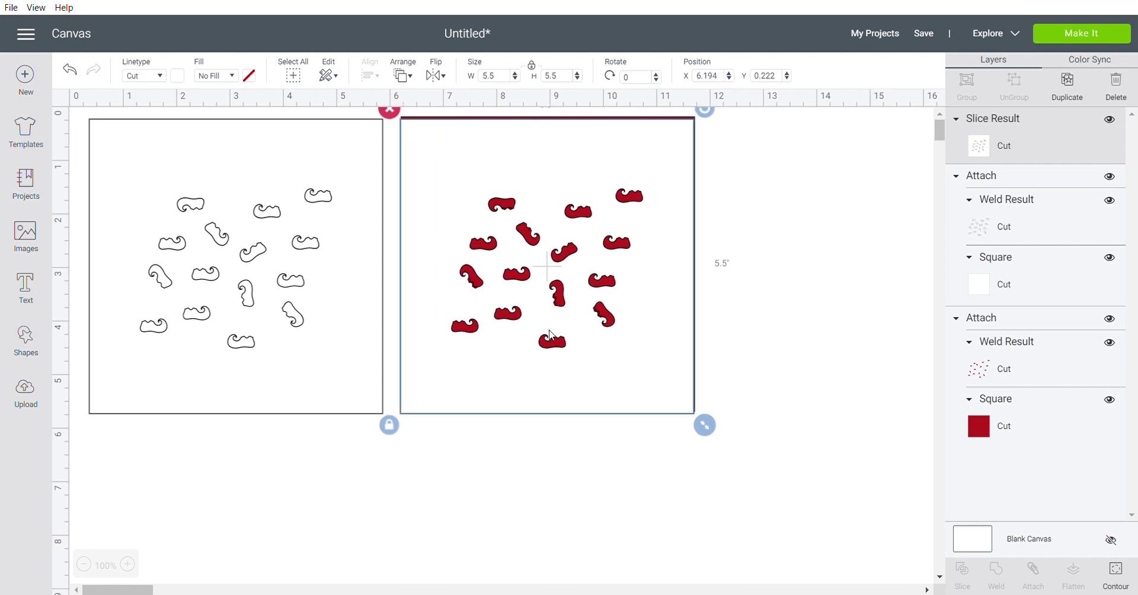
{"action": "left_click", "coordinate": [69, 69]}
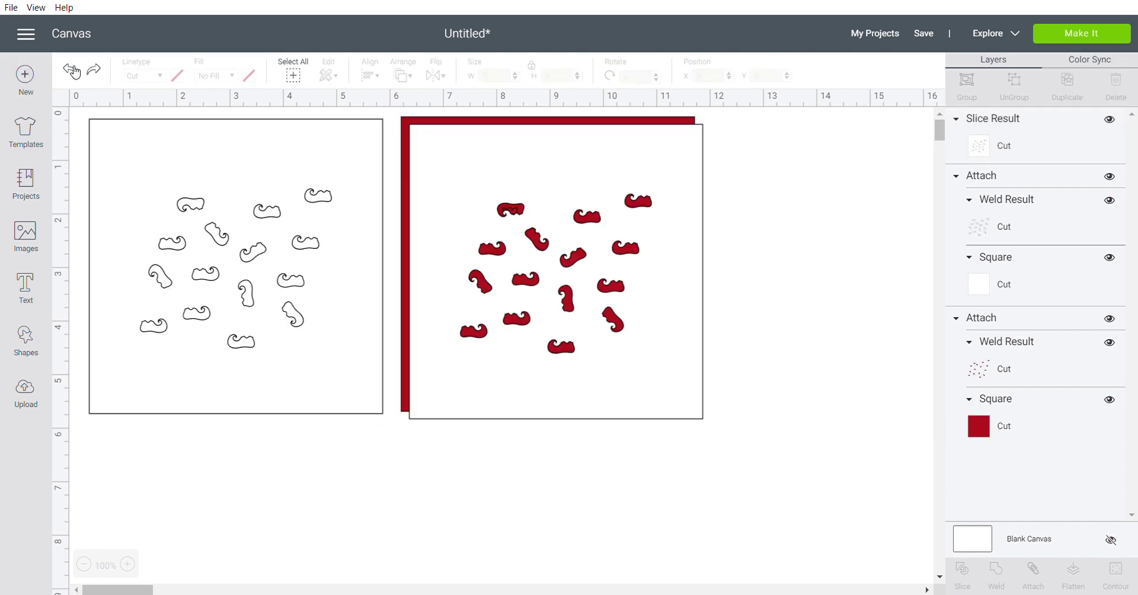
{"action": "left_click", "coordinate": [71, 70]}
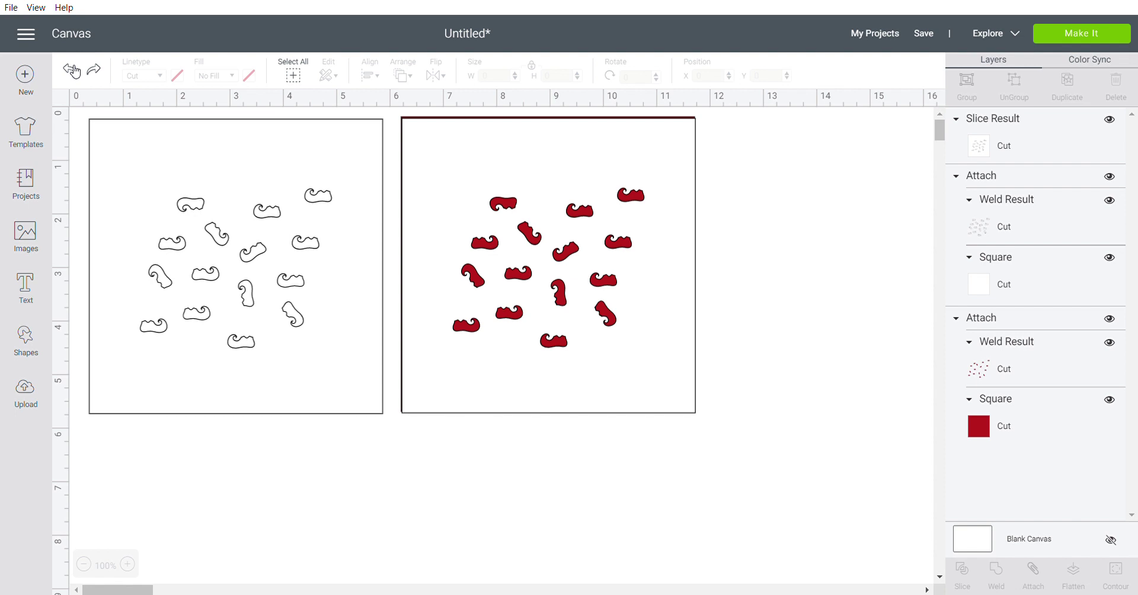
{"action": "left_click", "coordinate": [71, 70]}
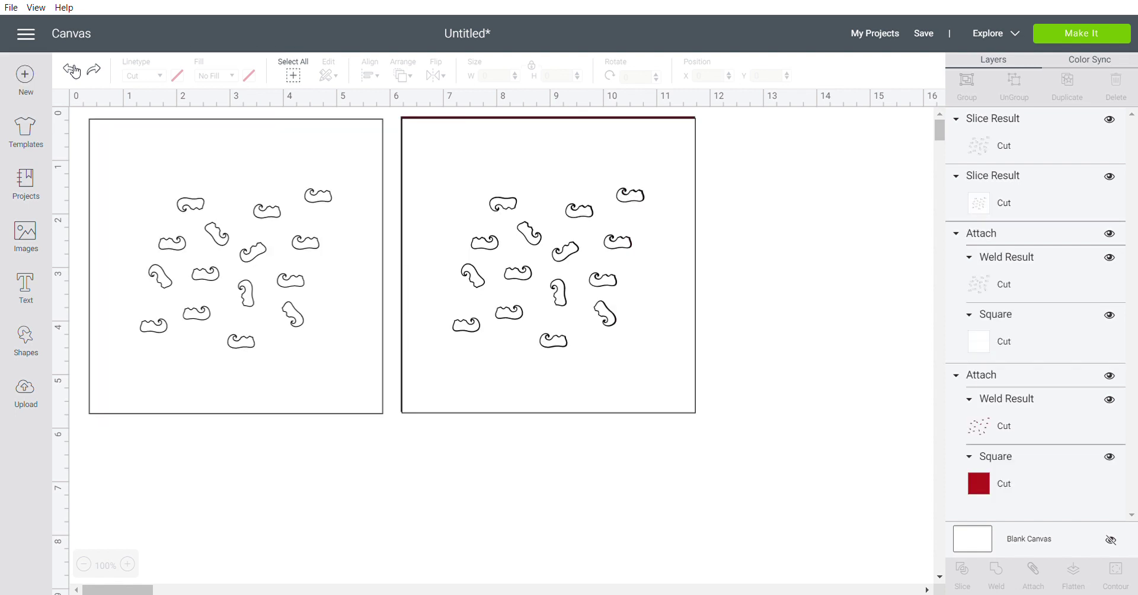
{"action": "left_click", "coordinate": [73, 70]}
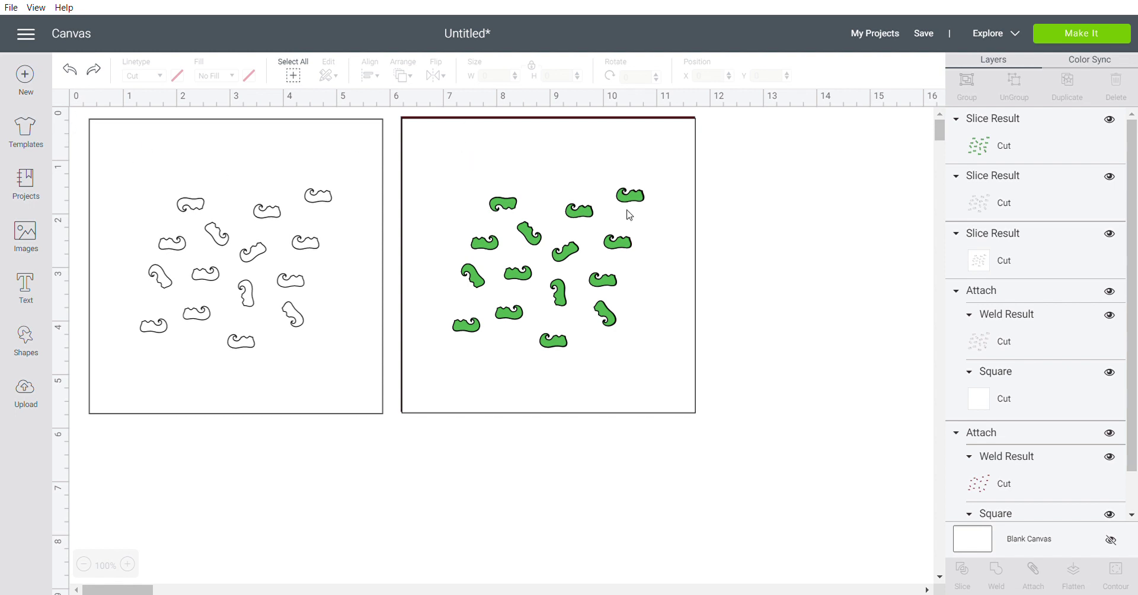
{"action": "left_click", "coordinate": [274, 240]}
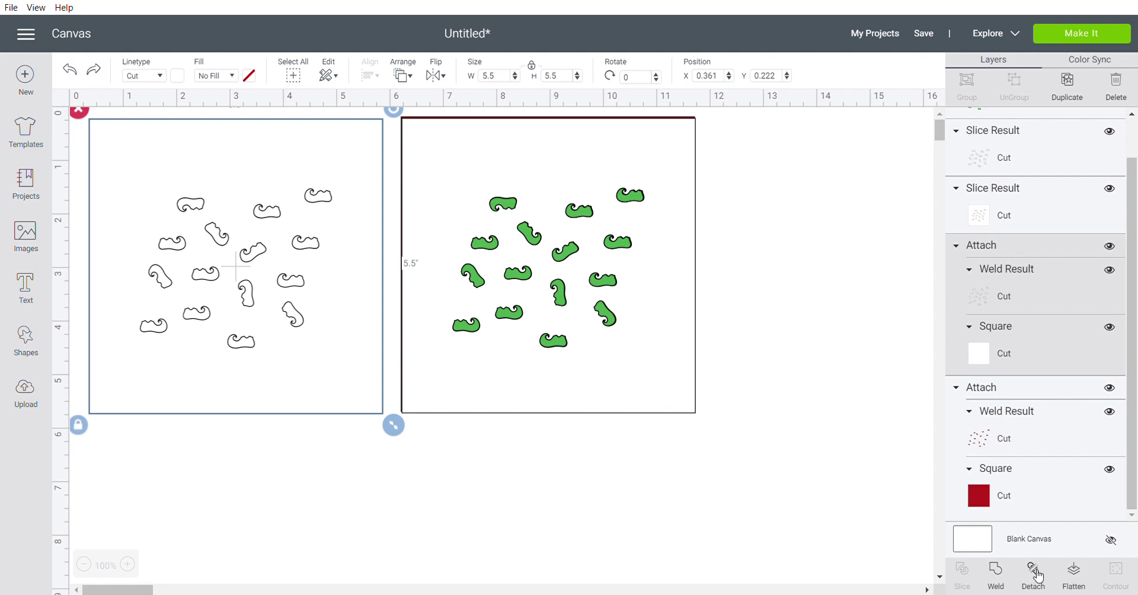
Drag the sliced white square and green shoe pieces off the red square and delete them
{"action": "left_click_drag", "start_coordinate": [497, 176], "coordinate": [738, 304]}
{"action": "key", "text": "Delete"}
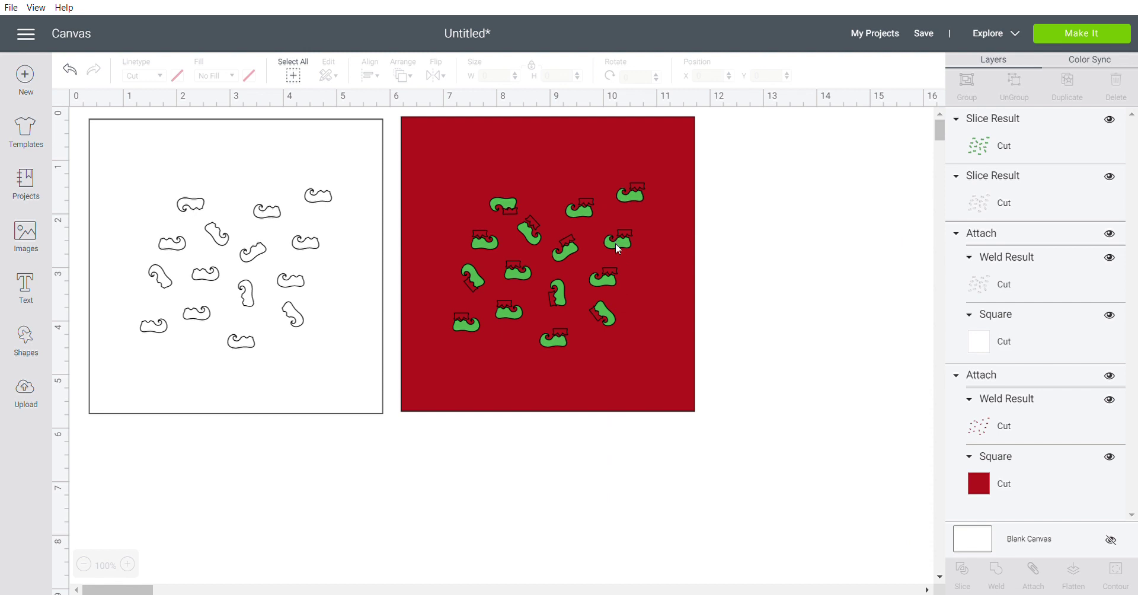
{"action": "left_click_drag", "start_coordinate": [615, 243], "coordinate": [880, 278]}
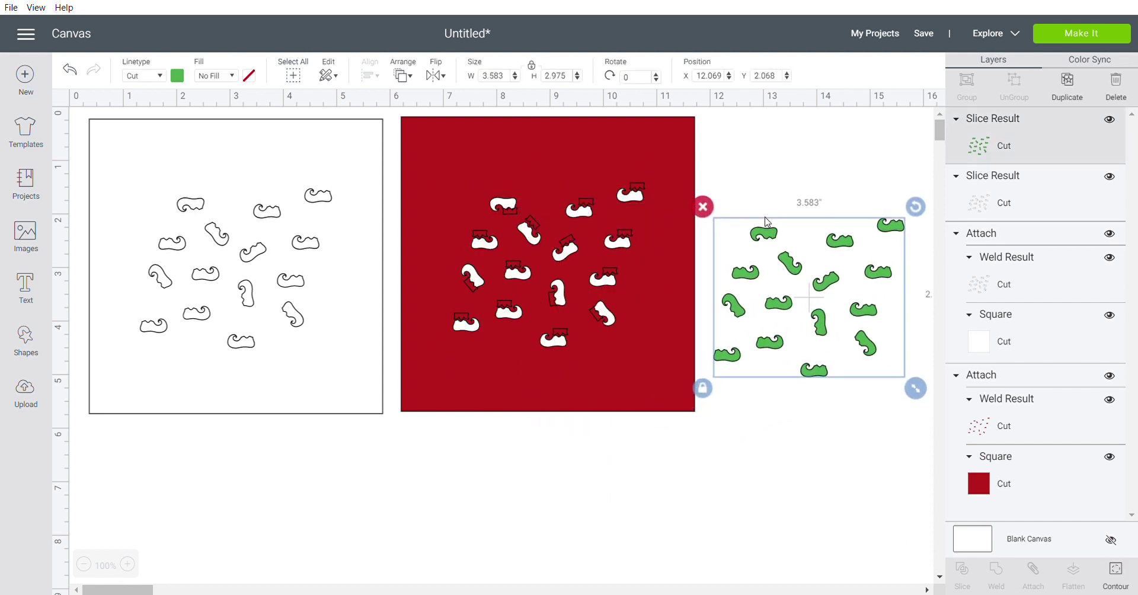
{"action": "left_click", "coordinate": [703, 207]}
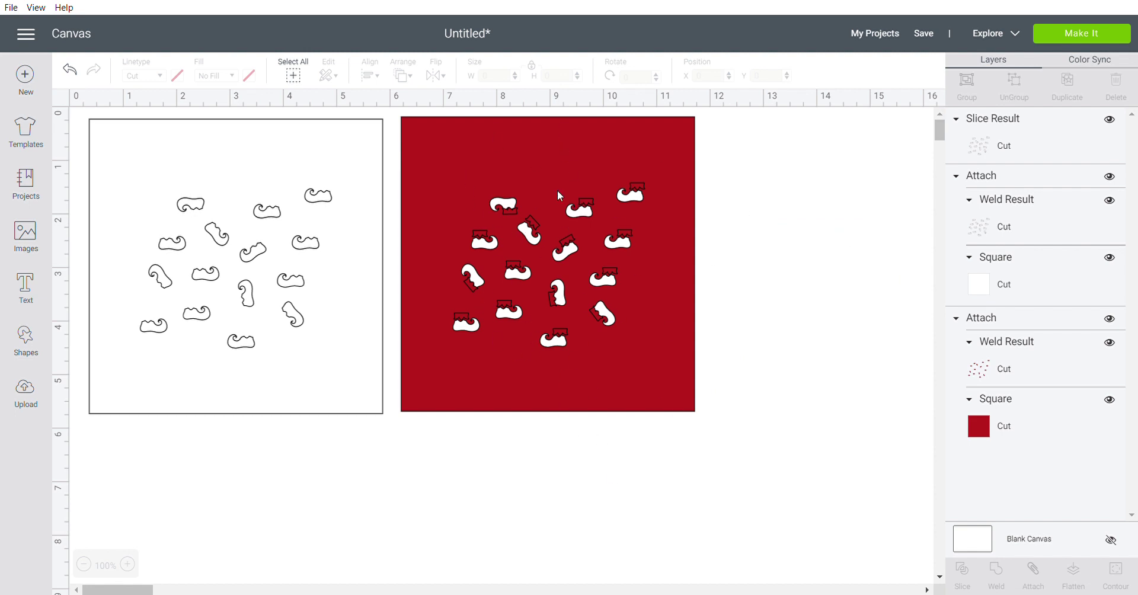
Delete the leftover white shoe pieces and move the red square back beside the left square
{"action": "left_click_drag", "start_coordinate": [558, 196], "coordinate": [894, 137]}
{"action": "left_click_drag", "start_coordinate": [637, 388], "coordinate": [451, 153]}
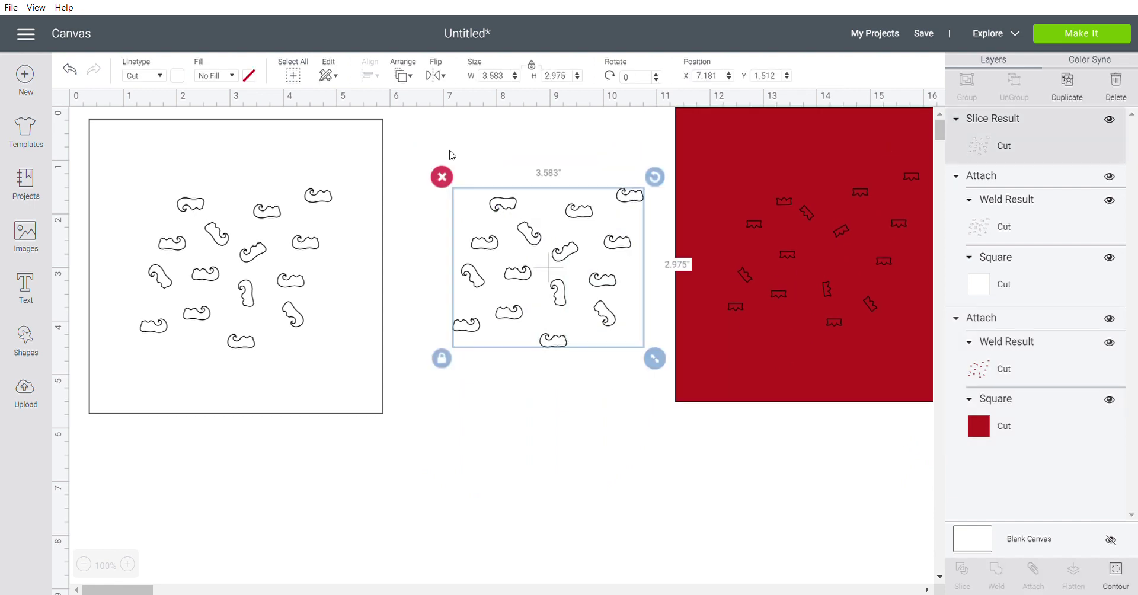
{"action": "left_click", "coordinate": [438, 184]}
{"action": "left_click_drag", "start_coordinate": [816, 216], "coordinate": [564, 219]}
{"action": "left_click", "coordinate": [334, 175]}
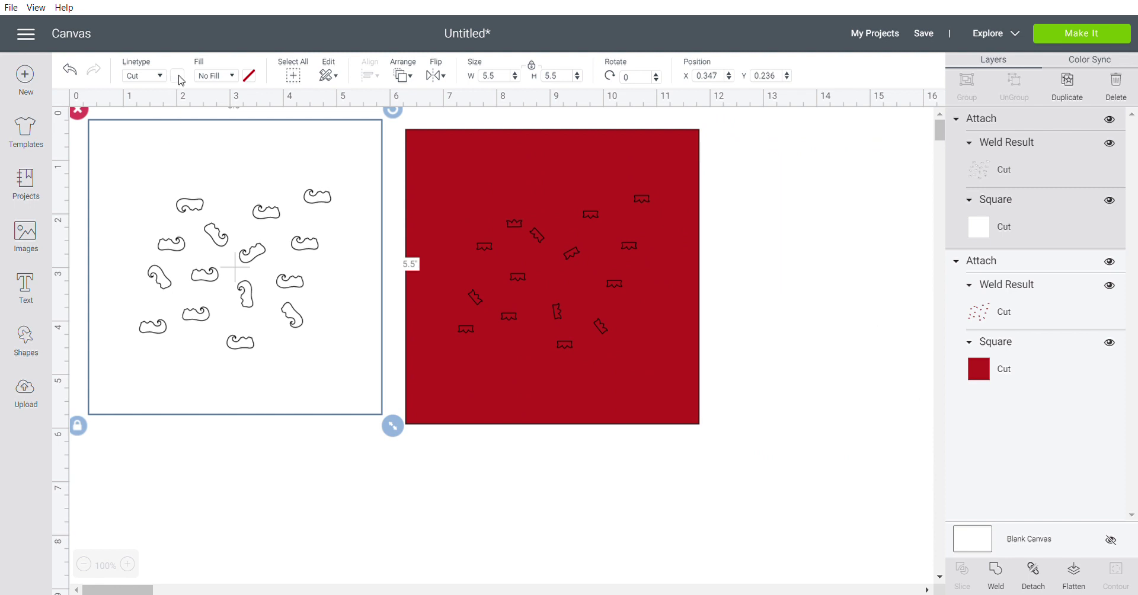
Fill the left shoe-outline square green and place it slightly apart from the red cuff square
{"action": "left_click", "coordinate": [180, 80]}
{"action": "left_click", "coordinate": [262, 173]}
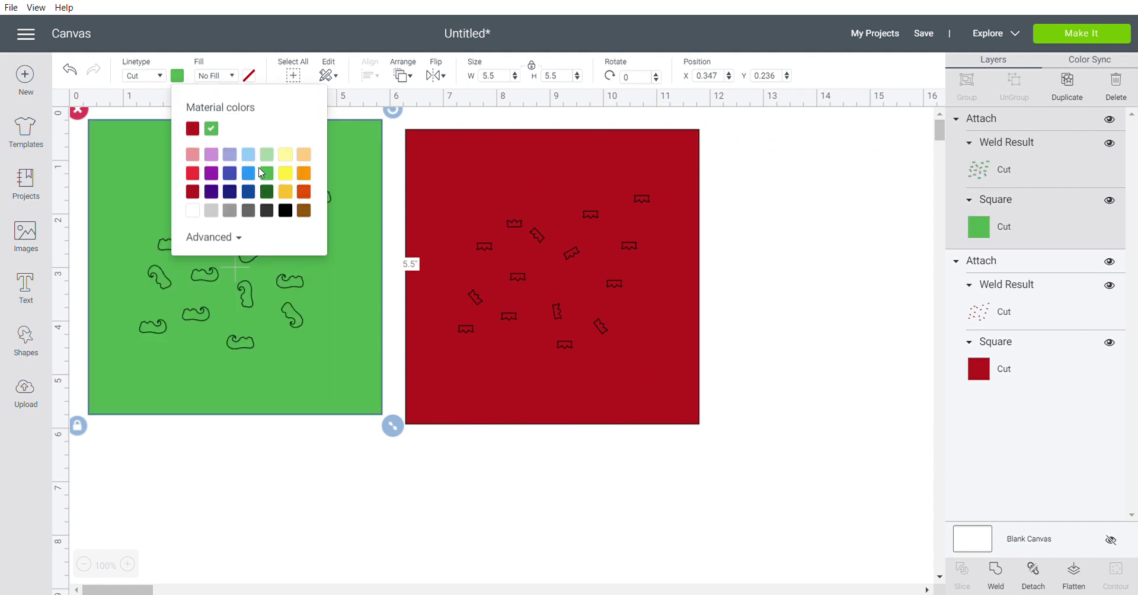
{"action": "left_click_drag", "start_coordinate": [446, 374], "coordinate": [438, 365]}
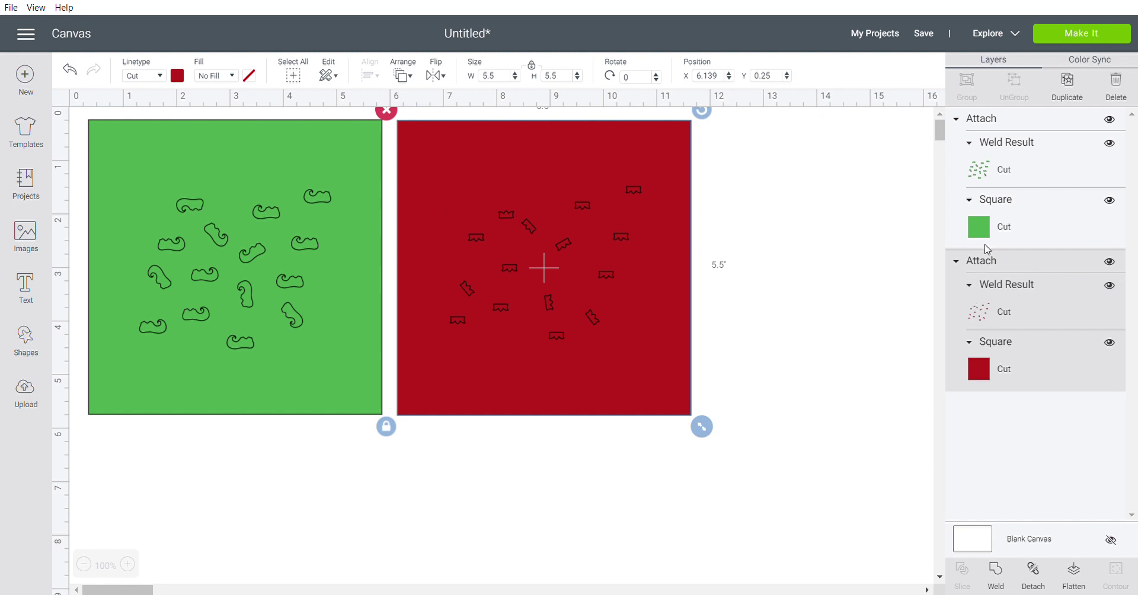
{"action": "left_click_drag", "start_coordinate": [572, 266], "coordinate": [610, 265]}
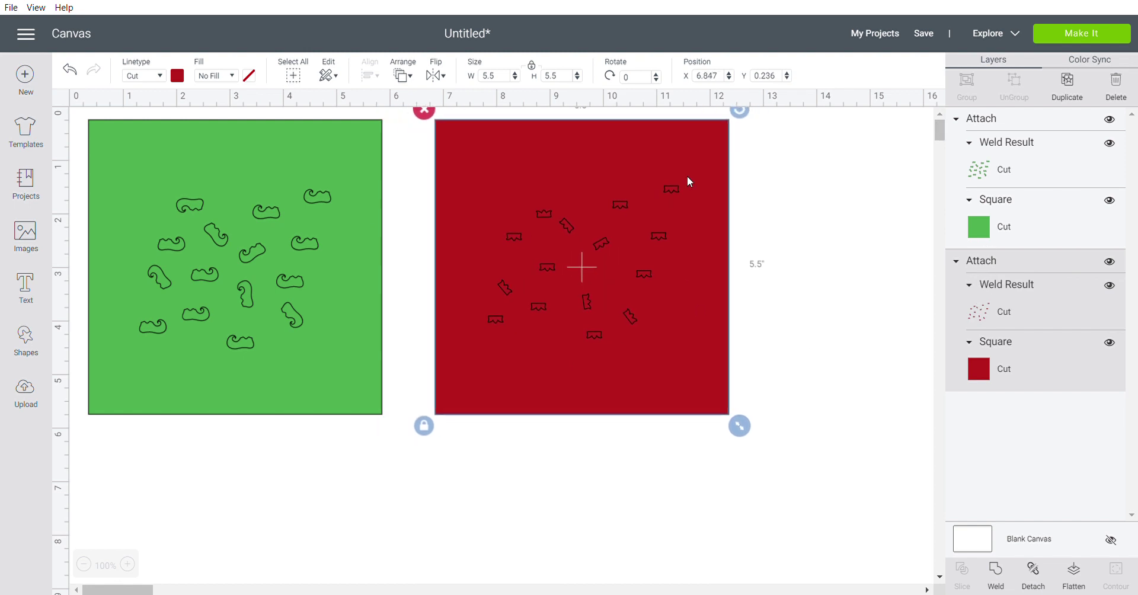
{"action": "left_click_drag", "start_coordinate": [261, 243], "coordinate": [280, 244]}
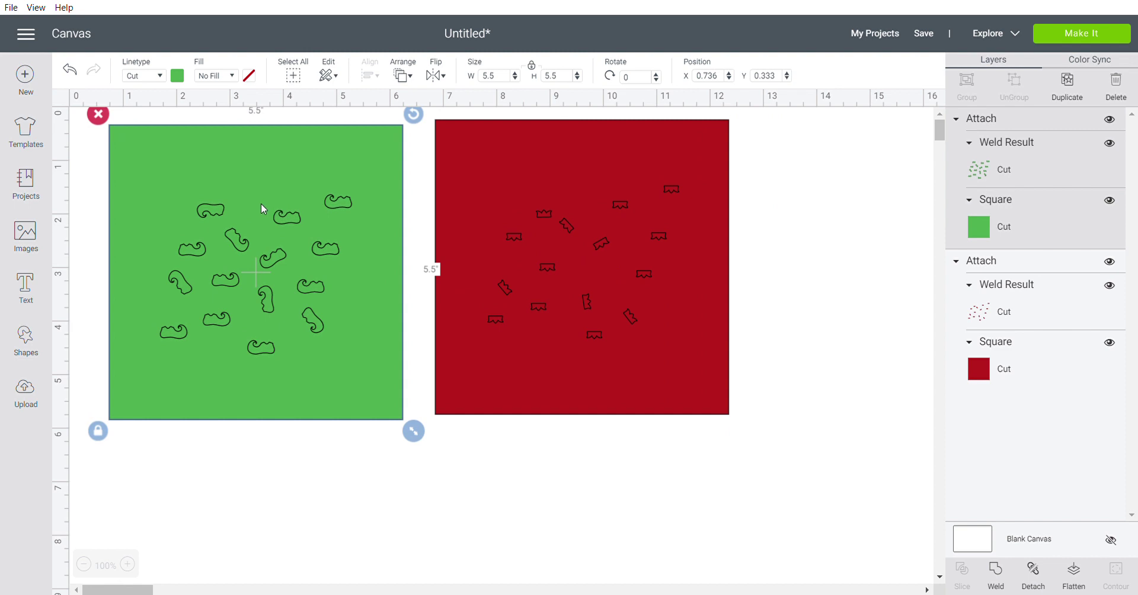
{"action": "left_click_drag", "start_coordinate": [306, 257], "coordinate": [298, 253]}
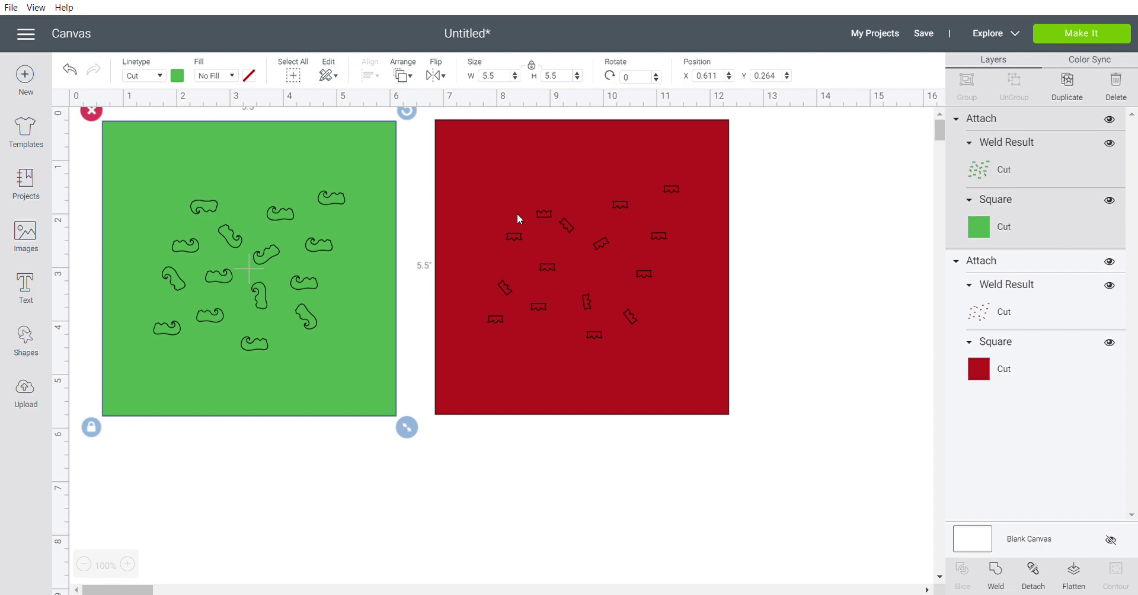